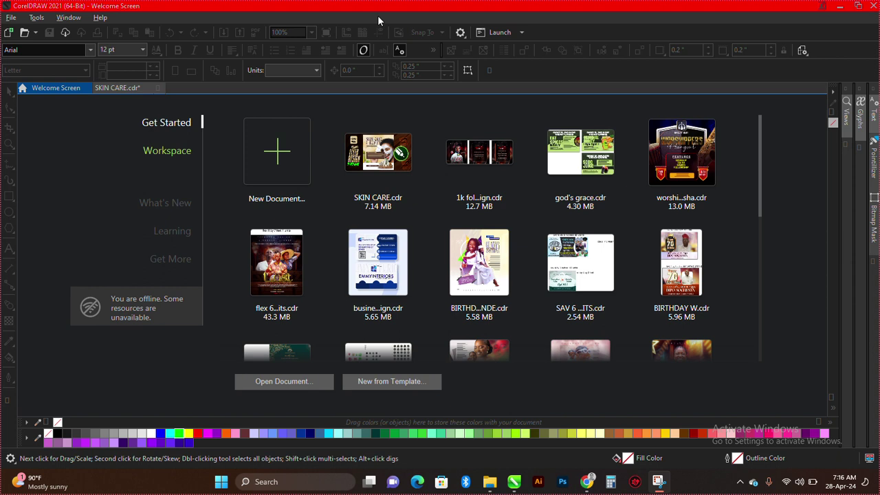
Create a new document and set its page size to 8 inches wide by 9 inches high.
{"action": "left_click", "coordinate": [158, 88]}
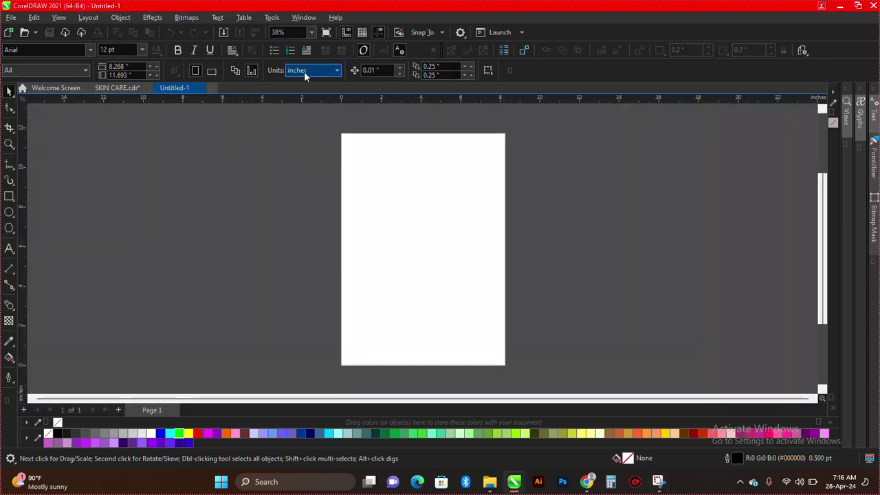
{"action": "left_click_drag", "start_coordinate": [137, 66], "coordinate": [2, 84]}
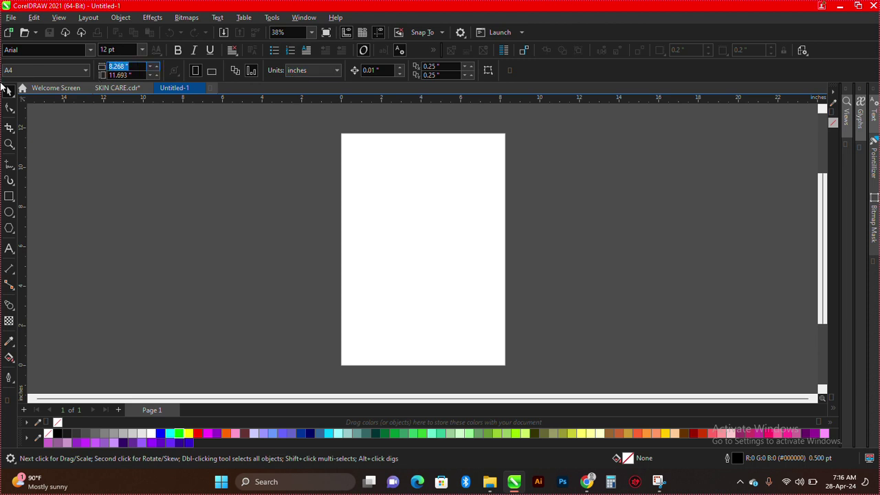
{"action": "type", "text": "8"}
{"action": "key", "text": "Tab"}
{"action": "type", "text": "9"}
{"action": "key", "text": "Return"}
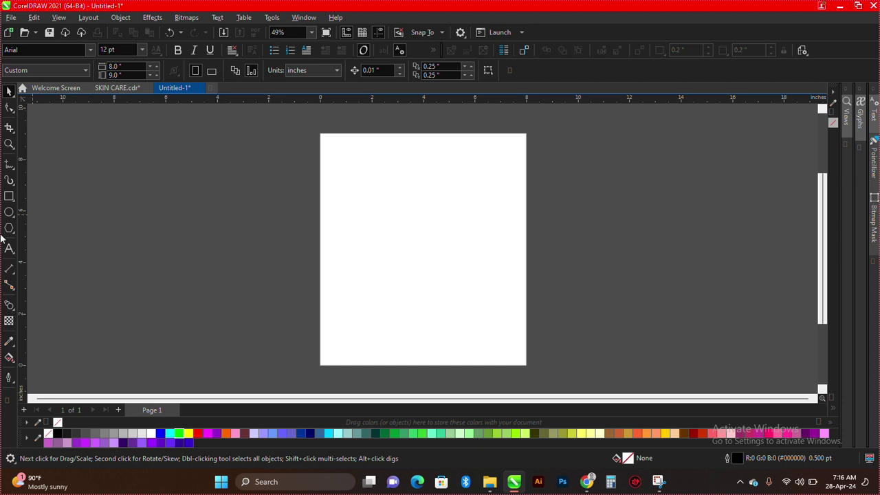
Draw a rectangle sized 8 by 9 inches and center it on the page.
{"action": "left_click", "coordinate": [9, 196]}
{"action": "left_click_drag", "start_coordinate": [318, 234], "coordinate": [256, 163]}
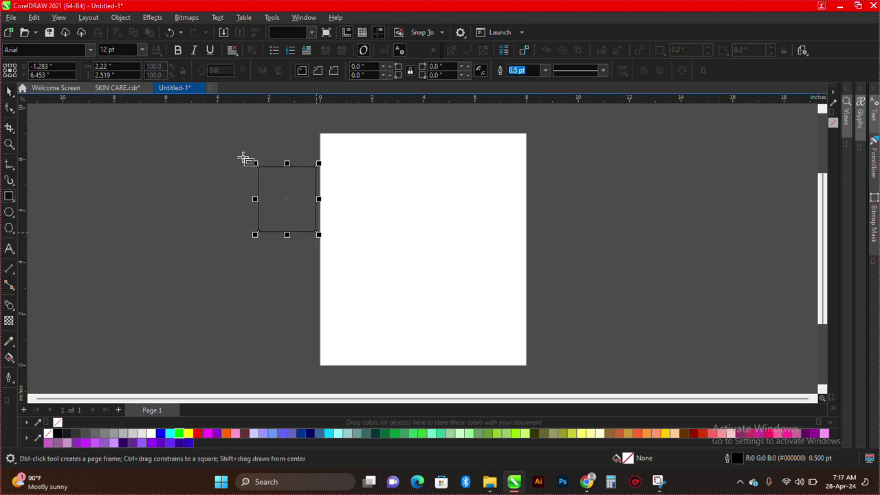
{"action": "key", "text": "space"}
{"action": "left_click_drag", "start_coordinate": [136, 66], "coordinate": [93, 65]}
{"action": "type", "text": "8"}
{"action": "key", "text": "Return"}
{"action": "key", "text": "p"}
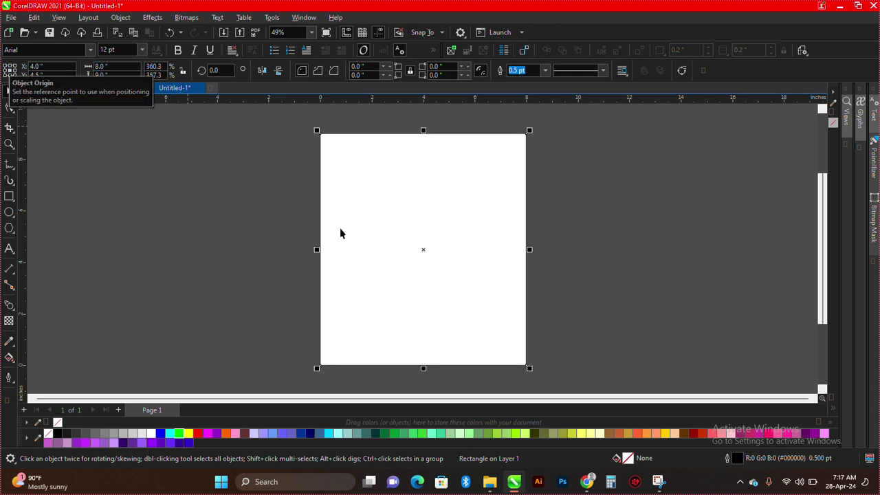
Fill the page-sized rectangle with white and center it on the page again.
{"action": "left_click_drag", "start_coordinate": [426, 252], "coordinate": [261, 240]}
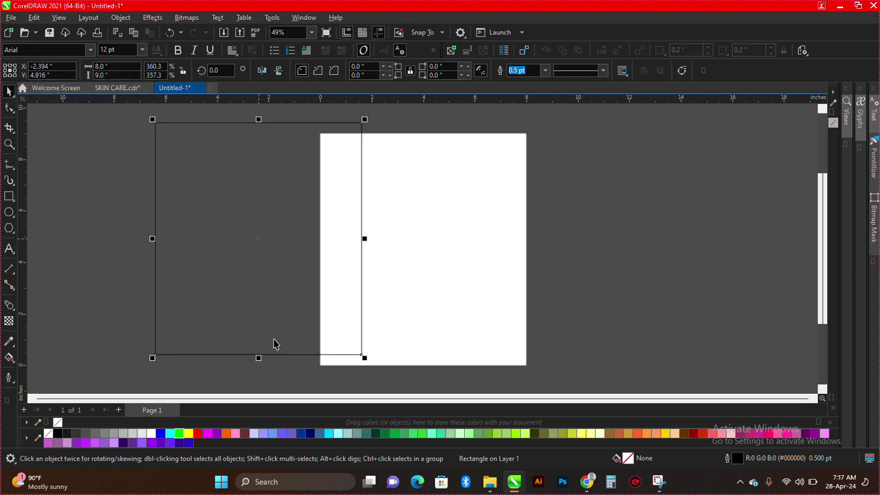
{"action": "left_click", "coordinate": [152, 434]}
{"action": "key", "text": "p"}
{"action": "left_click", "coordinate": [653, 203]}
{"action": "left_click", "coordinate": [426, 199]}
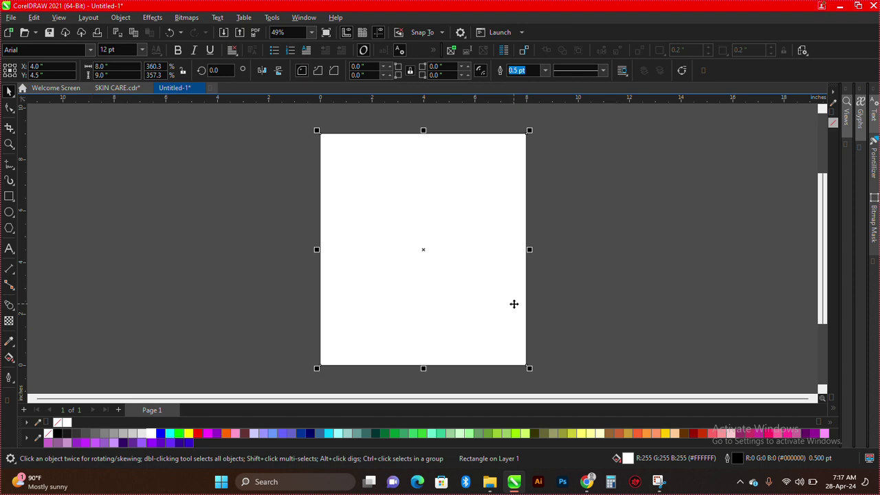
Bring the purple concert crowd image and the sunset palm skyline image from the BLUETOOCTH folder into the document, beside the page.
{"action": "left_click", "coordinate": [493, 484]}
{"action": "scroll", "coordinate": [504, 200], "scroll_direction": "down", "scroll_amount": 10}
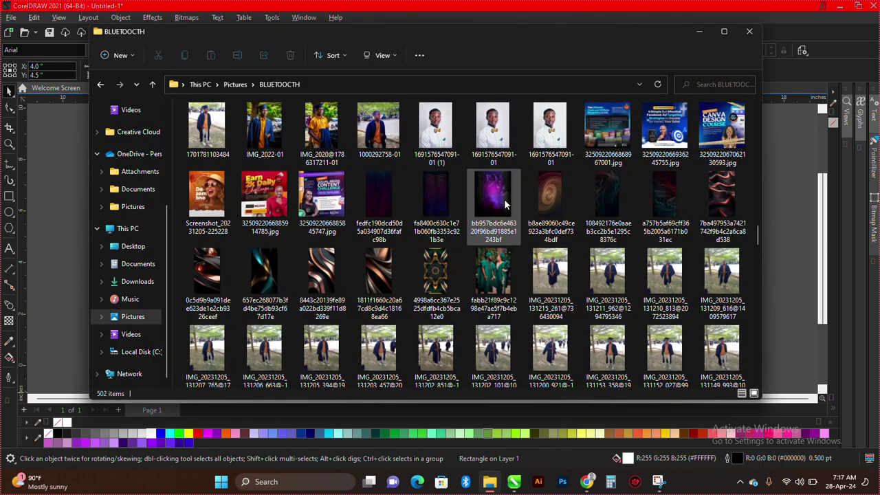
{"action": "left_click", "coordinate": [493, 203]}
{"action": "left_click_drag", "start_coordinate": [493, 202], "coordinate": [778, 190]}
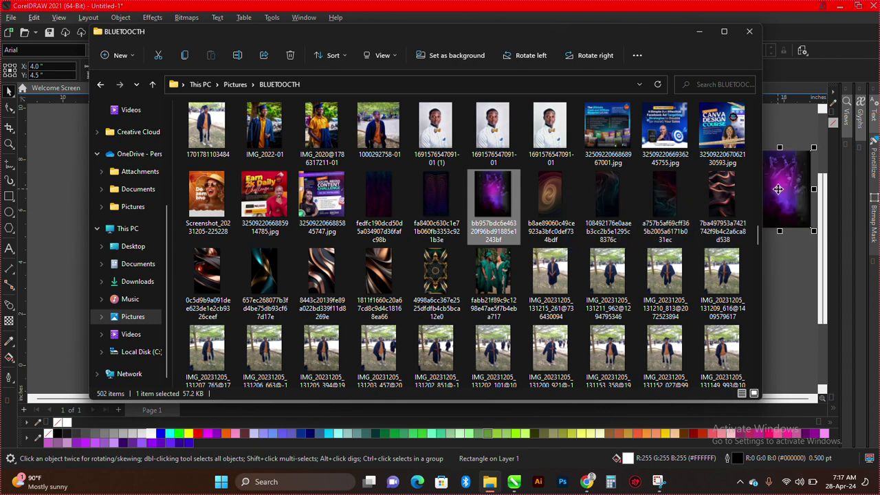
{"action": "scroll", "coordinate": [580, 194], "scroll_direction": "down", "scroll_amount": 5}
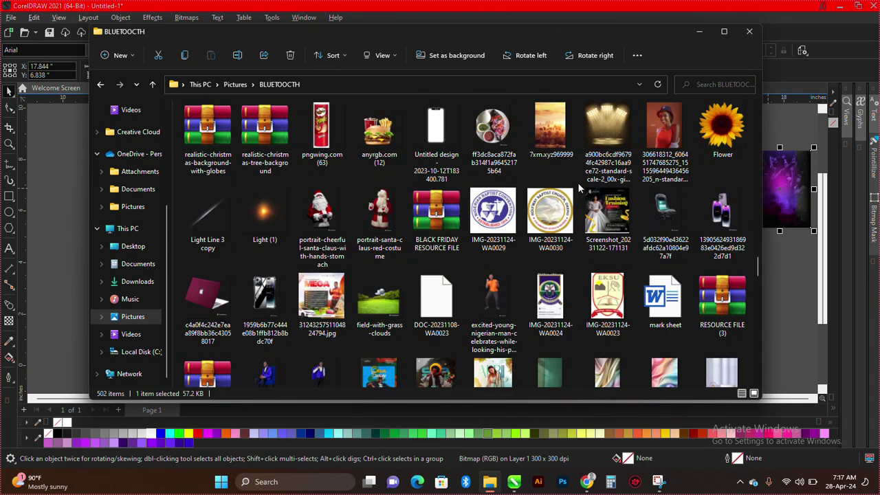
{"action": "left_click_drag", "start_coordinate": [550, 131], "coordinate": [790, 271]}
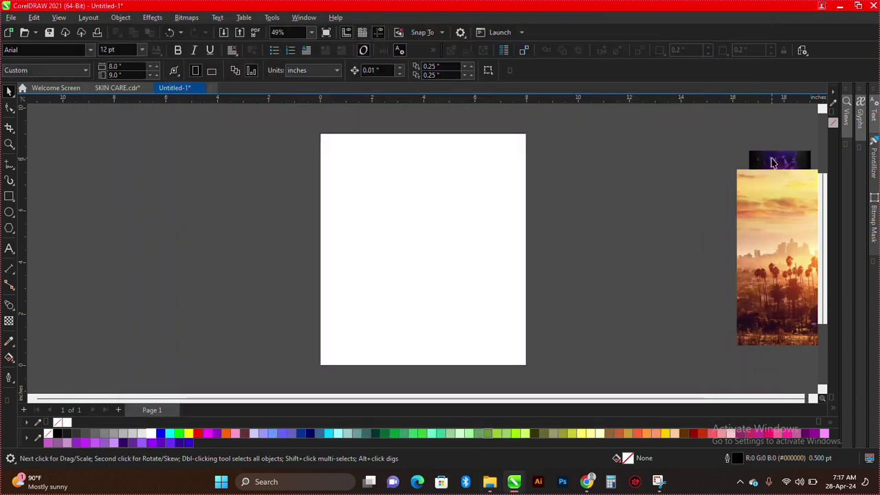
Inspect the purple concert crowd image up close and delete it from the document.
{"action": "scroll", "coordinate": [627, 148], "scroll_direction": "up", "scroll_amount": 4}
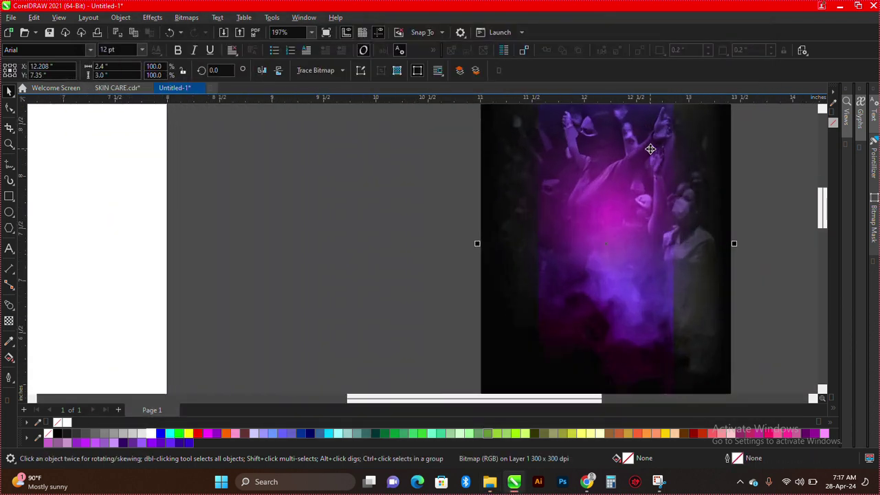
{"action": "scroll", "coordinate": [651, 149], "scroll_direction": "down", "scroll_amount": 2}
{"action": "scroll", "coordinate": [646, 138], "scroll_direction": "up", "scroll_amount": 4}
{"action": "scroll", "coordinate": [645, 138], "scroll_direction": "down", "scroll_amount": 4}
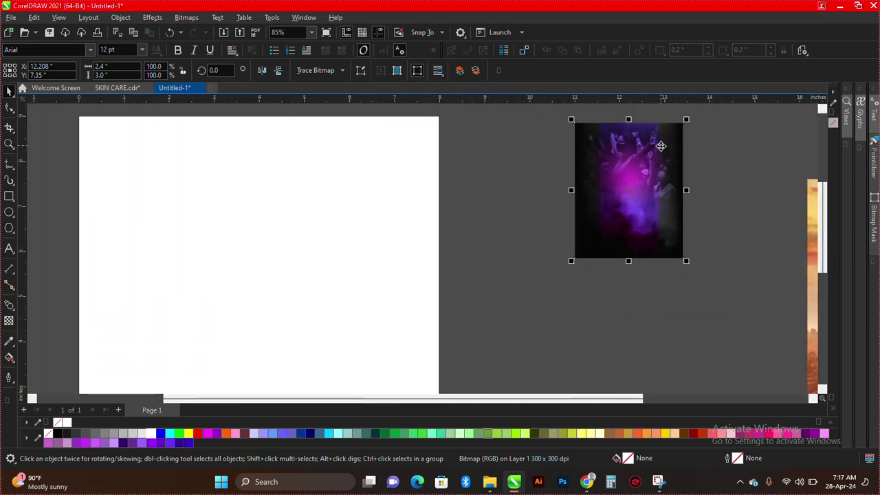
{"action": "key", "text": "Delete"}
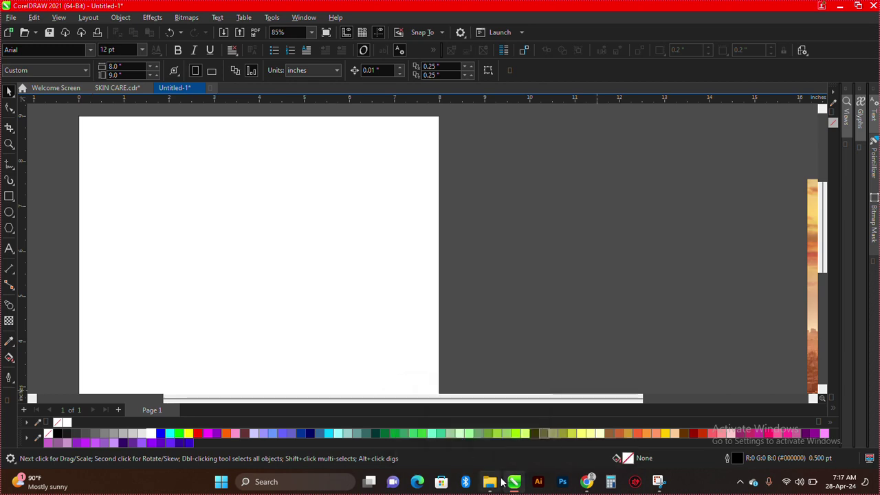
Bring the red concert arena image and the dark abstract swirl image from the "new bluetooth" folder into the document.
{"action": "left_click", "coordinate": [489, 482]}
{"action": "scroll", "coordinate": [484, 333], "scroll_direction": "down", "scroll_amount": 3}
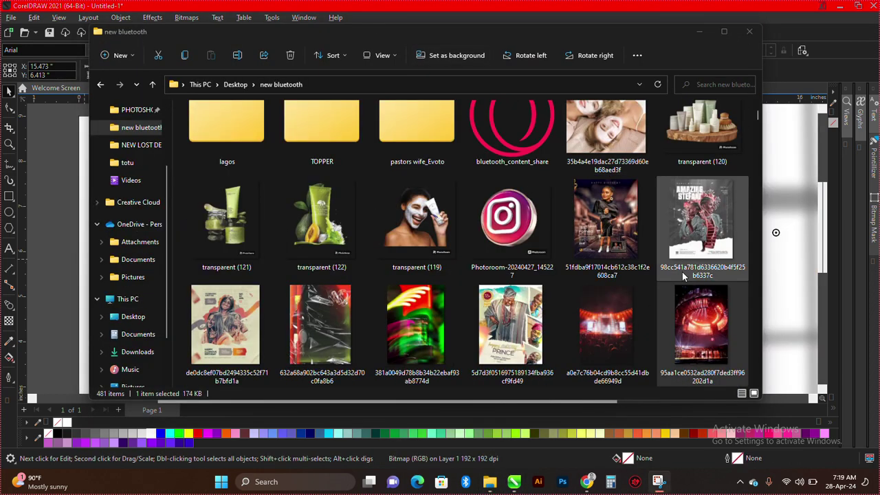
{"action": "left_click_drag", "start_coordinate": [711, 323], "coordinate": [46, 205]}
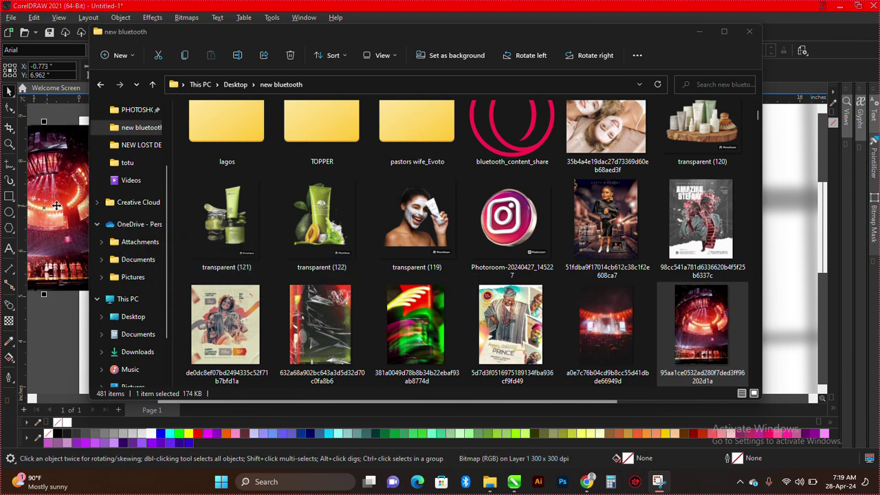
{"action": "scroll", "coordinate": [407, 327], "scroll_direction": "down", "scroll_amount": 3}
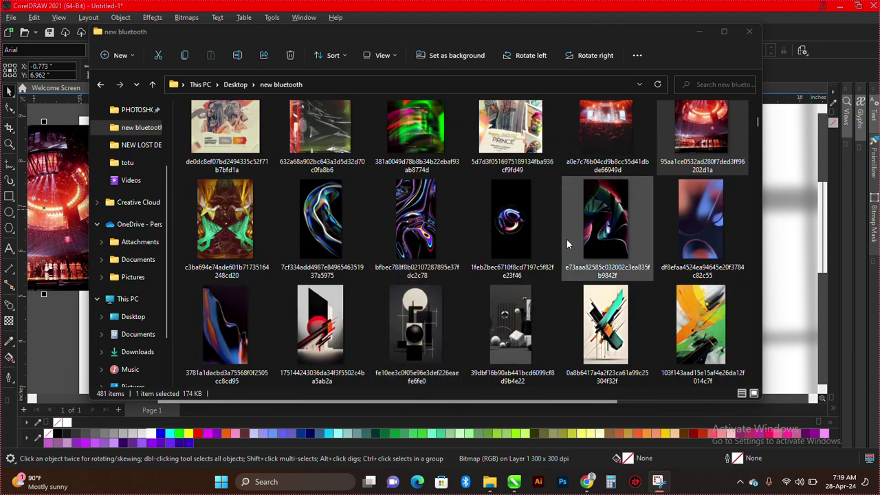
{"action": "left_click", "coordinate": [611, 213]}
{"action": "left_click_drag", "start_coordinate": [591, 206], "coordinate": [58, 340]}
{"action": "left_click", "coordinate": [59, 340]}
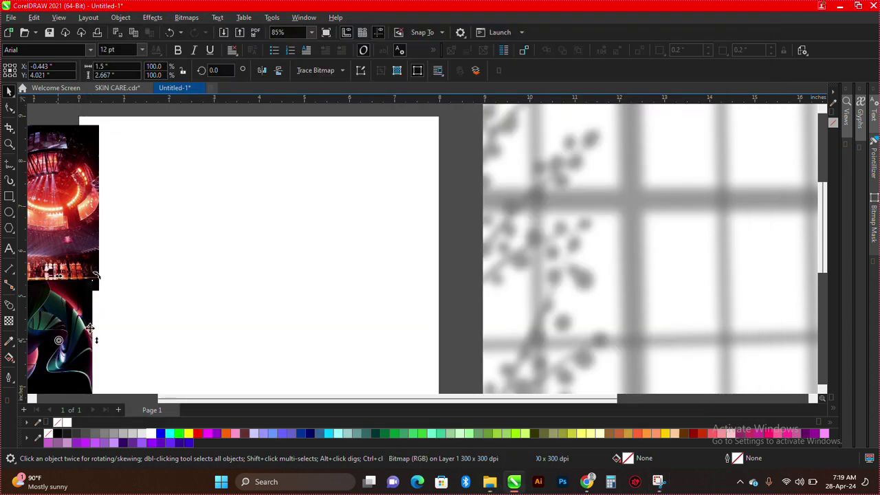
Move the abstract swirl image farther from the page and scale the window shadow image down to a small size.
{"action": "scroll", "coordinate": [192, 302], "scroll_direction": "down", "scroll_amount": 2}
{"action": "left_click", "coordinate": [117, 319]}
{"action": "left_click_drag", "start_coordinate": [117, 320], "coordinate": [65, 318]}
{"action": "left_click", "coordinate": [429, 269]}
{"action": "left_click_drag", "start_coordinate": [569, 148], "coordinate": [411, 335]}
{"action": "scroll", "coordinate": [420, 285], "scroll_direction": "down", "scroll_amount": 1}
{"action": "scroll", "coordinate": [236, 347], "scroll_direction": "up", "scroll_amount": 2}
Place the red concert arena image inside the white page-sized rectangle as a PowerClip.
{"action": "left_click", "coordinate": [217, 203]}
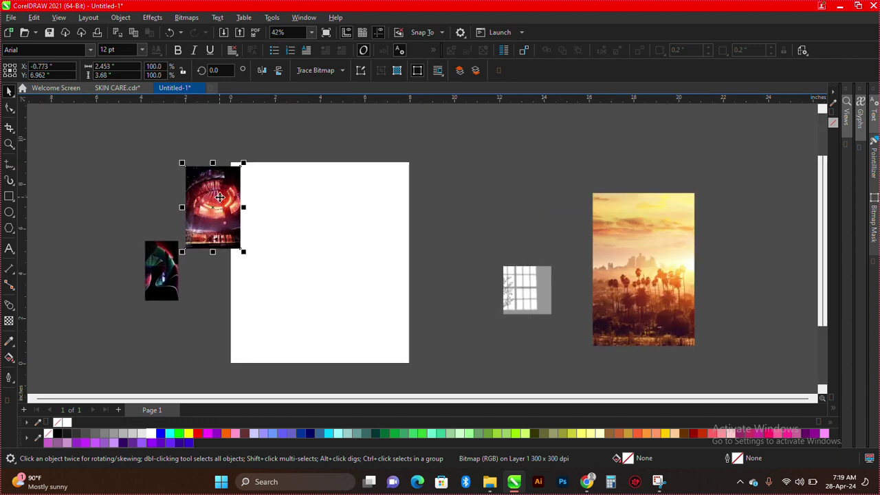
{"action": "scroll", "coordinate": [217, 196], "scroll_direction": "up", "scroll_amount": 1}
{"action": "left_click_drag", "start_coordinate": [204, 181], "coordinate": [395, 242]}
{"action": "left_click", "coordinate": [413, 264]}
{"action": "scroll", "coordinate": [403, 212], "scroll_direction": "down", "scroll_amount": 1}
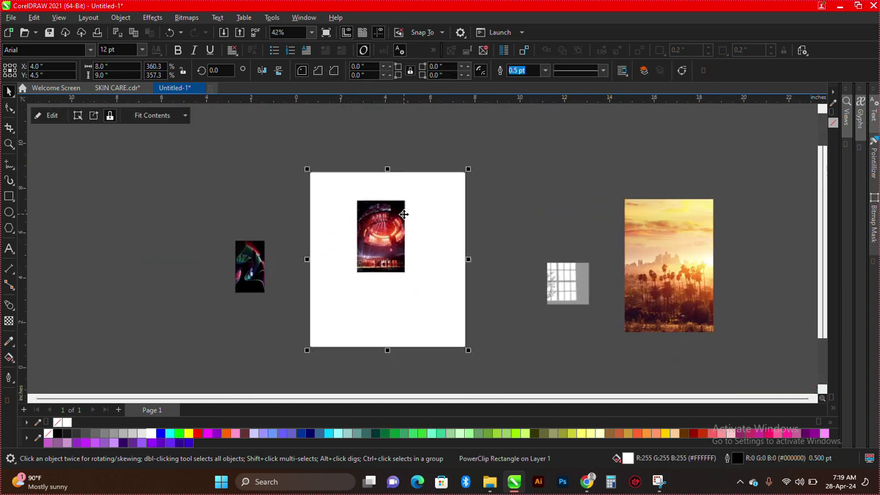
Enlarge the arena image inside the PowerClip to about 8.1 by 12.2 inches and position it over the page.
{"action": "left_click", "coordinate": [385, 216]}
{"action": "left_click_drag", "start_coordinate": [408, 275], "coordinate": [391, 292]}
{"action": "key", "text": "ctrl+z"}
{"action": "left_click_drag", "start_coordinate": [387, 247], "coordinate": [365, 278]}
{"action": "left_click_drag", "start_coordinate": [435, 167], "coordinate": [466, 141]}
{"action": "left_click", "coordinate": [403, 202]}
{"action": "left_click_drag", "start_coordinate": [425, 171], "coordinate": [461, 120]}
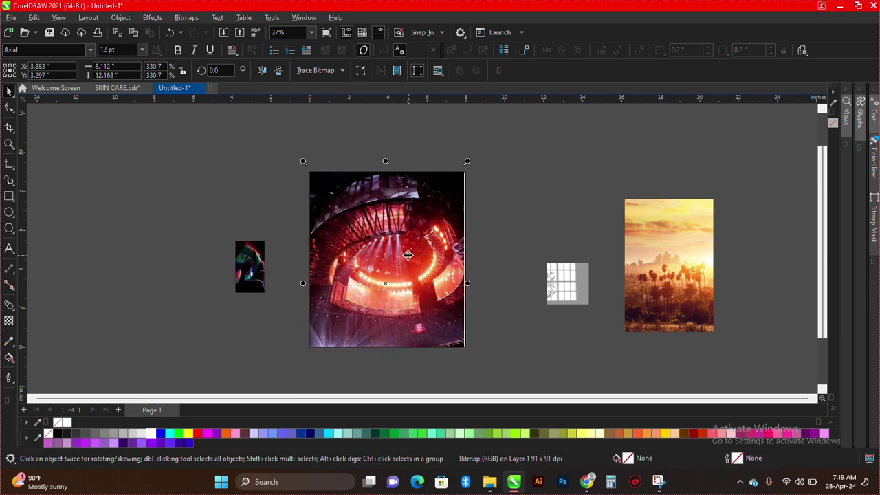
{"action": "scroll", "coordinate": [405, 265], "scroll_direction": "up", "scroll_amount": 1}
{"action": "mouse_move", "coordinate": [397, 256]}
{"action": "left_mouse_down"}
{"action": "mouse_move", "coordinate": [396, 247]}
{"action": "mouse_move", "coordinate": [395, 262]}
{"action": "left_mouse_up"}
{"action": "scroll", "coordinate": [394, 262], "scroll_direction": "down", "scroll_amount": 2}
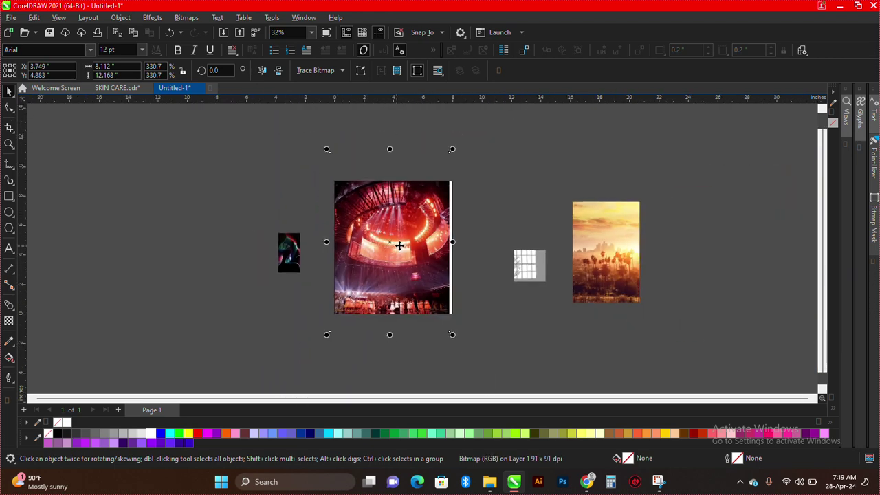
Apply a Gaussian Blur with a radius of 8.9 pixels to the arena image.
{"action": "left_click", "coordinate": [150, 18]}
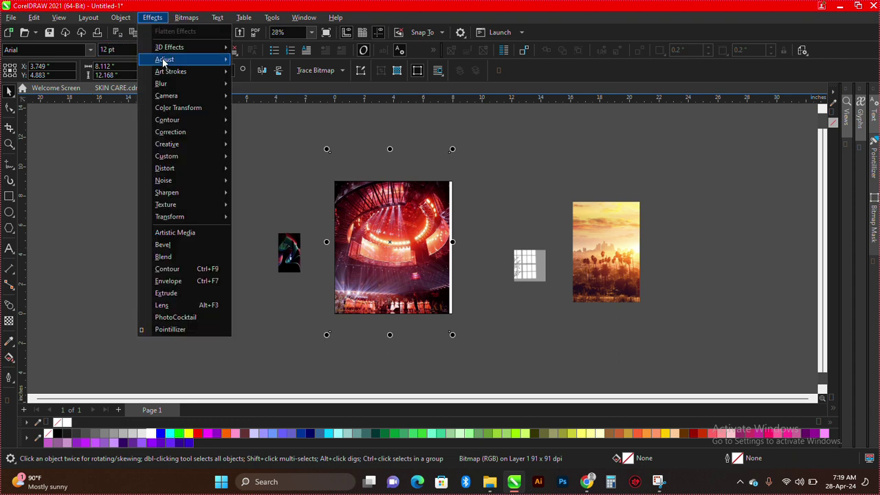
{"action": "mouse_move", "coordinate": [200, 85]}
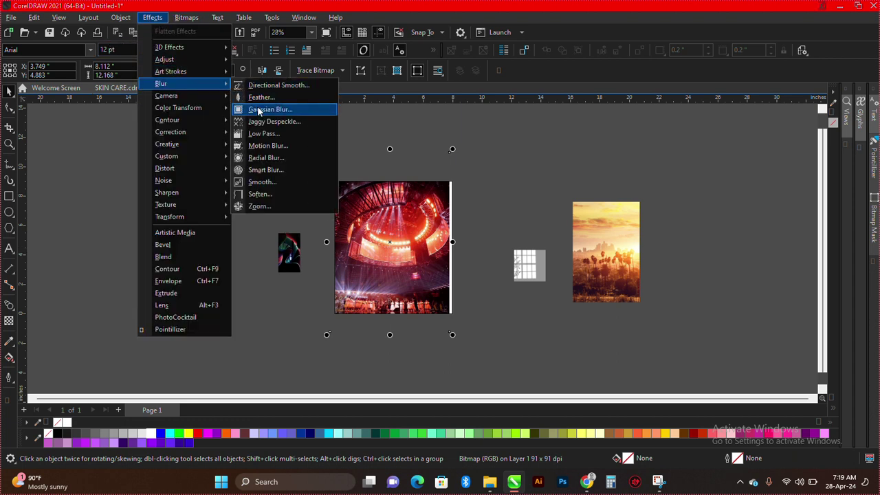
{"action": "left_click", "coordinate": [266, 109]}
{"action": "left_click_drag", "start_coordinate": [395, 196], "coordinate": [544, 193]}
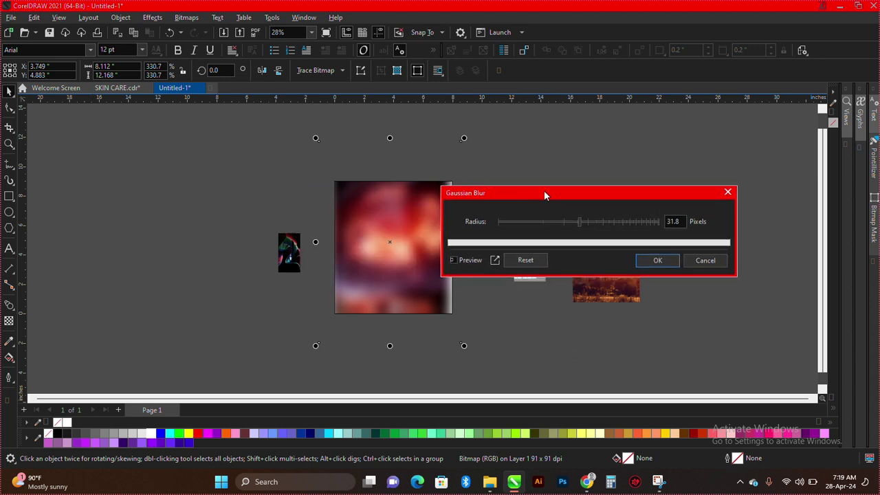
{"action": "left_click", "coordinate": [539, 223]}
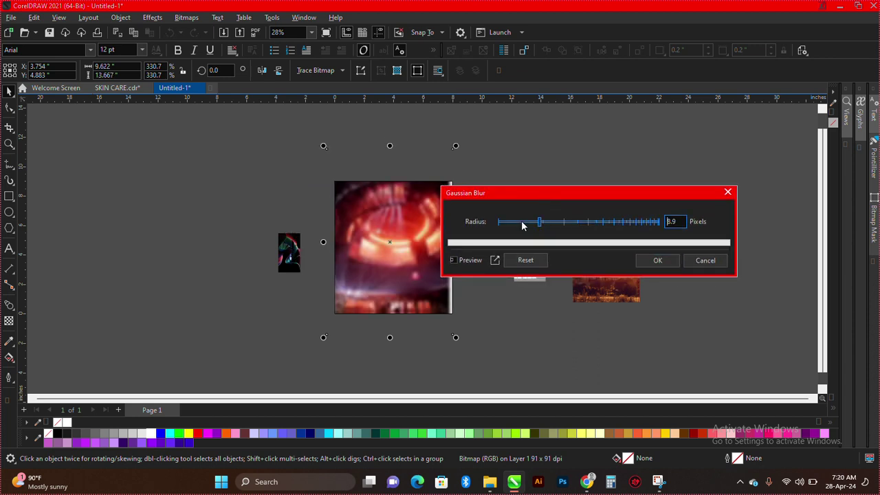
{"action": "left_click", "coordinate": [655, 261]}
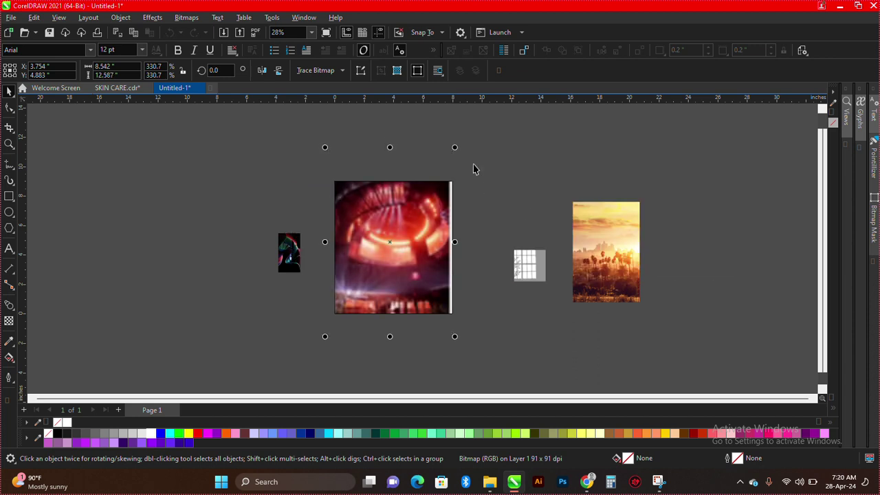
Enlarge the blurred arena image to about 9.2 by 13.6 inches and shift it to fill the whole page frame.
{"action": "left_click_drag", "start_coordinate": [453, 146], "coordinate": [458, 138]}
{"action": "scroll", "coordinate": [393, 222], "scroll_direction": "up", "scroll_amount": 1}
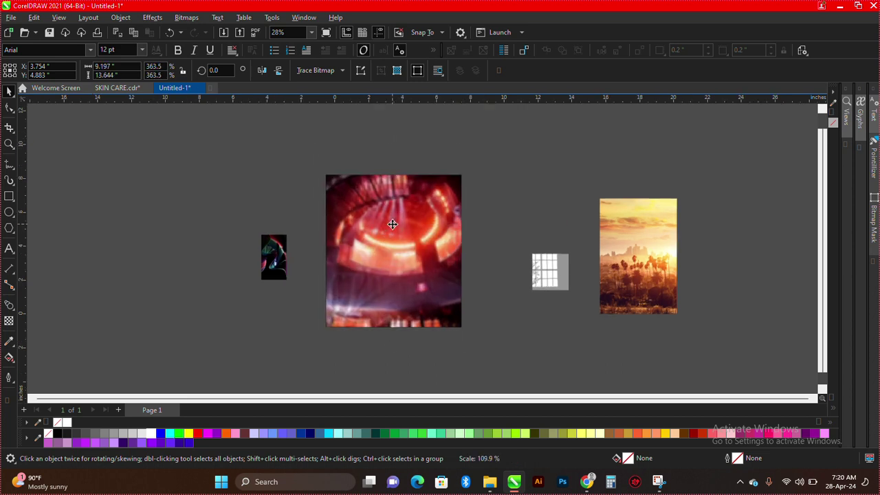
{"action": "left_click_drag", "start_coordinate": [392, 217], "coordinate": [400, 226]}
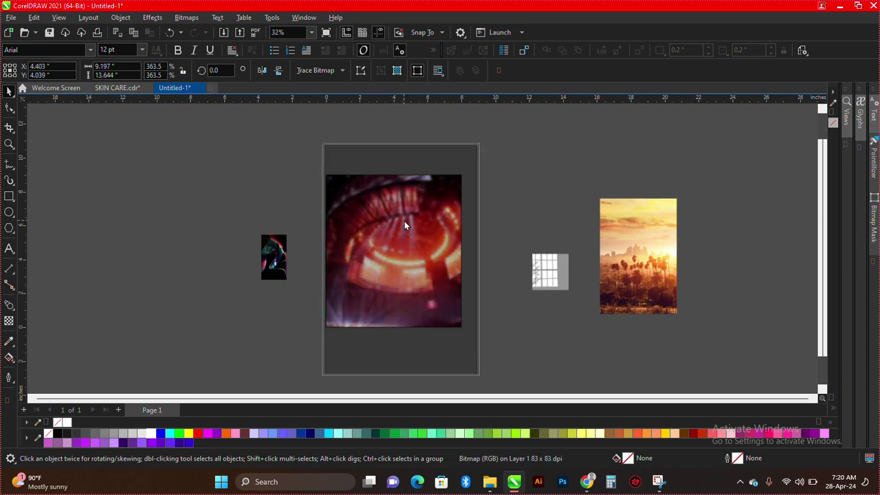
{"action": "left_click", "coordinate": [192, 208]}
Draw a rectangle about 9.2 by 8.8 inches over the lower part of the background and fill it with black.
{"action": "left_click", "coordinate": [11, 198]}
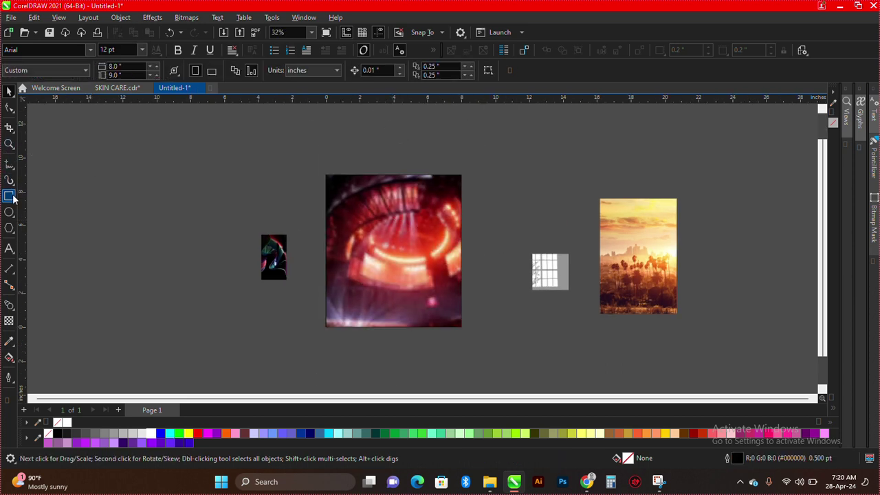
{"action": "scroll", "coordinate": [319, 341], "scroll_direction": "up", "scroll_amount": 3}
{"action": "mouse_move", "coordinate": [297, 336]}
{"action": "left_mouse_down"}
{"action": "mouse_move", "coordinate": [552, 129]}
{"action": "mouse_move", "coordinate": [519, 147]}
{"action": "mouse_move", "coordinate": [530, 143]}
{"action": "mouse_move", "coordinate": [514, 129]}
{"action": "left_mouse_up"}
{"action": "key", "text": "space"}
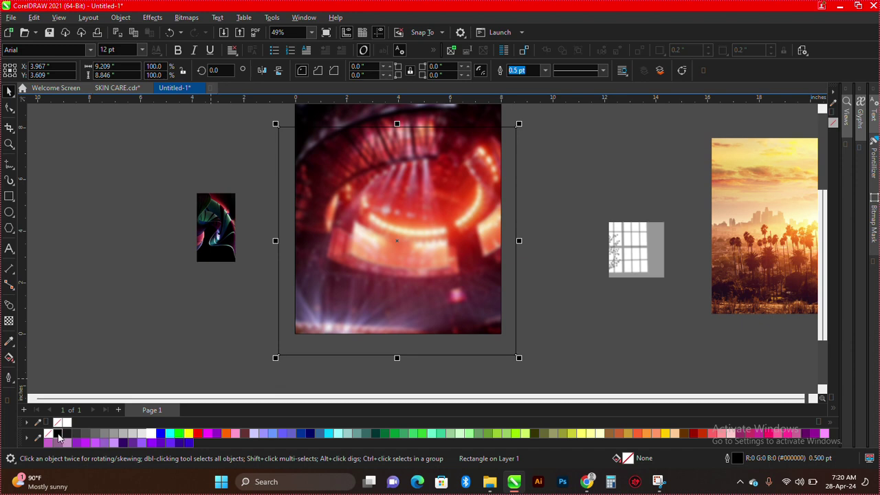
{"action": "scroll", "coordinate": [379, 227], "scroll_direction": "down", "scroll_amount": 3}
{"action": "scroll", "coordinate": [417, 182], "scroll_direction": "up", "scroll_amount": 2}
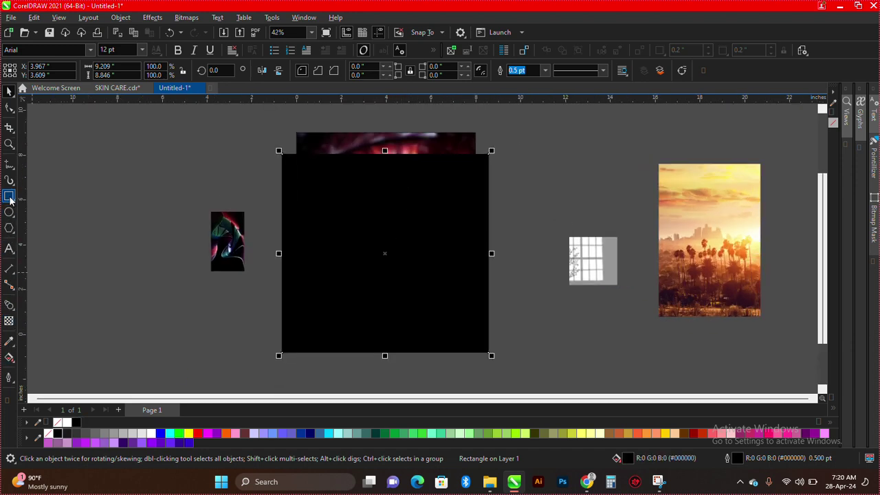
Apply a vertical fountain transparency to the black rectangle, solid at its lower edge and fading out upward over the arena image.
{"action": "left_click", "coordinate": [9, 320]}
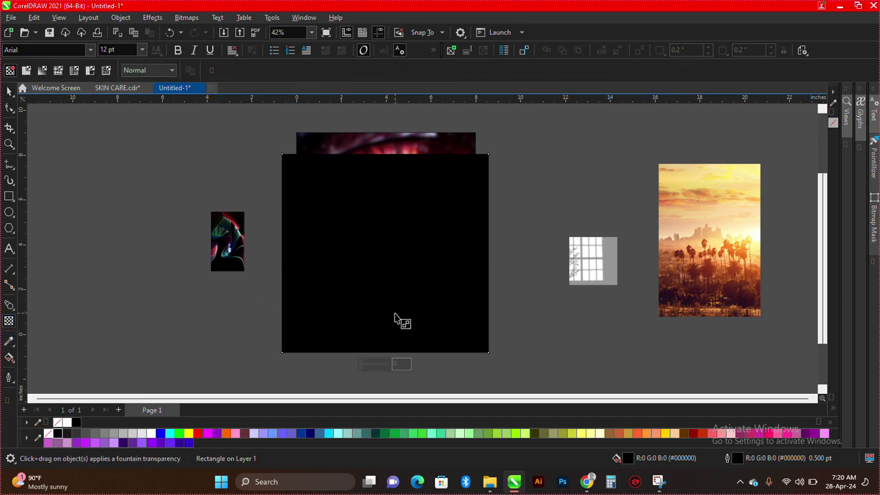
{"action": "left_click_drag", "start_coordinate": [372, 380], "coordinate": [372, 194]}
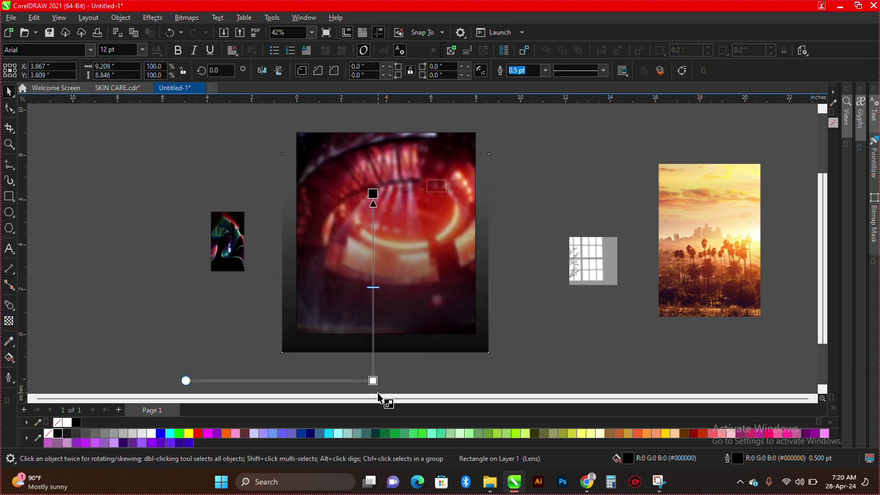
{"action": "left_click_drag", "start_coordinate": [373, 381], "coordinate": [373, 338]}
{"action": "key", "text": "space"}
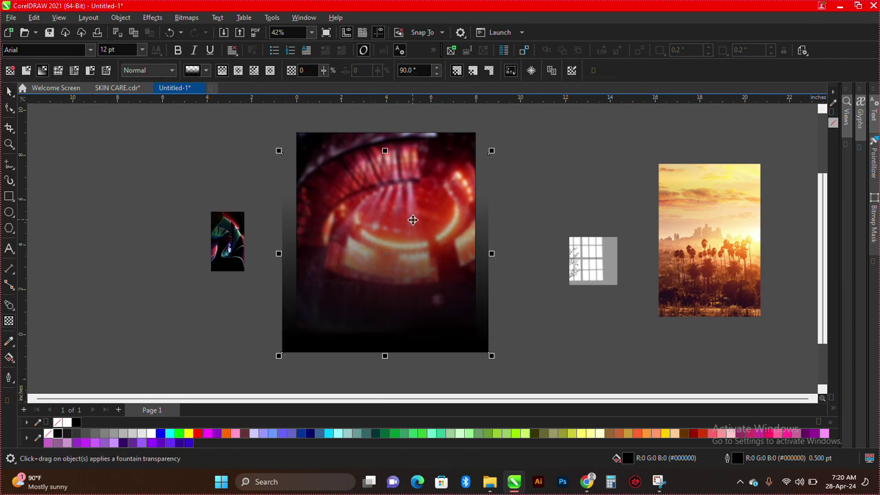
PowerClip the black gradient rectangle inside the page frame and check the clipped result.
{"action": "right_click", "coordinate": [413, 220]}
{"action": "left_click", "coordinate": [440, 277]}
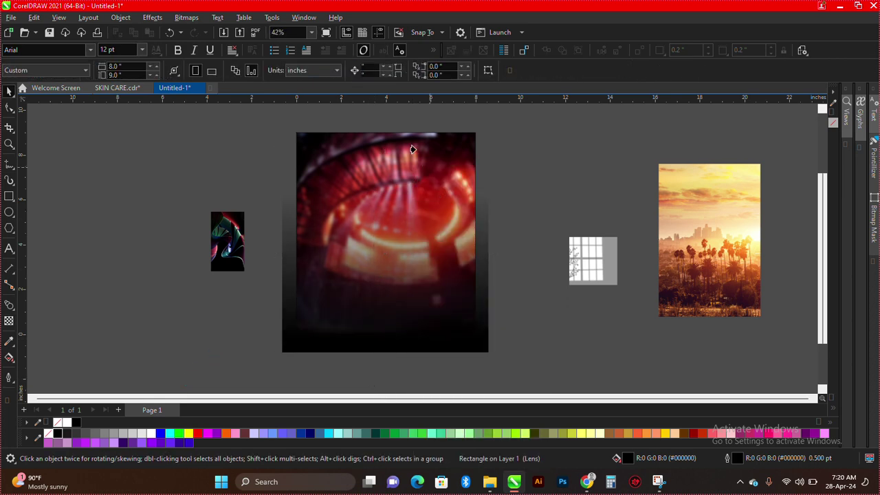
{"action": "left_click", "coordinate": [408, 140]}
{"action": "left_click", "coordinate": [541, 122]}
{"action": "left_click", "coordinate": [368, 266]}
{"action": "scroll", "coordinate": [393, 252], "scroll_direction": "up", "scroll_amount": 1}
{"action": "scroll", "coordinate": [393, 252], "scroll_direction": "down", "scroll_amount": 2}
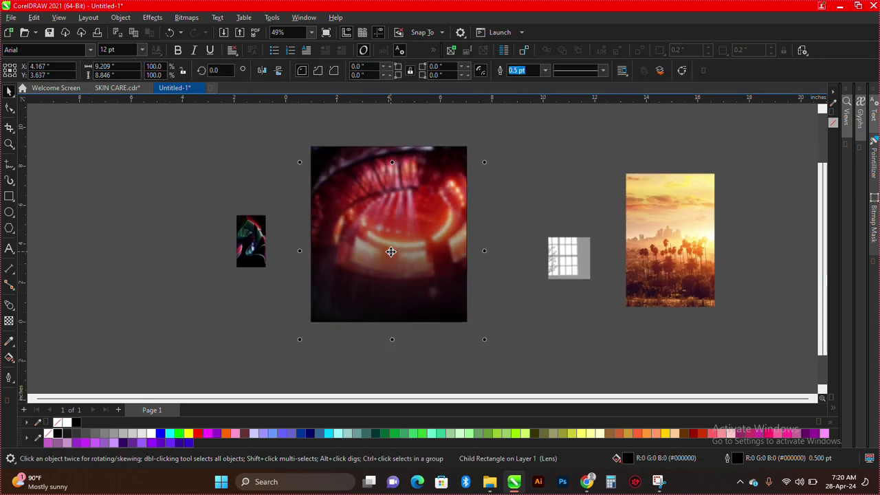
Move the sunset palm-tree image over the flyer and enlarge it to about 8.6 by 12.8 inches, spanning the page width.
{"action": "left_click_drag", "start_coordinate": [638, 205], "coordinate": [382, 193]}
{"action": "left_click_drag", "start_coordinate": [410, 253], "coordinate": [448, 295]}
{"action": "scroll", "coordinate": [364, 212], "scroll_direction": "up", "scroll_amount": 1}
{"action": "left_click_drag", "start_coordinate": [364, 212], "coordinate": [398, 207]}
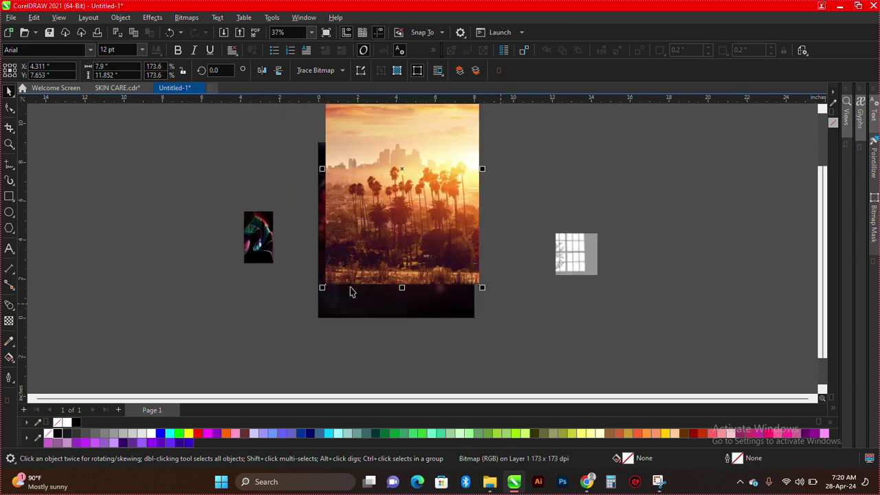
{"action": "left_click_drag", "start_coordinate": [322, 288], "coordinate": [319, 292]}
{"action": "left_click_drag", "start_coordinate": [378, 251], "coordinate": [370, 252]}
{"action": "left_click_drag", "start_coordinate": [478, 294], "coordinate": [491, 300]}
{"action": "scroll", "coordinate": [328, 255], "scroll_direction": "up", "scroll_amount": 1}
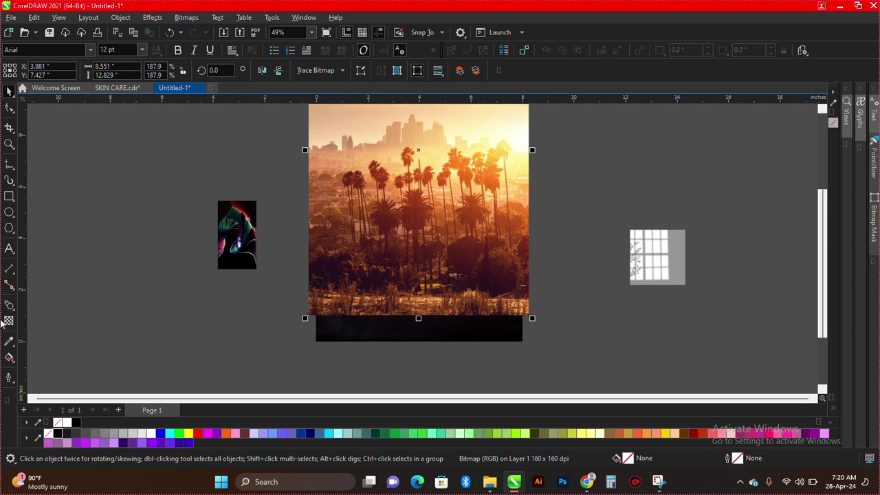
Try the Overlay merge mode on the sunset image and settle on Screen.
{"action": "left_click", "coordinate": [8, 322]}
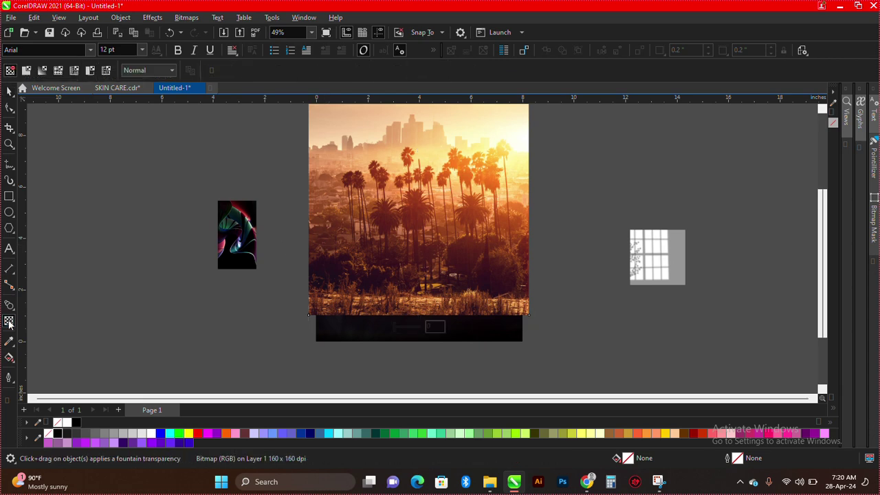
{"action": "left_click", "coordinate": [169, 70]}
{"action": "left_click", "coordinate": [135, 293]}
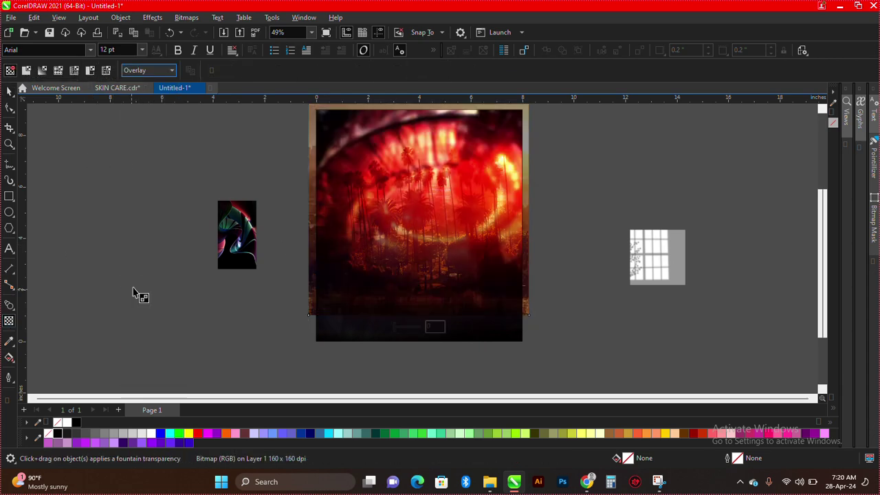
{"action": "left_click", "coordinate": [158, 72]}
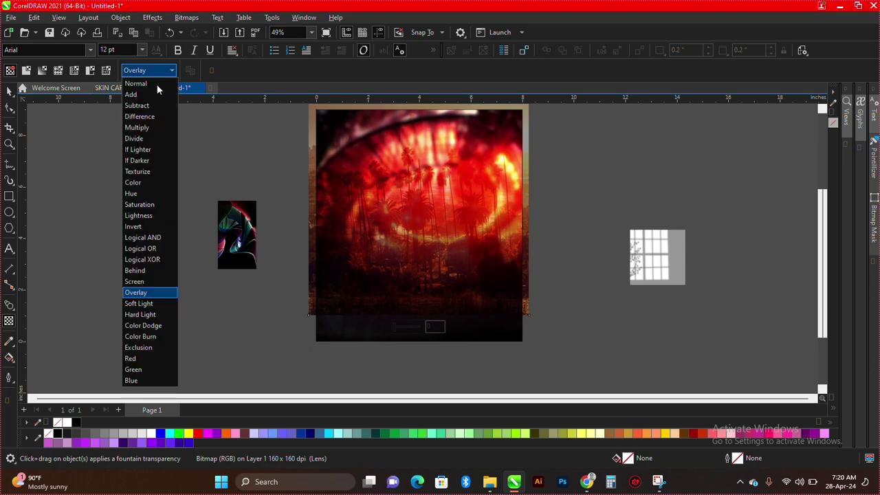
{"action": "left_click", "coordinate": [141, 282]}
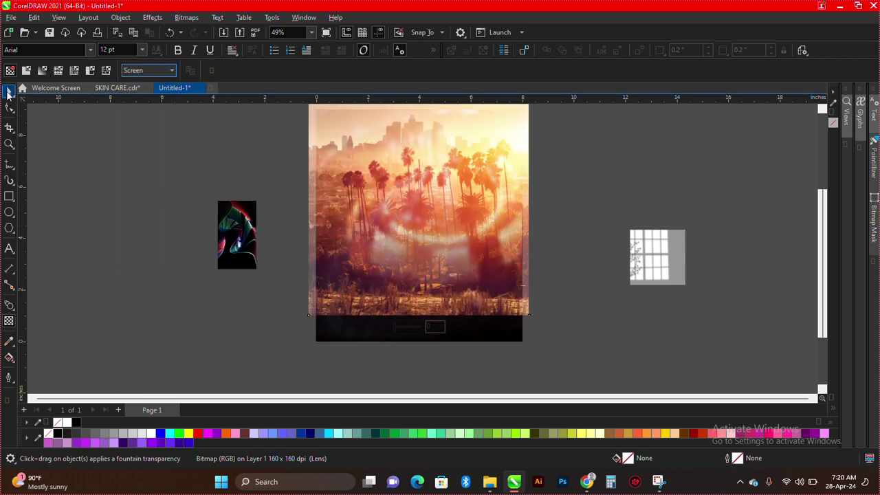
Apply a Gaussian Blur with a radius of 19.3 pixels to the sunset image.
{"action": "left_click", "coordinate": [8, 92]}
{"action": "left_click", "coordinate": [152, 17]}
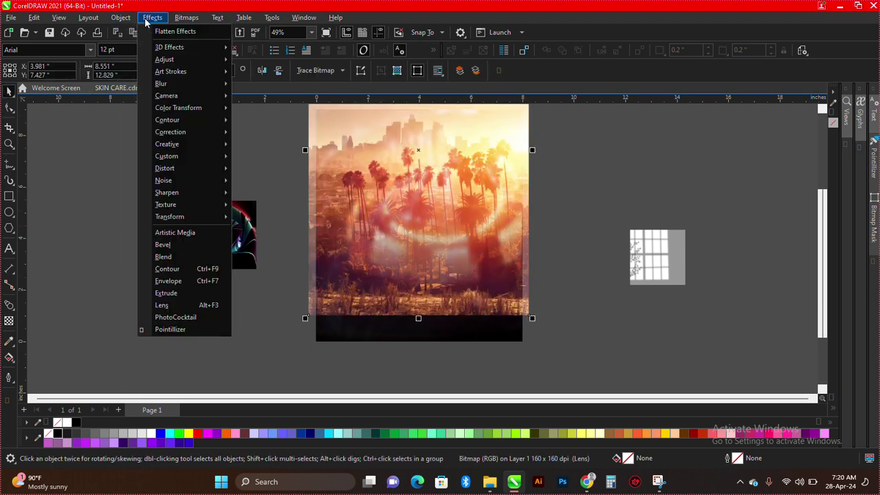
{"action": "mouse_move", "coordinate": [166, 84]}
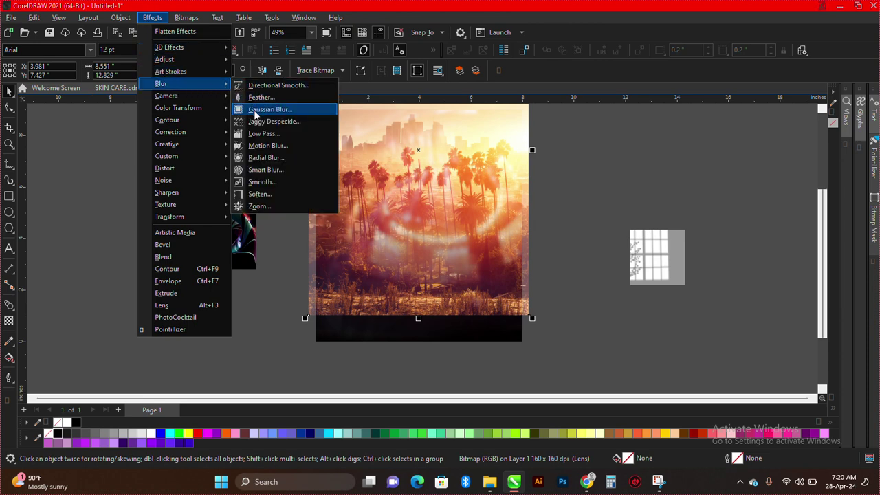
{"action": "left_click", "coordinate": [253, 112]}
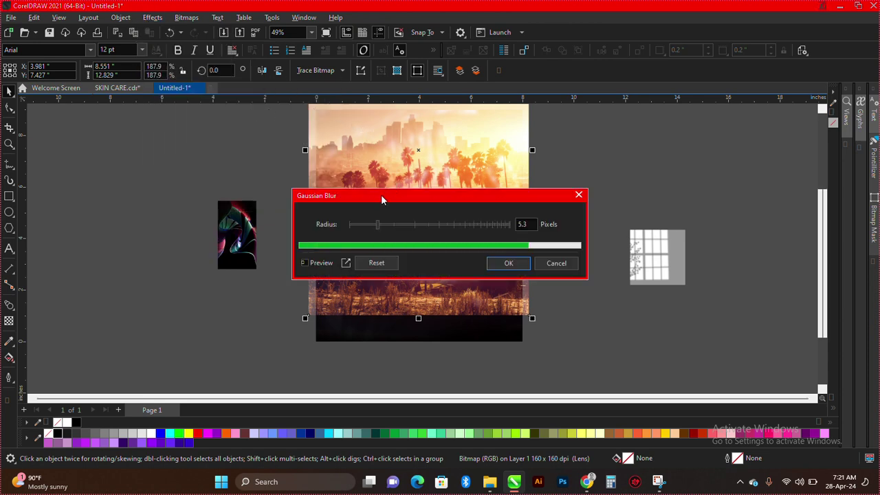
{"action": "left_click_drag", "start_coordinate": [383, 197], "coordinate": [609, 160]}
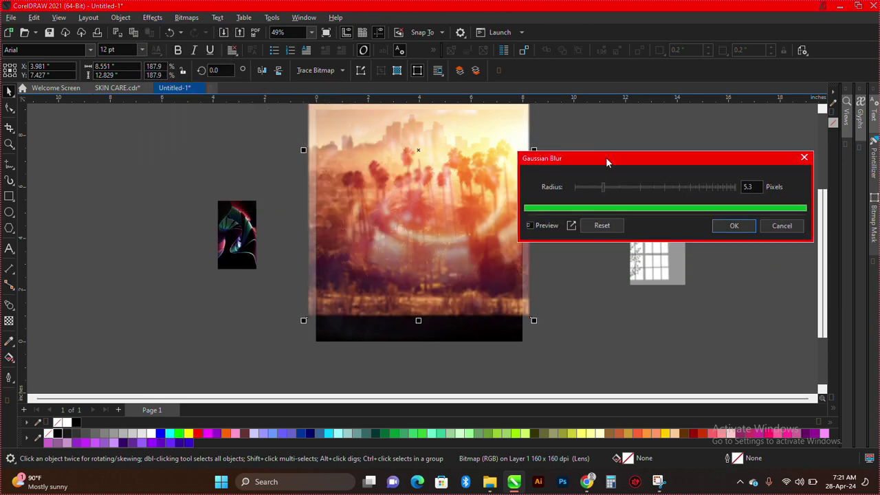
{"action": "left_click", "coordinate": [640, 187]}
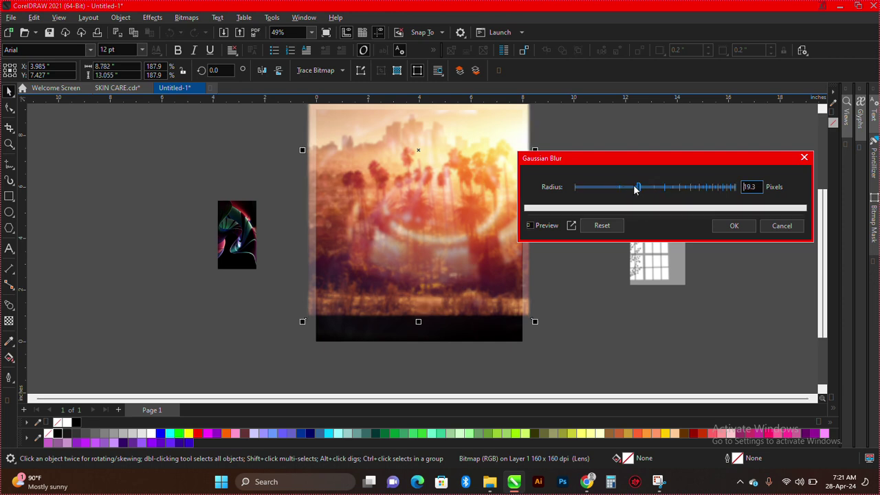
{"action": "left_click", "coordinate": [734, 226]}
PowerClip the blurred sunset image inside the page frame.
{"action": "scroll", "coordinate": [421, 227], "scroll_direction": "down", "scroll_amount": 1}
{"action": "right_click", "coordinate": [436, 146]}
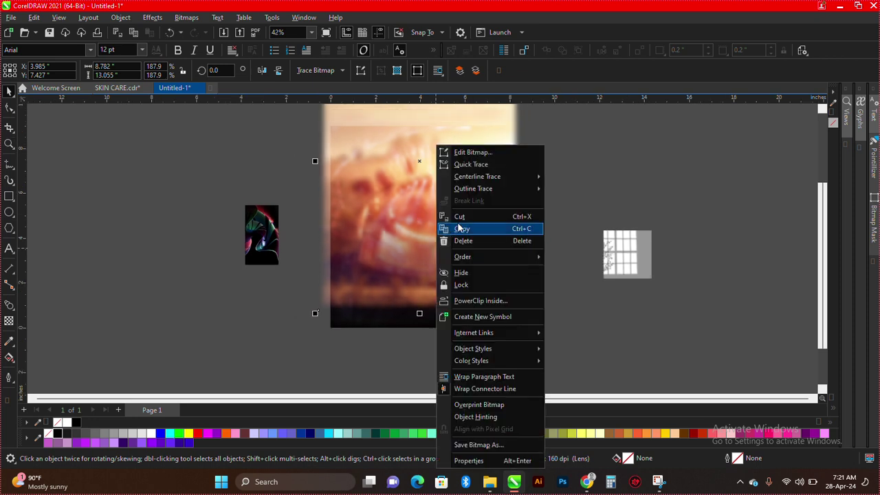
{"action": "left_click", "coordinate": [455, 305]}
{"action": "left_click", "coordinate": [413, 321]}
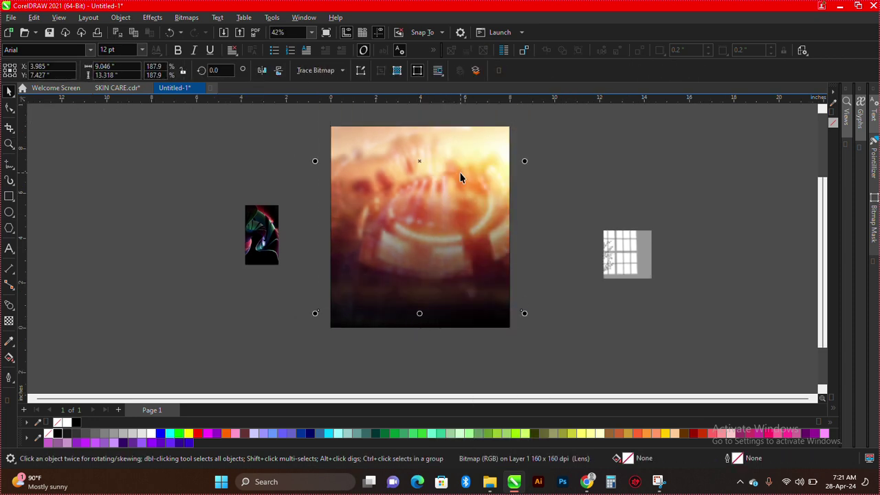
Give the clipped sunset image a uniform transparency of 6.
{"action": "scroll", "coordinate": [413, 157], "scroll_direction": "up", "scroll_amount": 1}
{"action": "scroll", "coordinate": [344, 150], "scroll_direction": "down", "scroll_amount": 2}
{"action": "left_click", "coordinate": [7, 323]}
{"action": "left_click", "coordinate": [396, 301]}
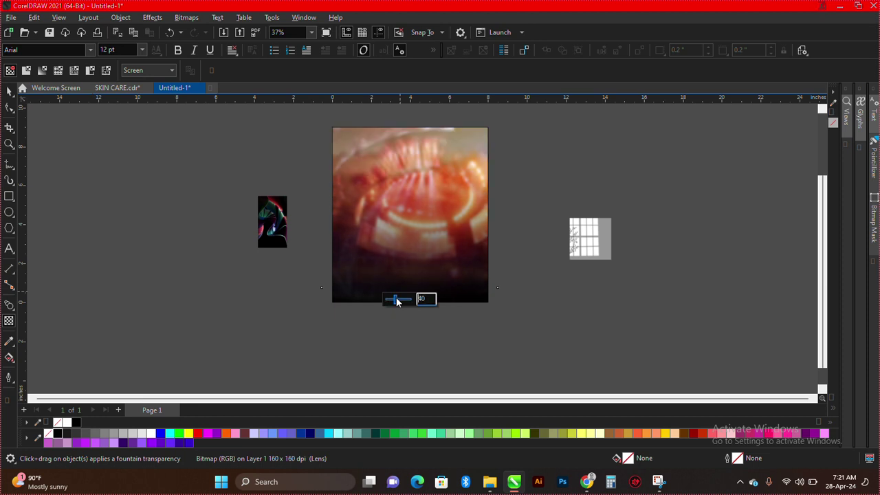
{"action": "left_click", "coordinate": [390, 300]}
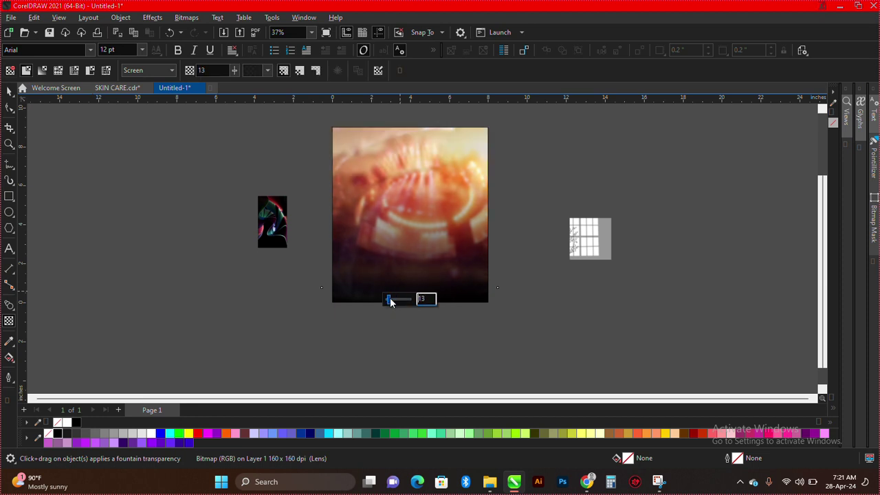
{"action": "left_click_drag", "start_coordinate": [387, 304], "coordinate": [385, 304]}
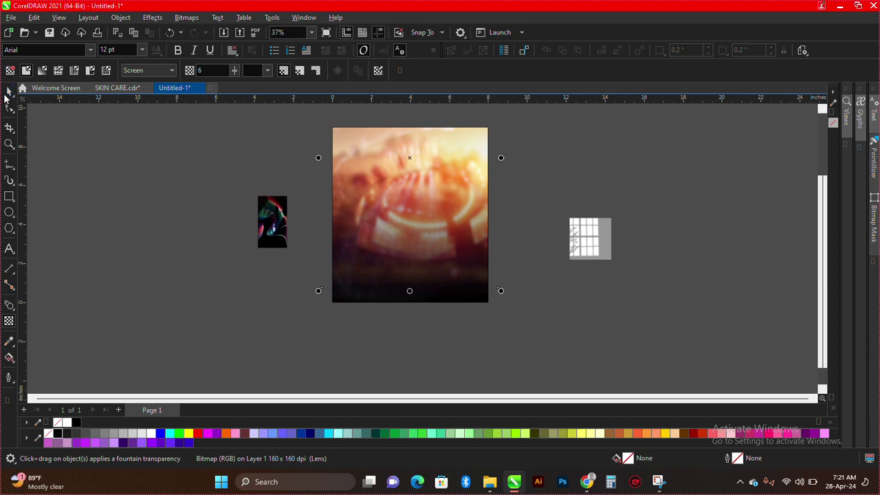
Zoom to the flyer frame and examine the blended background in a full-screen preview.
{"action": "left_click", "coordinate": [8, 91]}
{"action": "left_click", "coordinate": [413, 169]}
{"action": "key", "text": "shift+F2"}
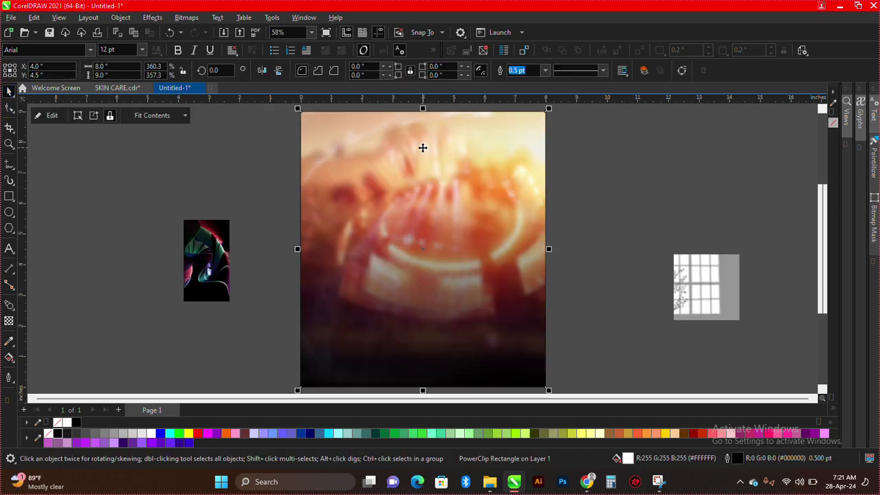
{"action": "key", "text": "F9"}
{"action": "key", "text": "F9"}
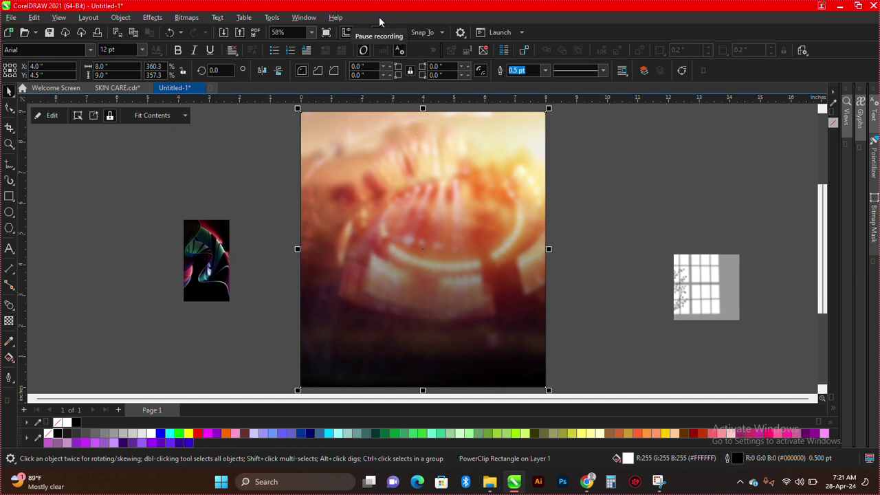
Switch to File Explorer and bring the portrait of the woman in a grey blazer from the BLUETOOCTH folder into the document.
{"action": "key", "text": "Escape"}
{"action": "left_click", "coordinate": [490, 482]}
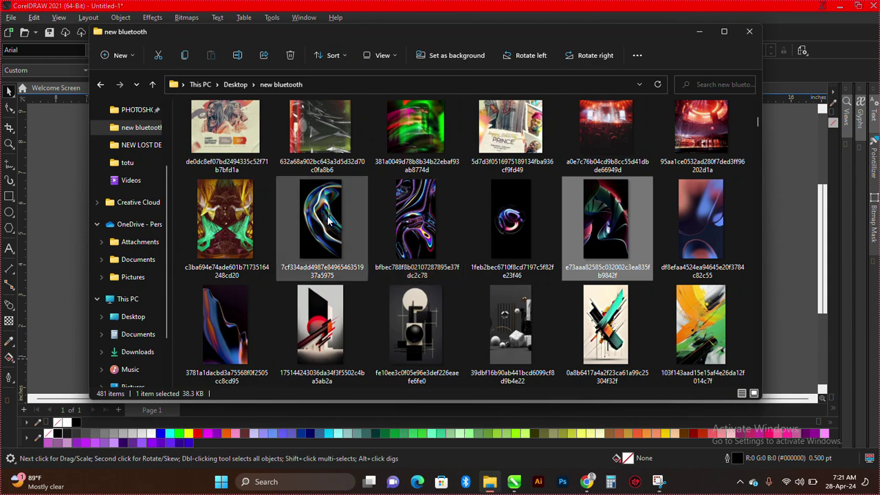
{"action": "scroll", "coordinate": [356, 242], "scroll_direction": "down", "scroll_amount": 5}
{"action": "scroll", "coordinate": [355, 242], "scroll_direction": "down", "scroll_amount": 3}
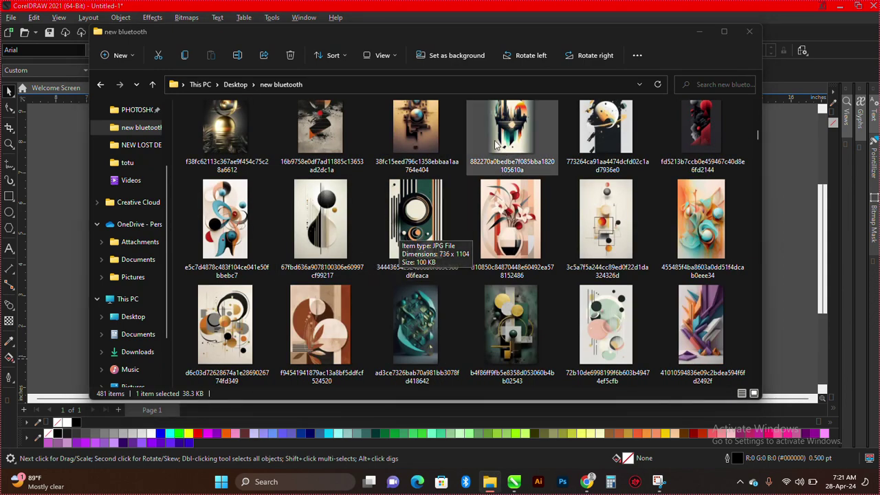
{"action": "key", "text": "ctrl+n"}
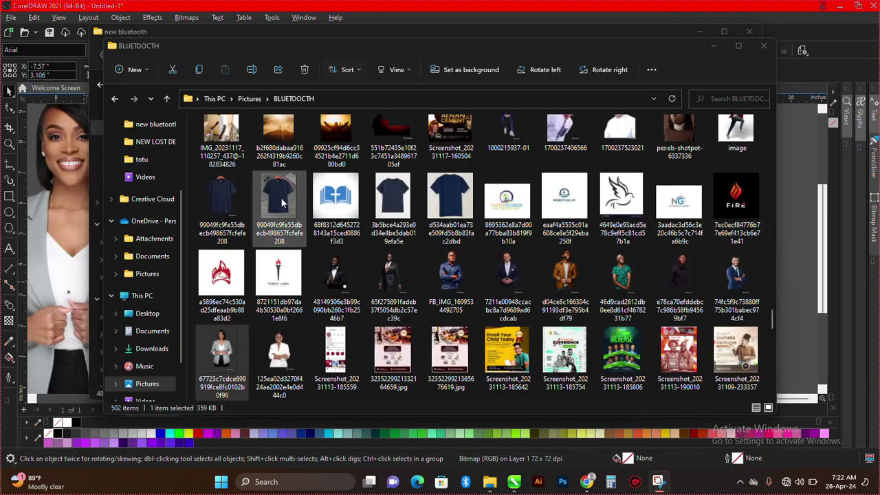
Move the woman's portrait onto the flyer and place it inside the page frame's PowerClip contents.
{"action": "left_click", "coordinate": [79, 270]}
{"action": "scroll", "coordinate": [276, 204], "scroll_direction": "down", "scroll_amount": 1}
{"action": "left_click", "coordinate": [162, 227]}
{"action": "left_click_drag", "start_coordinate": [161, 226], "coordinate": [375, 208]}
{"action": "left_click", "coordinate": [418, 242]}
{"action": "double_click", "coordinate": [386, 204]}
{"action": "left_click", "coordinate": [386, 203]}
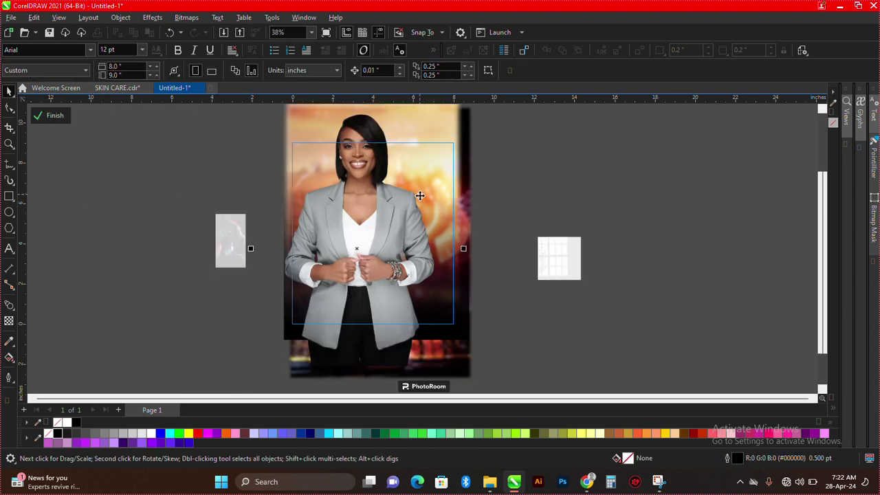
Scale the woman's portrait down to about 7.4 by 11.1 inches, position it near the frame's centre, and finish editing the contents.
{"action": "scroll", "coordinate": [455, 175], "scroll_direction": "down", "scroll_amount": 1}
{"action": "left_click_drag", "start_coordinate": [452, 136], "coordinate": [426, 174]}
{"action": "scroll", "coordinate": [391, 228], "scroll_direction": "up", "scroll_amount": 1}
{"action": "scroll", "coordinate": [391, 229], "scroll_direction": "up", "scroll_amount": 2}
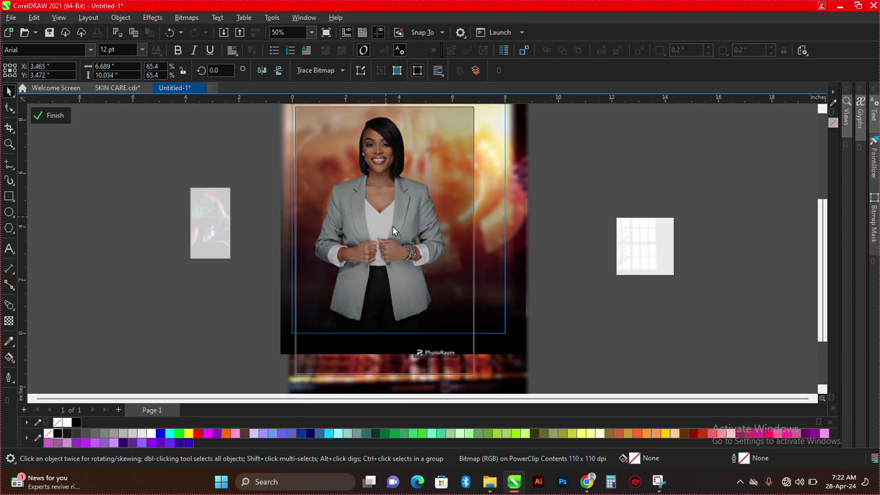
{"action": "left_click_drag", "start_coordinate": [389, 235], "coordinate": [382, 257]}
{"action": "scroll", "coordinate": [404, 229], "scroll_direction": "down", "scroll_amount": 1}
{"action": "left_click_drag", "start_coordinate": [470, 145], "coordinate": [477, 123]}
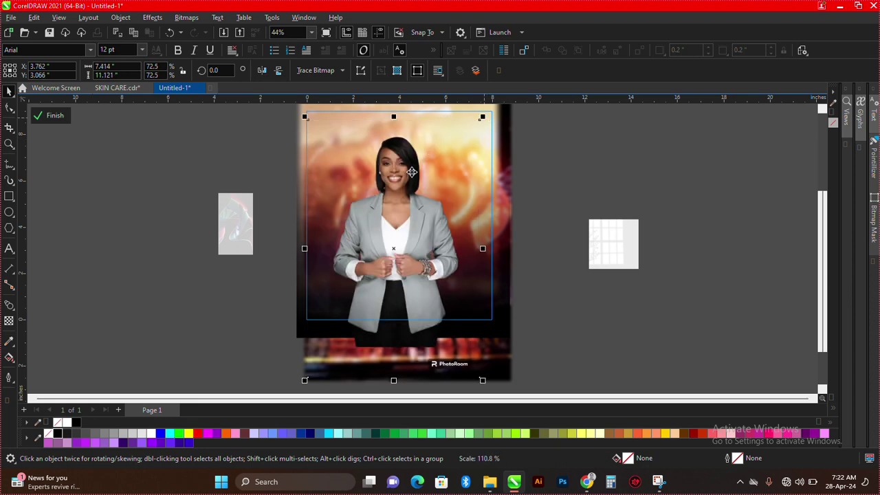
{"action": "scroll", "coordinate": [411, 172], "scroll_direction": "up", "scroll_amount": 3}
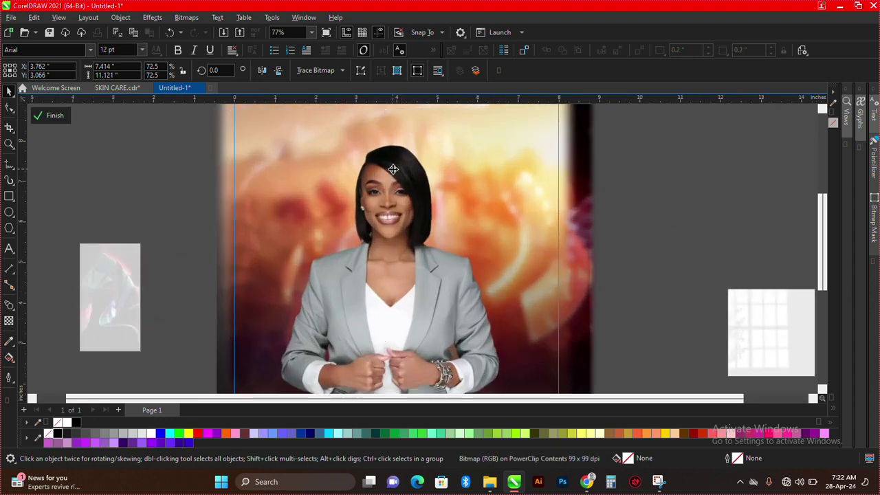
{"action": "scroll", "coordinate": [393, 169], "scroll_direction": "down", "scroll_amount": 3}
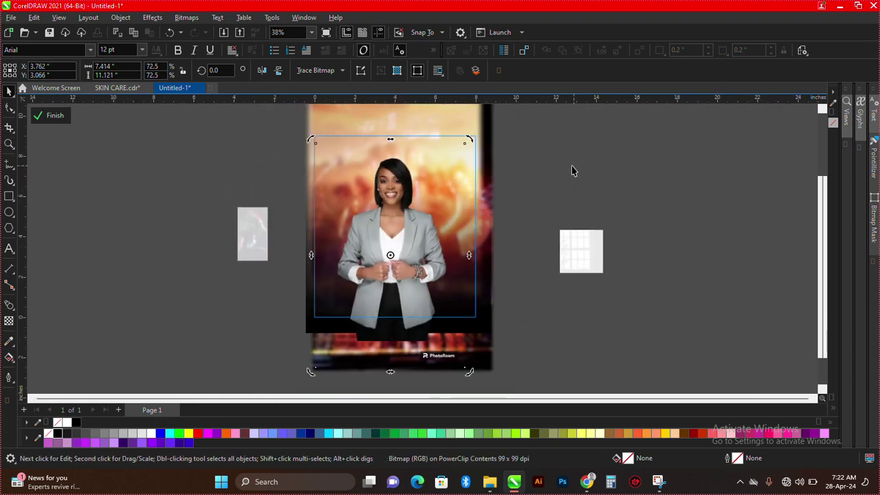
{"action": "scroll", "coordinate": [333, 252], "scroll_direction": "up", "scroll_amount": 2}
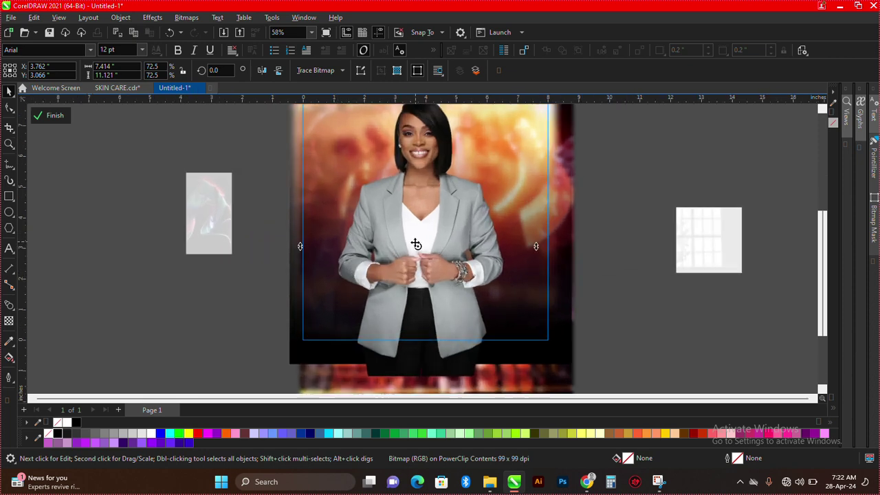
{"action": "left_click", "coordinate": [176, 296], "text": "ctrl"}
{"action": "scroll", "coordinate": [390, 256], "scroll_direction": "down", "scroll_amount": 4}
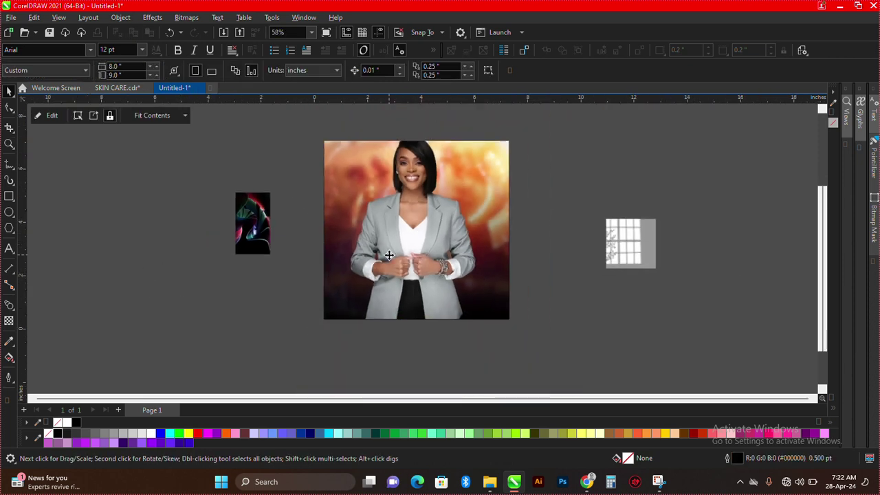
Enlarge the clipped portrait to about 7.7 by 11.5 inches and shift it so the woman stands centred on the flyer.
{"action": "scroll", "coordinate": [440, 182], "scroll_direction": "up", "scroll_amount": 3}
{"action": "left_click", "coordinate": [404, 219], "text": "ctrl"}
{"action": "left_click_drag", "start_coordinate": [412, 221], "coordinate": [411, 214]}
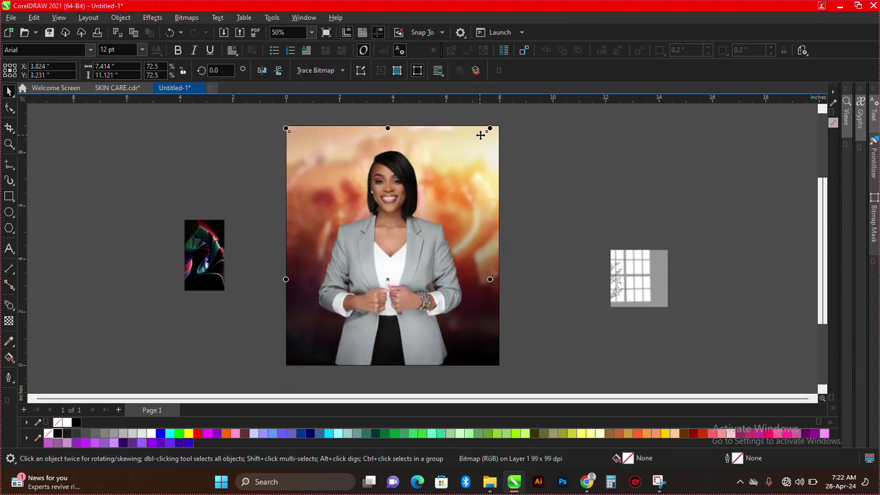
{"action": "left_click_drag", "start_coordinate": [490, 134], "coordinate": [499, 124]}
{"action": "scroll", "coordinate": [393, 251], "scroll_direction": "up", "scroll_amount": 1}
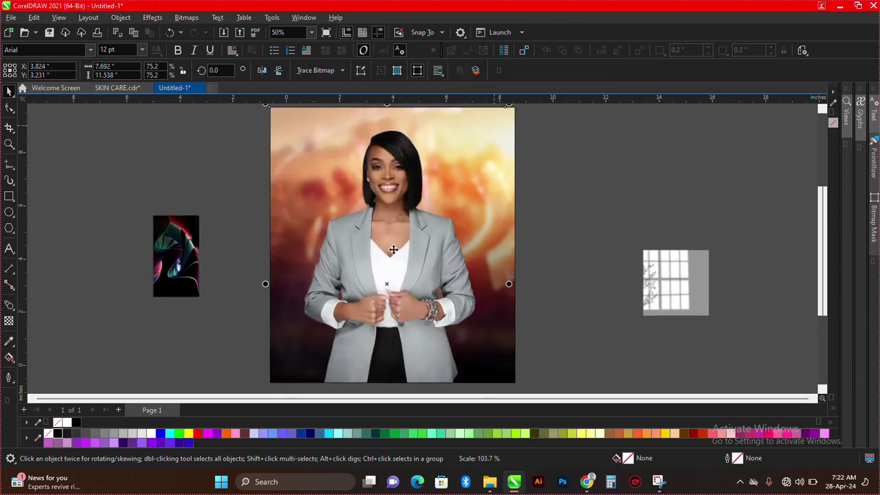
{"action": "left_click_drag", "start_coordinate": [393, 251], "coordinate": [397, 257]}
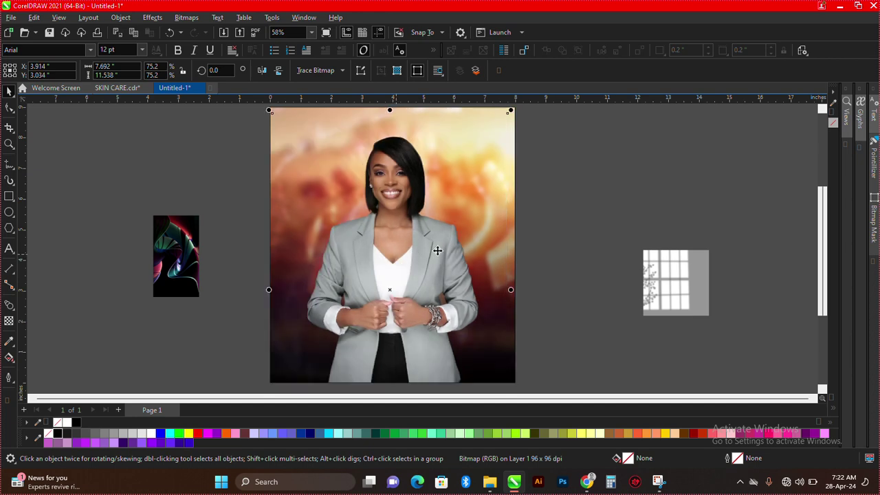
Inside the flyer's PowerClip contents, draw a rectangle about 9.2 by 3.6 inches across the woman's lower body and fill it black.
{"action": "left_click", "coordinate": [567, 240]}
{"action": "scroll", "coordinate": [373, 233], "scroll_direction": "down", "scroll_amount": 2}
{"action": "scroll", "coordinate": [357, 307], "scroll_direction": "up", "scroll_amount": 2}
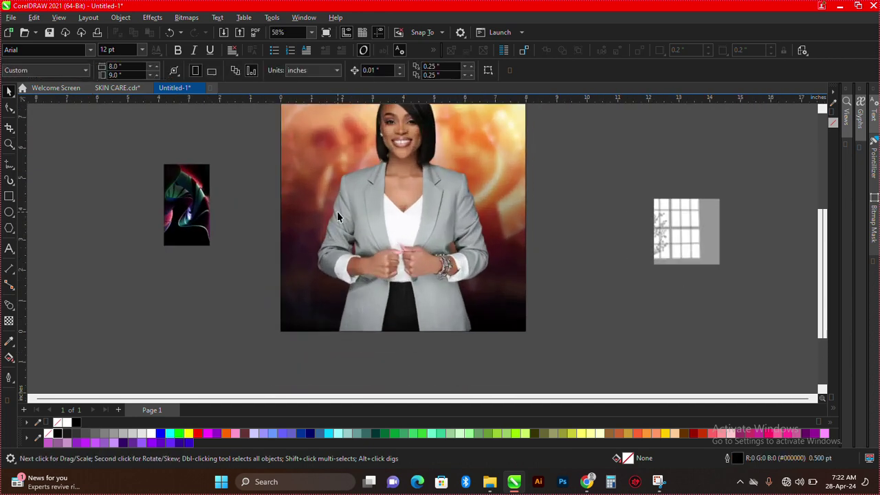
{"action": "scroll", "coordinate": [365, 237], "scroll_direction": "down", "scroll_amount": 1}
{"action": "scroll", "coordinate": [393, 238], "scroll_direction": "up", "scroll_amount": 1}
{"action": "left_click", "coordinate": [398, 227]}
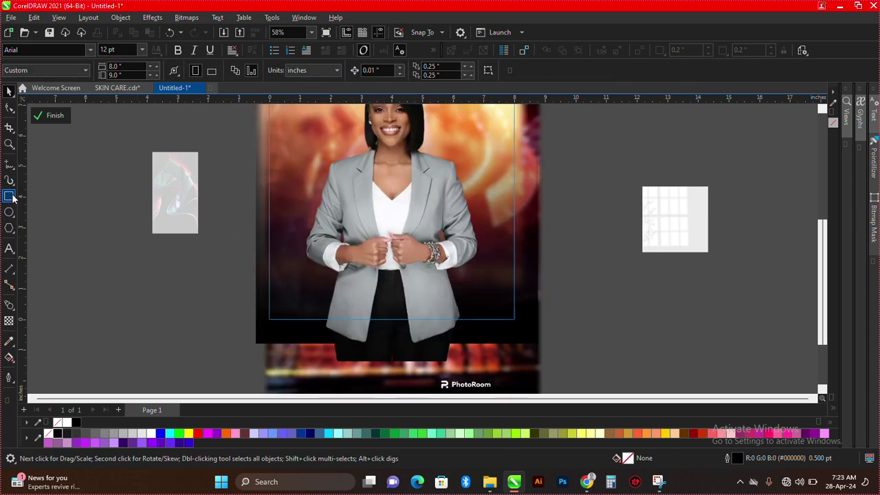
{"action": "left_click_drag", "start_coordinate": [253, 232], "coordinate": [538, 343]}
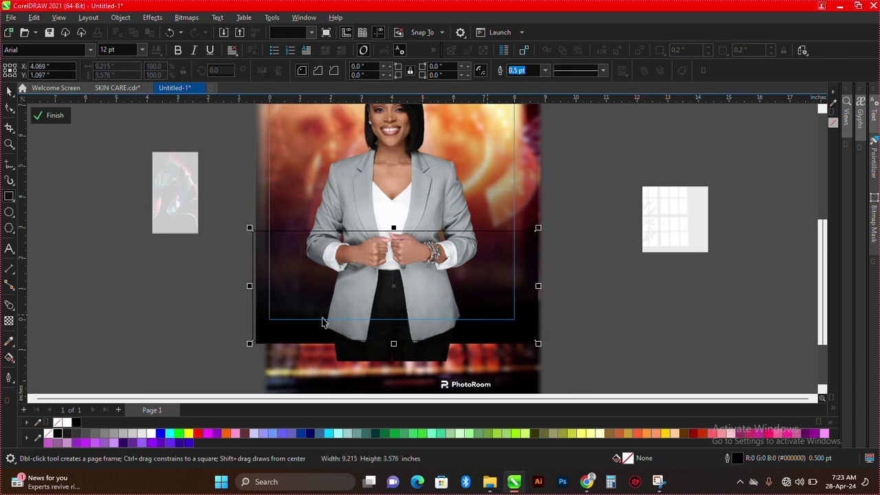
{"action": "key", "text": "space"}
{"action": "left_click", "coordinate": [76, 423]}
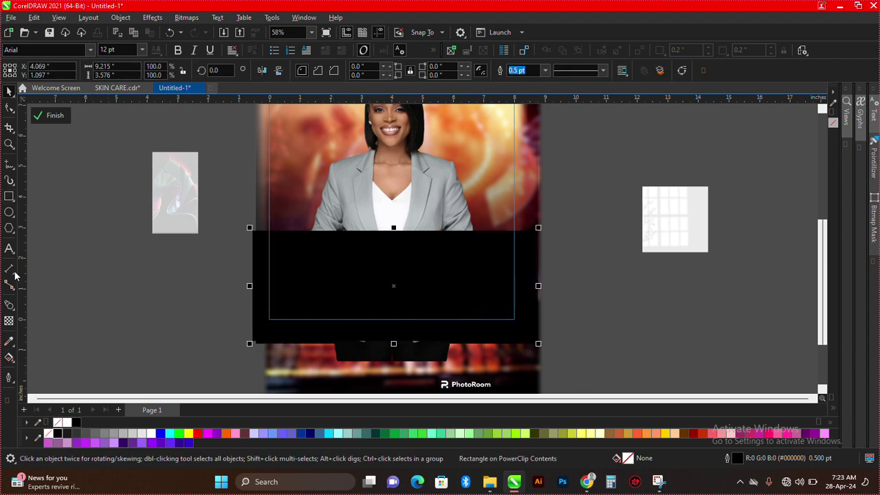
Apply a fountain transparency to the black rectangle so it fades out upward, and finish editing the PowerClip contents.
{"action": "left_click", "coordinate": [8, 321]}
{"action": "left_click_drag", "start_coordinate": [390, 379], "coordinate": [379, 242]}
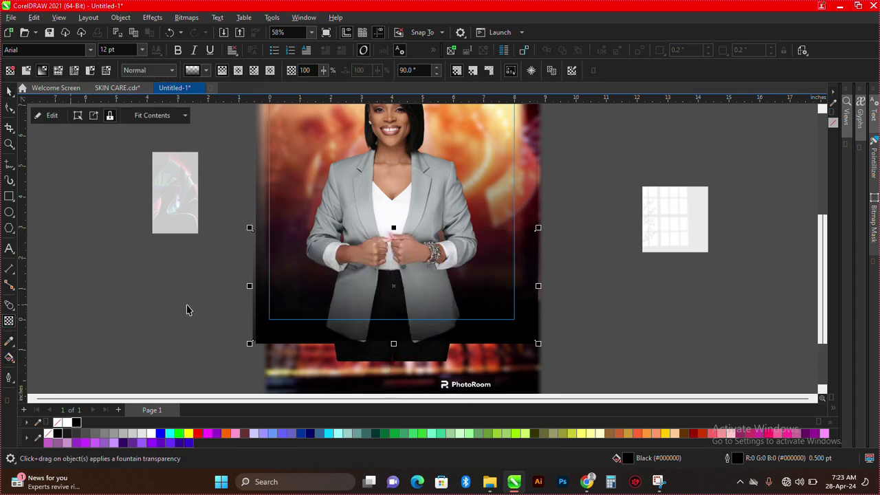
{"action": "left_click", "coordinate": [126, 310], "text": "ctrl"}
{"action": "scroll", "coordinate": [378, 295], "scroll_direction": "down", "scroll_amount": 6}
{"action": "key", "text": "space"}
{"action": "scroll", "coordinate": [415, 202], "scroll_direction": "up", "scroll_amount": 2}
{"action": "scroll", "coordinate": [359, 315], "scroll_direction": "up", "scroll_amount": 1}
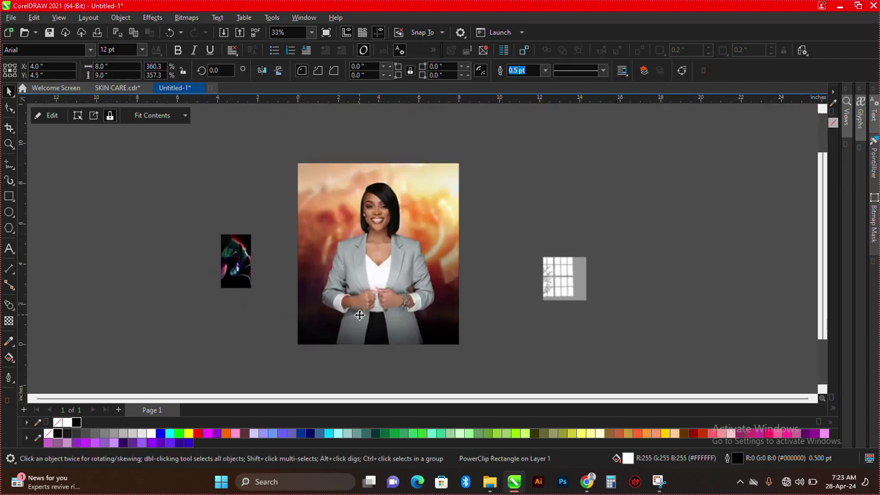
Enlarge the clipped black gradient rectangle to about 10.7 by 4.1 inches and shift it slightly upward over the flyer's lower part.
{"action": "left_click", "coordinate": [444, 269], "text": "ctrl"}
{"action": "left_click_drag", "start_coordinate": [476, 286], "coordinate": [497, 270]}
{"action": "scroll", "coordinate": [405, 331], "scroll_direction": "up", "scroll_amount": 1}
{"action": "left_click_drag", "start_coordinate": [405, 331], "coordinate": [406, 316]}
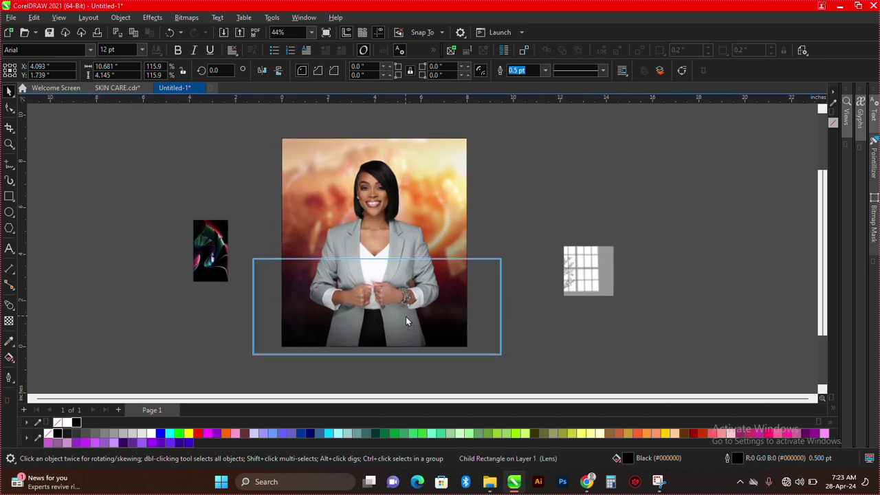
{"action": "left_click", "coordinate": [519, 321]}
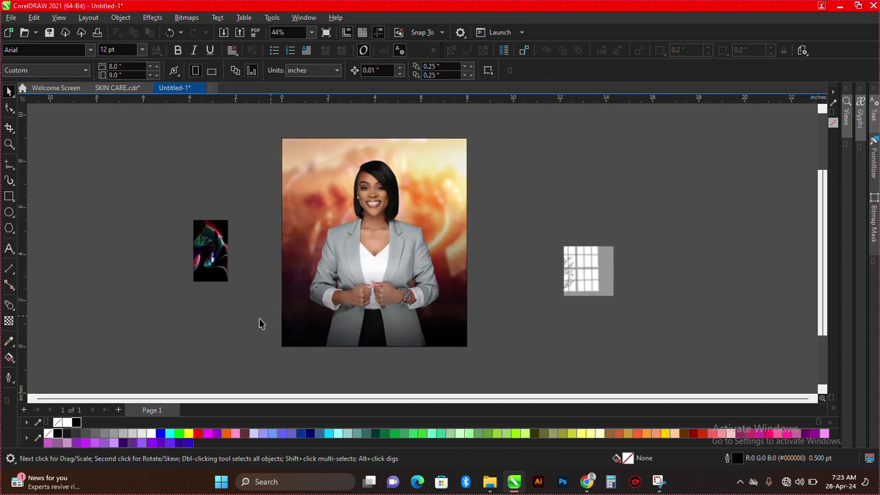
Enlarge the abstract wave image beside the flyer to about 5.2 by 9.2 inches.
{"action": "left_click", "coordinate": [221, 258]}
{"action": "scroll", "coordinate": [227, 269], "scroll_direction": "down", "scroll_amount": 1}
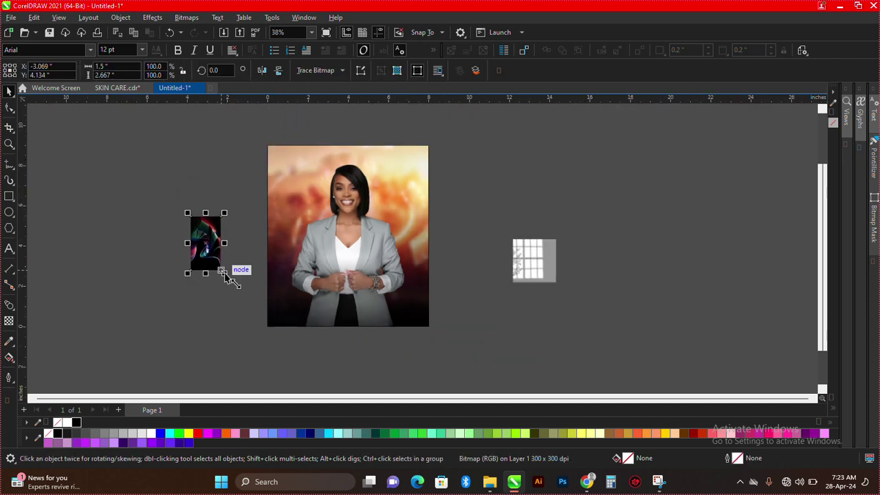
{"action": "left_click_drag", "start_coordinate": [225, 275], "coordinate": [281, 342]}
{"action": "scroll", "coordinate": [226, 282], "scroll_direction": "up", "scroll_amount": 4}
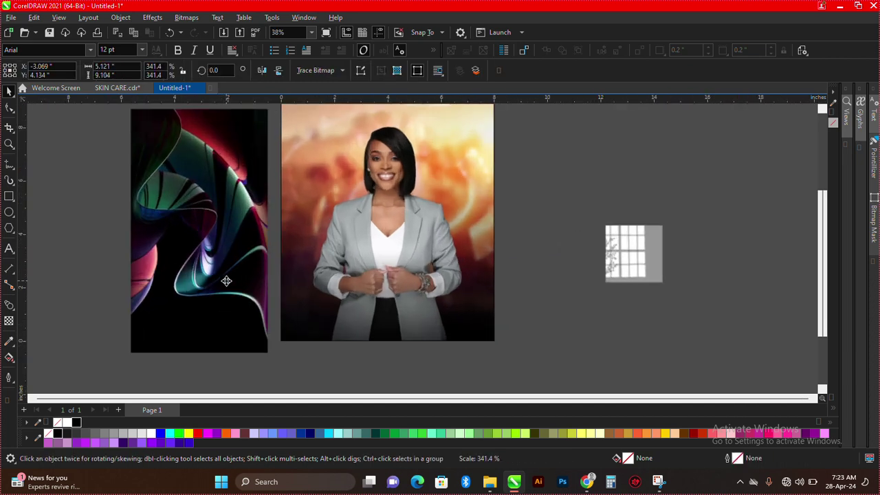
{"action": "scroll", "coordinate": [219, 235], "scroll_direction": "down", "scroll_amount": 1}
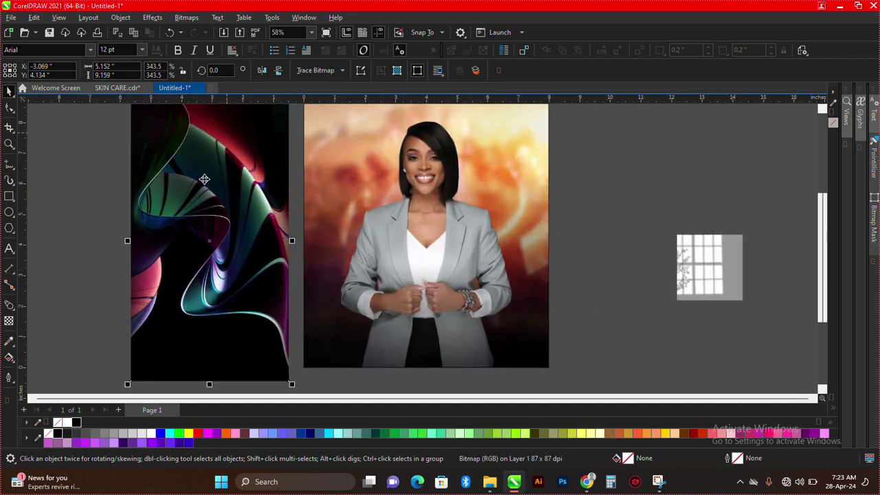
{"action": "scroll", "coordinate": [204, 179], "scroll_direction": "up", "scroll_amount": 1}
{"action": "scroll", "coordinate": [194, 180], "scroll_direction": "down", "scroll_amount": 3}
Place the abstract wave image inside the flyer's PowerClip contents and enlarge it to about 9.3 by 14.3 inches, covering the frame.
{"action": "left_click_drag", "start_coordinate": [203, 188], "coordinate": [357, 194]}
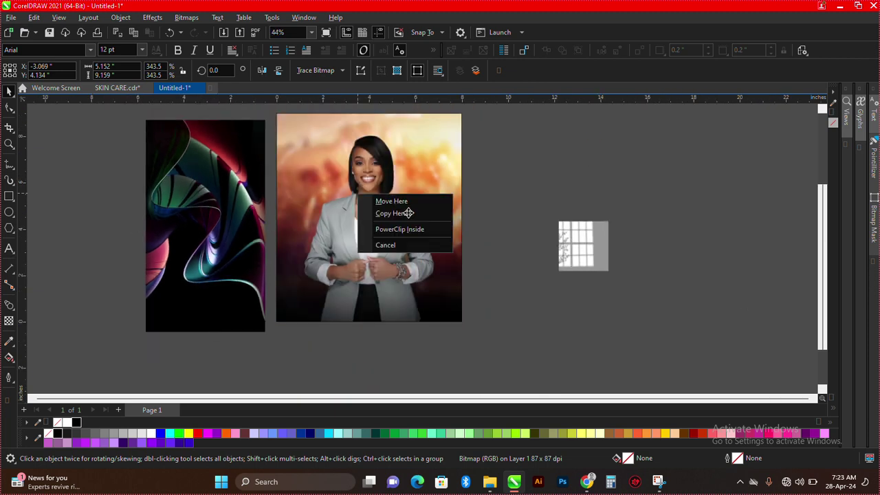
{"action": "left_click", "coordinate": [420, 230]}
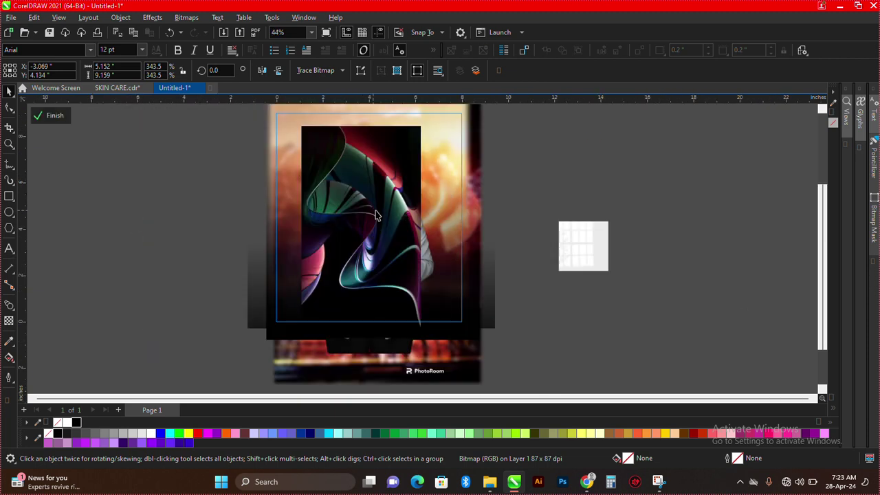
{"action": "left_click", "coordinate": [428, 318]}
{"action": "scroll", "coordinate": [428, 333], "scroll_direction": "down", "scroll_amount": 1}
{"action": "left_click_drag", "start_coordinate": [427, 336], "coordinate": [475, 380]}
{"action": "left_click_drag", "start_coordinate": [468, 253], "coordinate": [488, 252]}
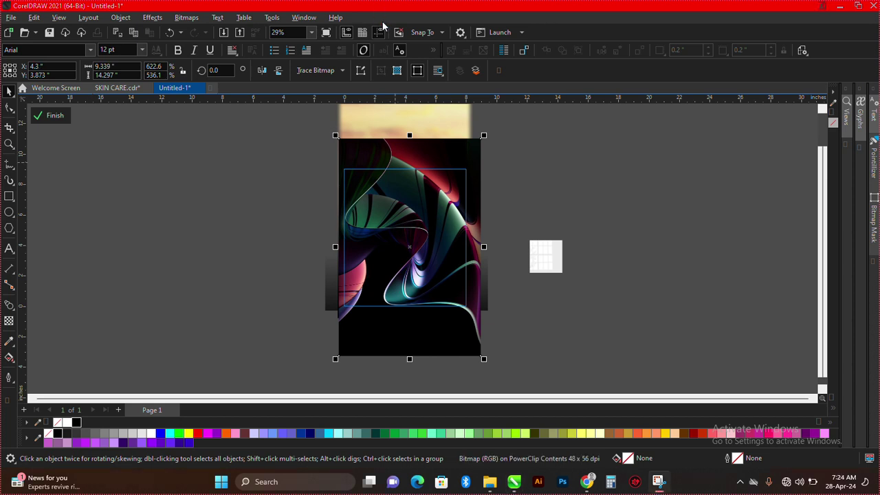
Set the transparency merge mode of the abstract wave image to Screen.
{"action": "scroll", "coordinate": [405, 300], "scroll_direction": "up", "scroll_amount": 2}
{"action": "scroll", "coordinate": [414, 183], "scroll_direction": "down", "scroll_amount": 1}
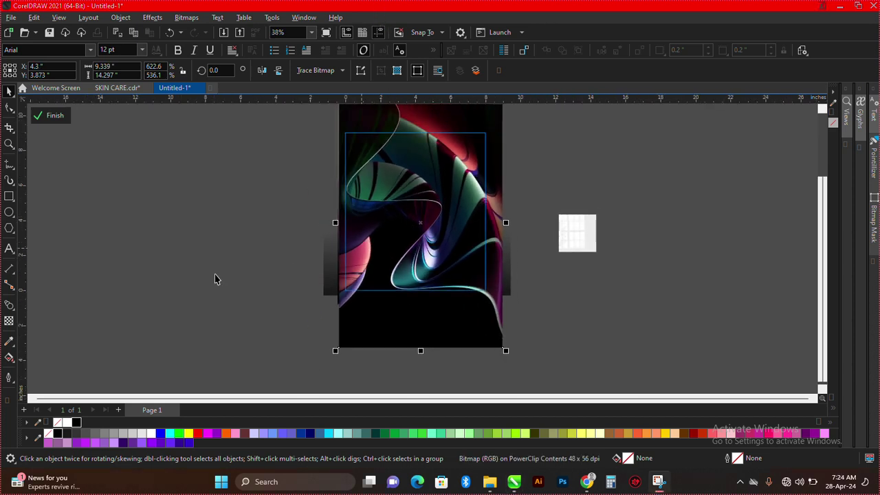
{"action": "left_click", "coordinate": [9, 320]}
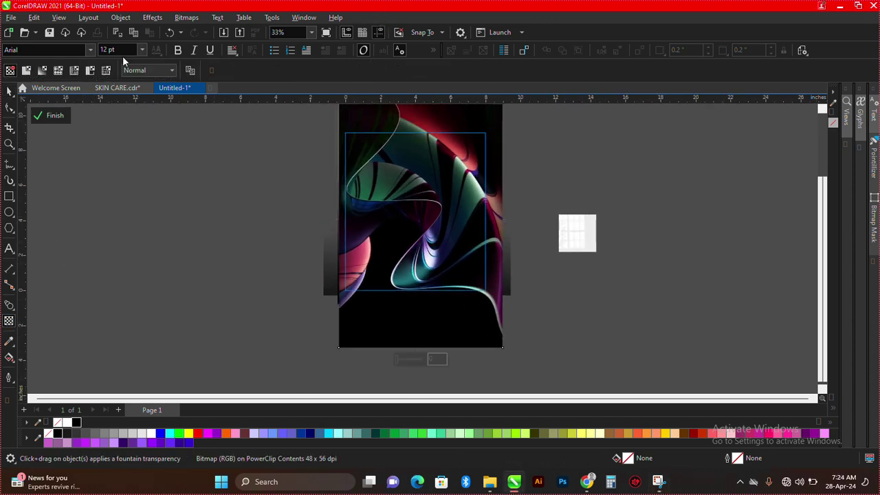
{"action": "left_click", "coordinate": [145, 69]}
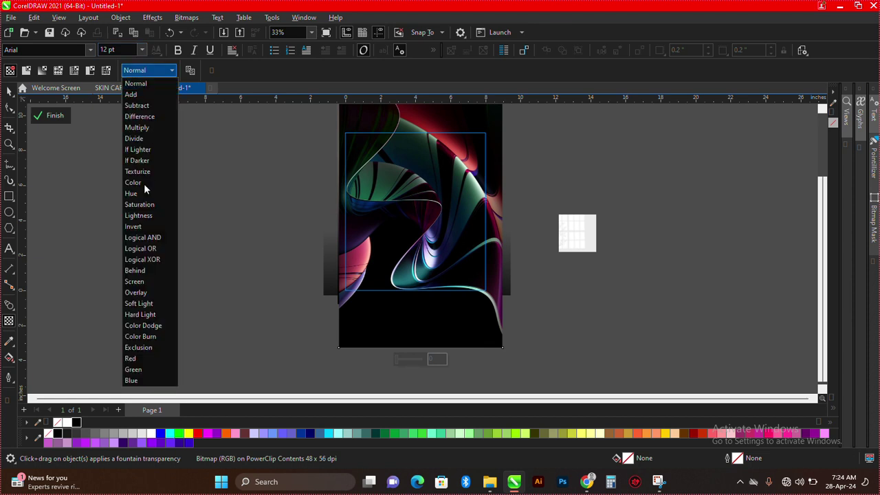
{"action": "left_click", "coordinate": [135, 282]}
{"action": "scroll", "coordinate": [475, 213], "scroll_direction": "up", "scroll_amount": 4}
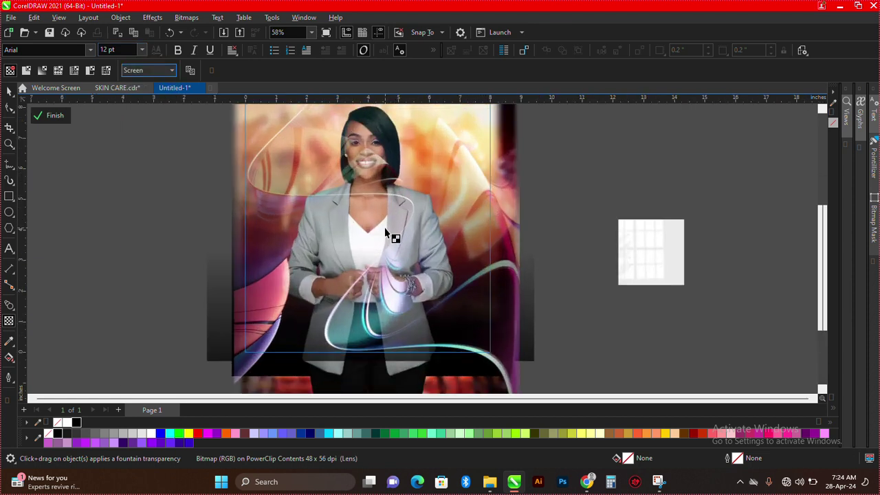
{"action": "scroll", "coordinate": [385, 233], "scroll_direction": "down", "scroll_amount": 2}
{"action": "left_click", "coordinate": [9, 92]}
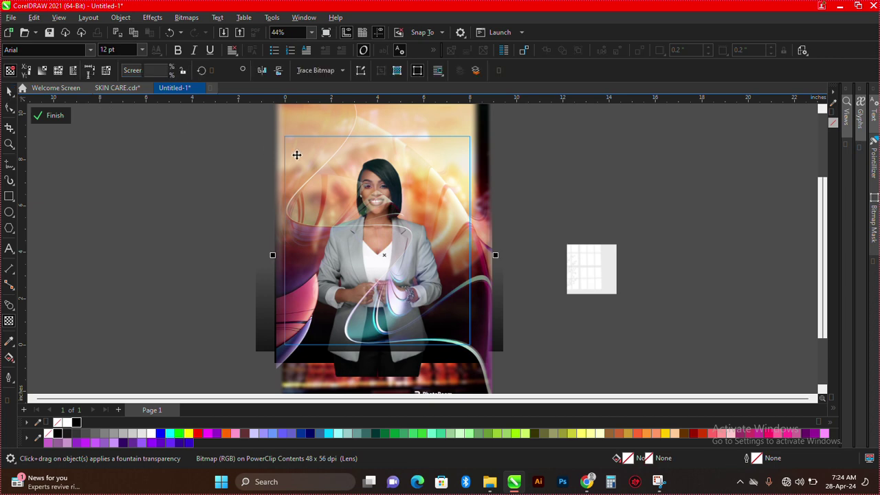
Open the Gaussian Blur effect for the abstract wave image.
{"action": "scroll", "coordinate": [413, 188], "scroll_direction": "up", "scroll_amount": 2}
{"action": "scroll", "coordinate": [430, 265], "scroll_direction": "up", "scroll_amount": 2}
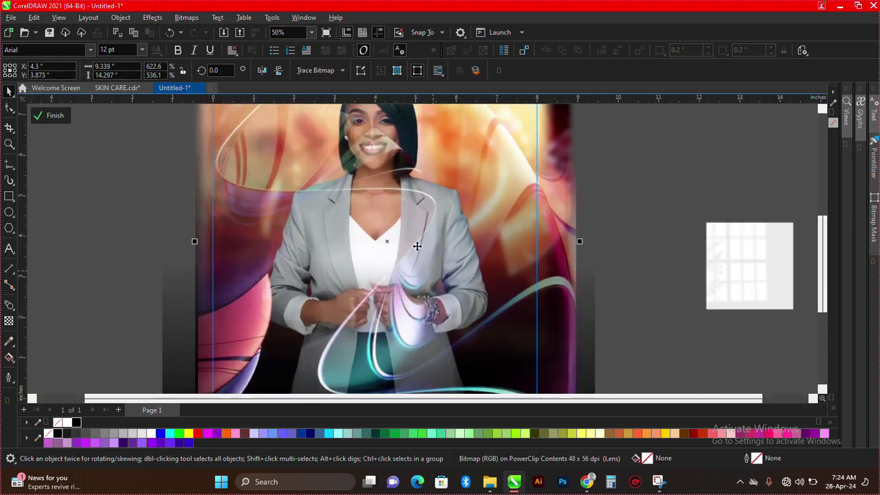
{"action": "left_click", "coordinate": [157, 20]}
{"action": "mouse_move", "coordinate": [181, 83]}
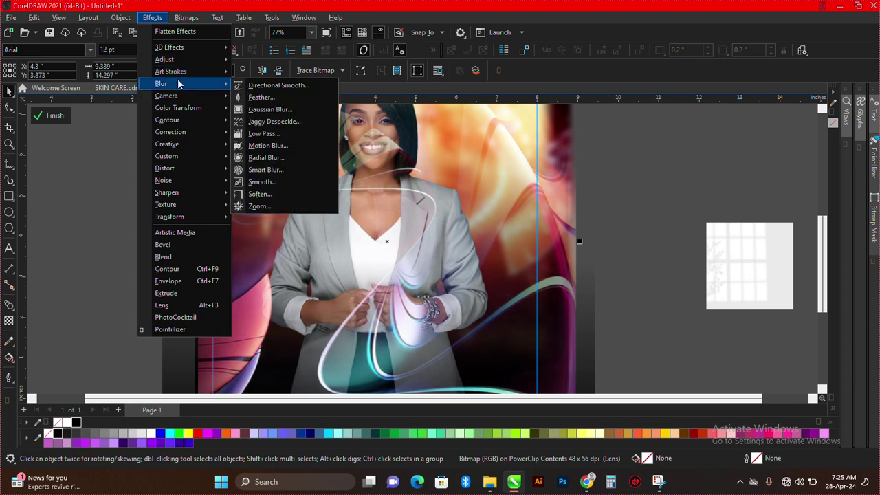
{"action": "left_click", "coordinate": [272, 109]}
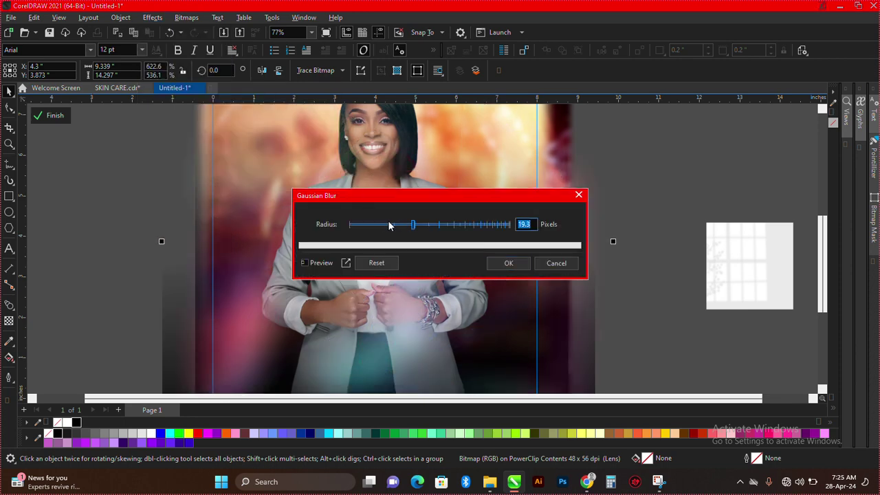
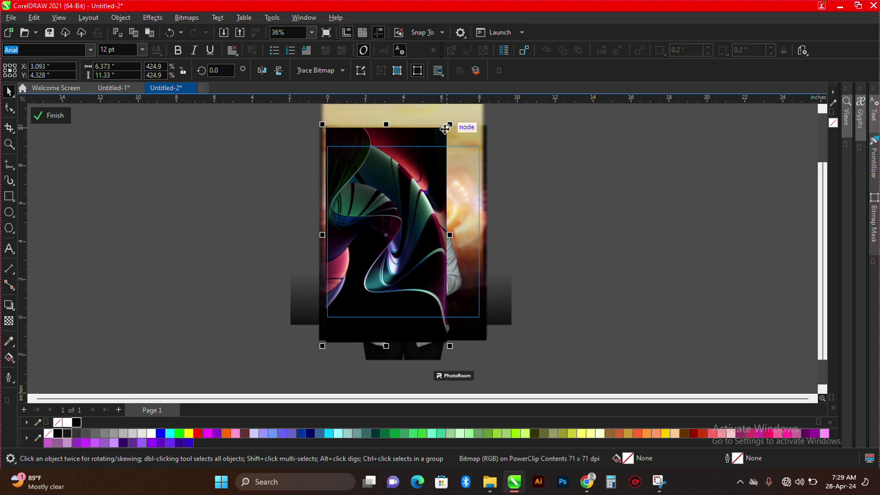
Enlarge the abstract wave image in the Untitled-2 flyer to about 8.4 by 14.8 inches, shift it over the frame, and finish editing.
{"action": "left_click_drag", "start_coordinate": [450, 124], "coordinate": [469, 109]}
{"action": "left_click_drag", "start_coordinate": [401, 198], "coordinate": [430, 189]}
{"action": "left_click", "coordinate": [212, 207], "text": "ctrl"}
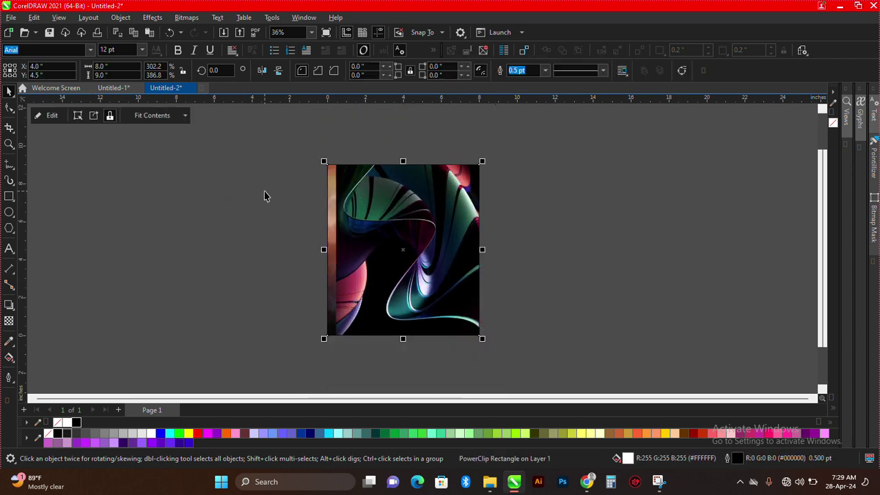
Save the drawing in the Documents folder as BIRTHDAY FLYER TUTORIAL in CDR format.
{"action": "key", "text": "ctrl+s"}
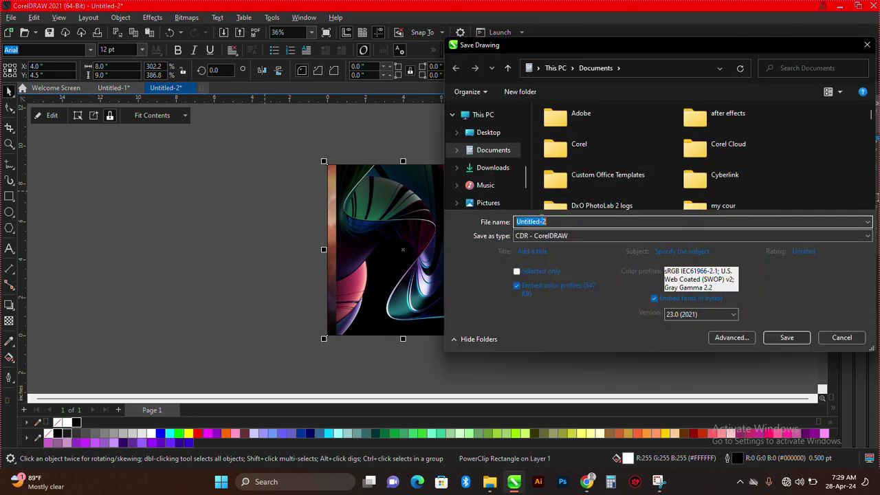
{"action": "type", "text": "BIRTHDA"}
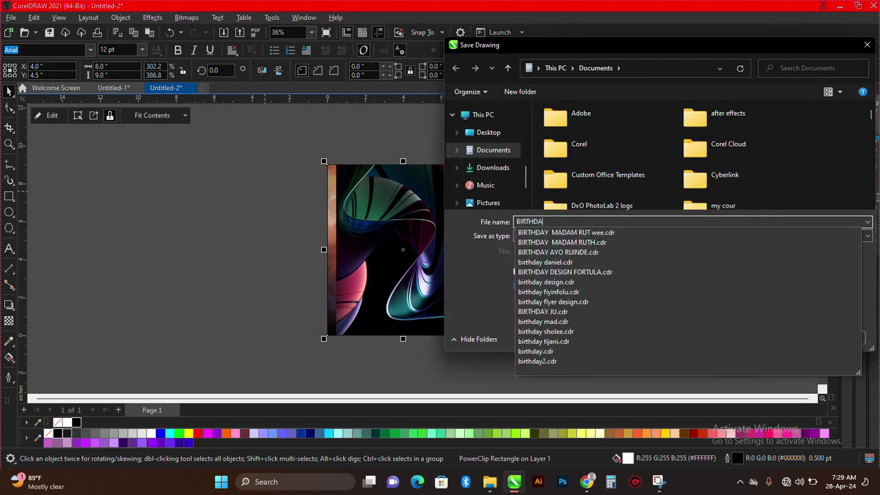
{"action": "type", "text": "Y FL"}
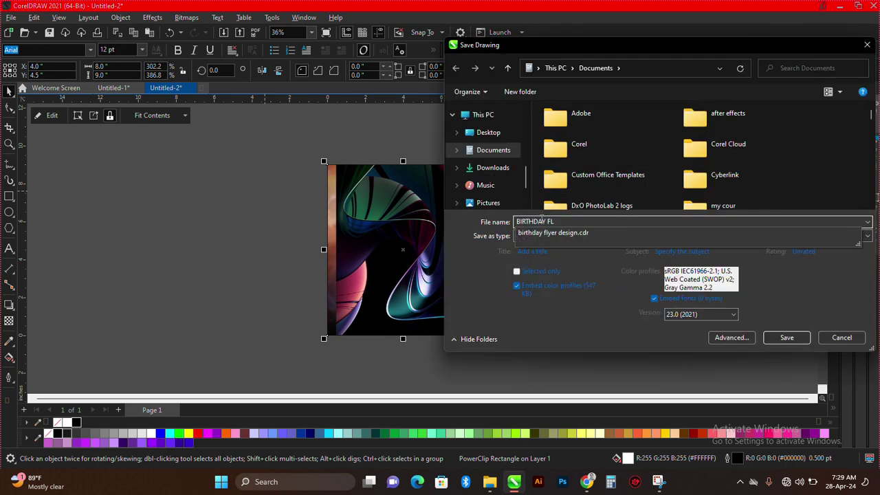
{"action": "type", "text": "YER TUTORIAL"}
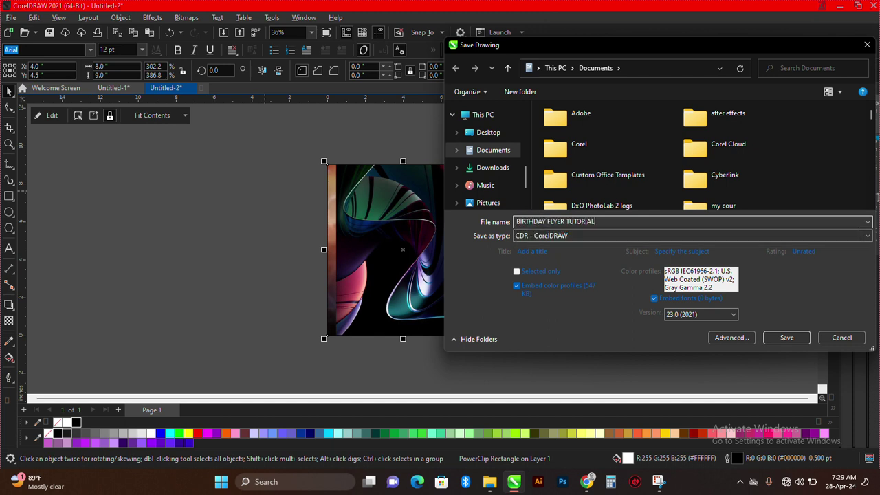
{"action": "key", "text": "Return"}
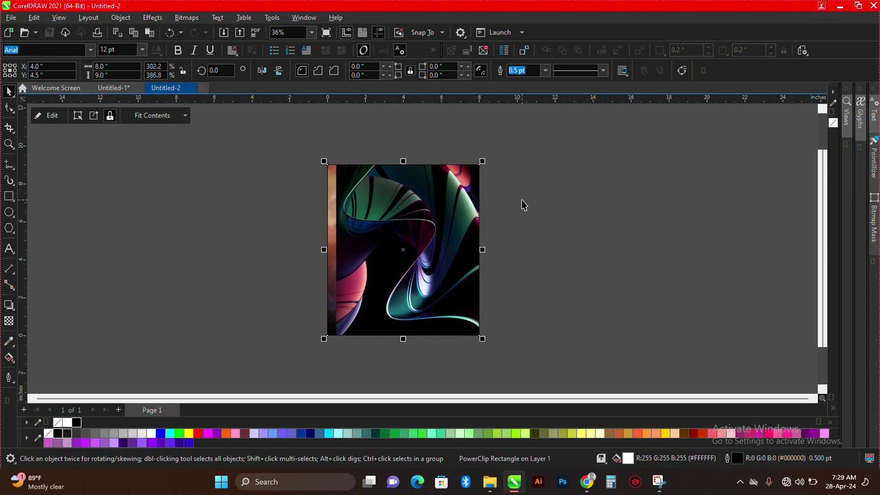
Reopen the flyer's PowerClip contents and set the abstract wave image's transparency merge mode to Screen.
{"action": "left_click", "coordinate": [523, 202]}
{"action": "double_click", "coordinate": [416, 221]}
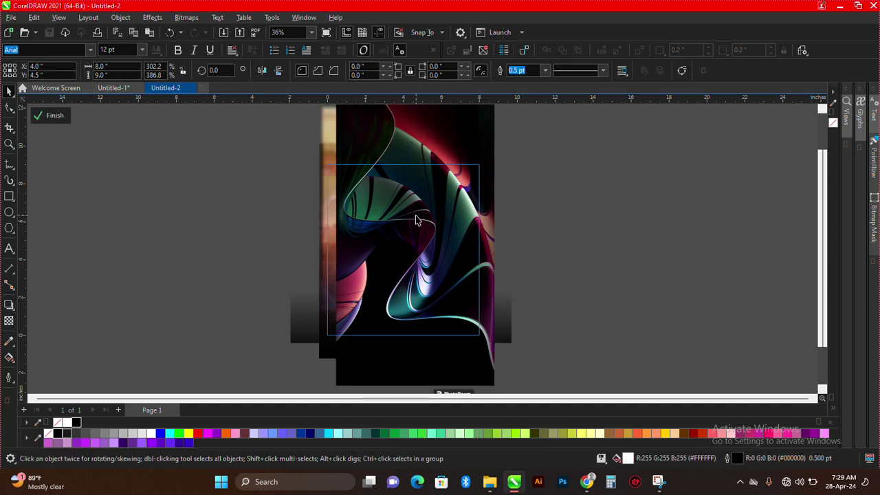
{"action": "left_click", "coordinate": [8, 321]}
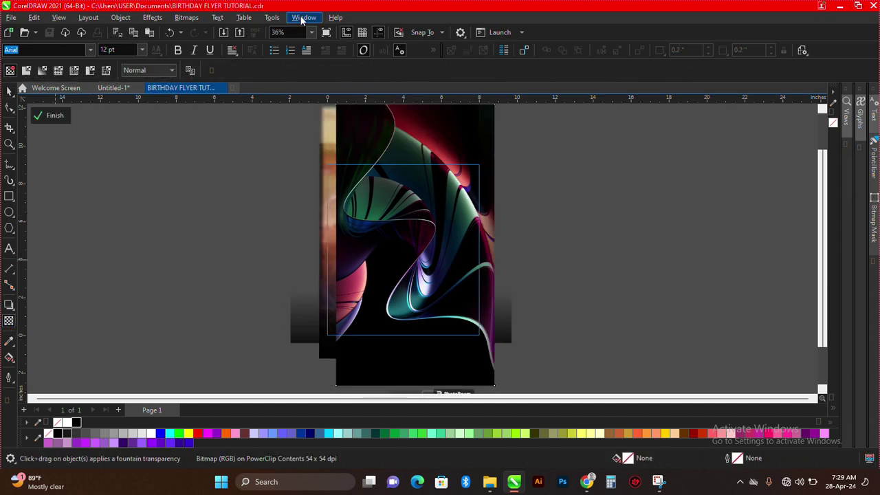
{"action": "left_click", "coordinate": [170, 72]}
{"action": "left_click", "coordinate": [135, 282]}
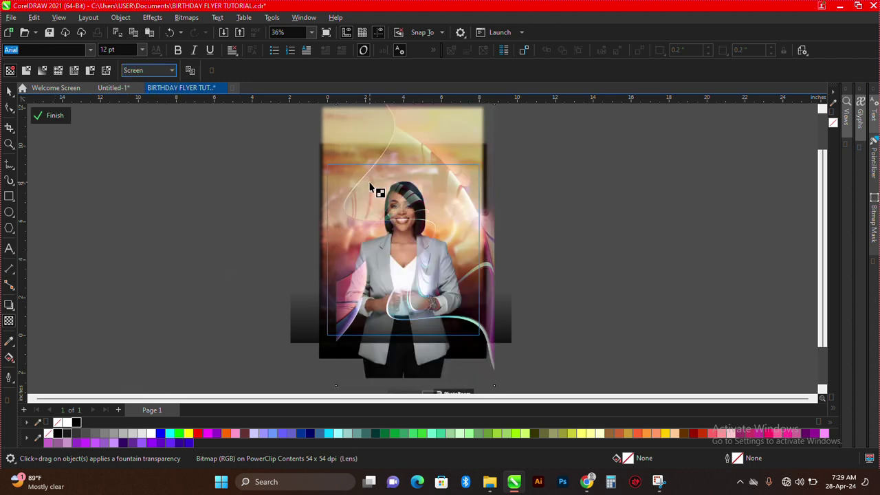
{"action": "scroll", "coordinate": [90, 147], "scroll_direction": "down", "scroll_amount": 1}
{"action": "left_click", "coordinate": [8, 91]}
Stretch the abstract wave image horizontally to about 9.6 inches wide so it spans the page frame.
{"action": "scroll", "coordinate": [313, 186], "scroll_direction": "up", "scroll_amount": 2}
{"action": "left_click", "coordinate": [424, 188]}
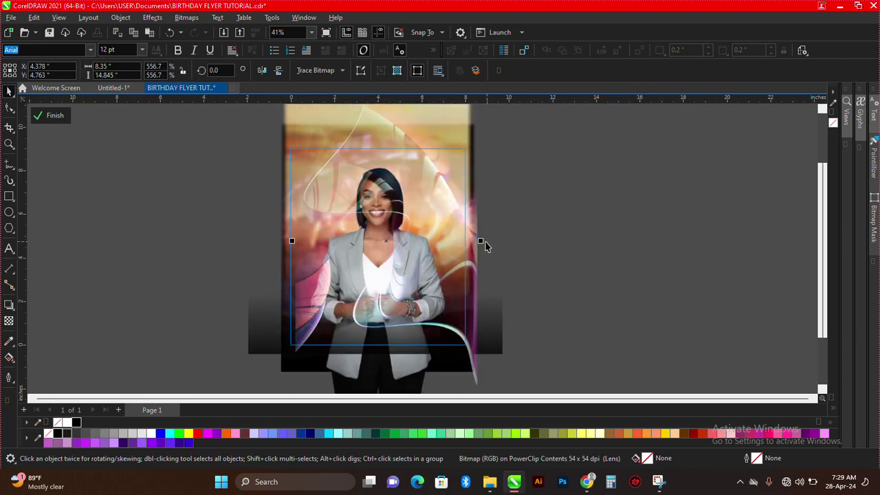
{"action": "left_click_drag", "start_coordinate": [480, 244], "coordinate": [494, 240]}
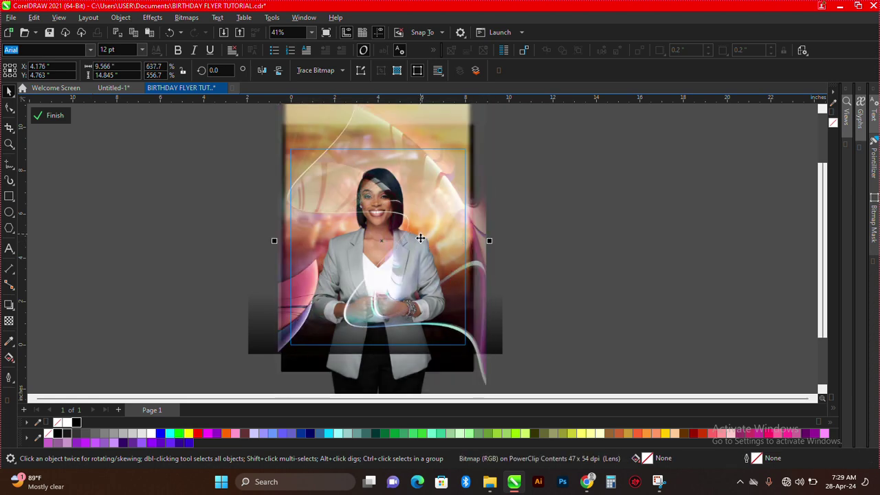
Apply a Gaussian Blur with a radius of 2.7 pixels to the abstract wave image.
{"action": "scroll", "coordinate": [421, 231], "scroll_direction": "up", "scroll_amount": 2}
{"action": "left_click", "coordinate": [180, 18]}
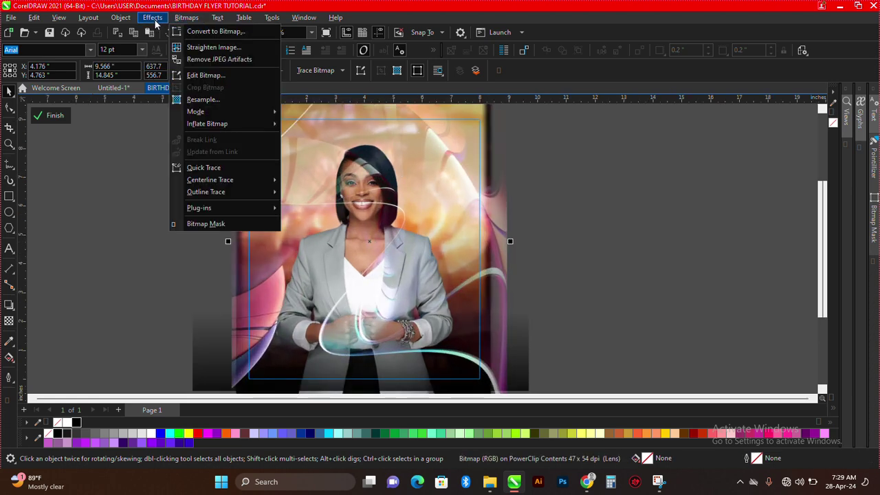
{"action": "mouse_move", "coordinate": [153, 17]}
{"action": "mouse_move", "coordinate": [163, 86]}
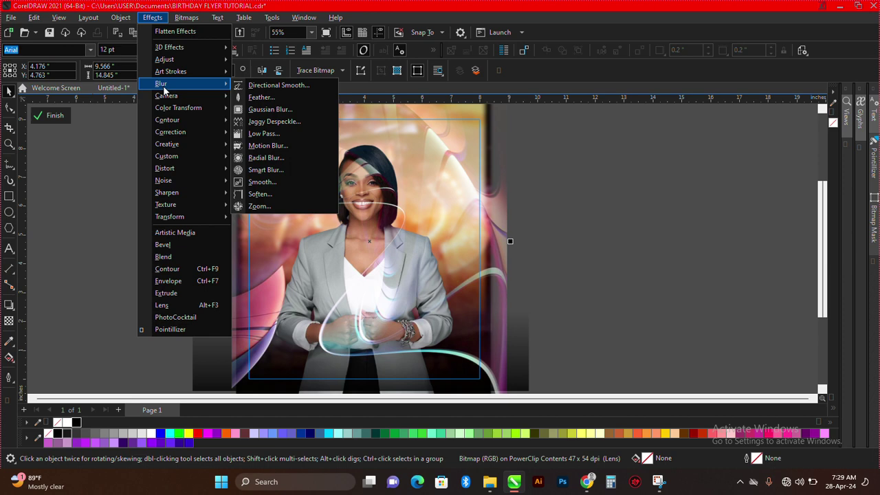
{"action": "left_click", "coordinate": [263, 110]}
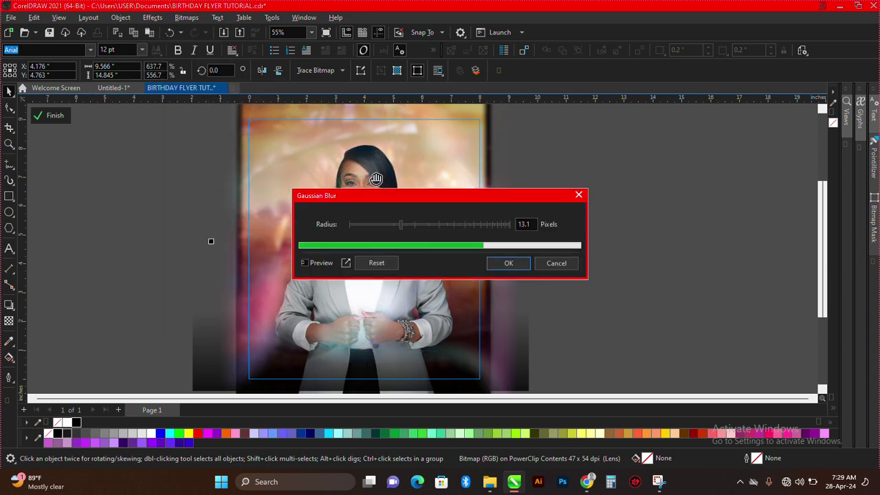
{"action": "left_click_drag", "start_coordinate": [371, 193], "coordinate": [500, 178]}
{"action": "left_click", "coordinate": [495, 209]}
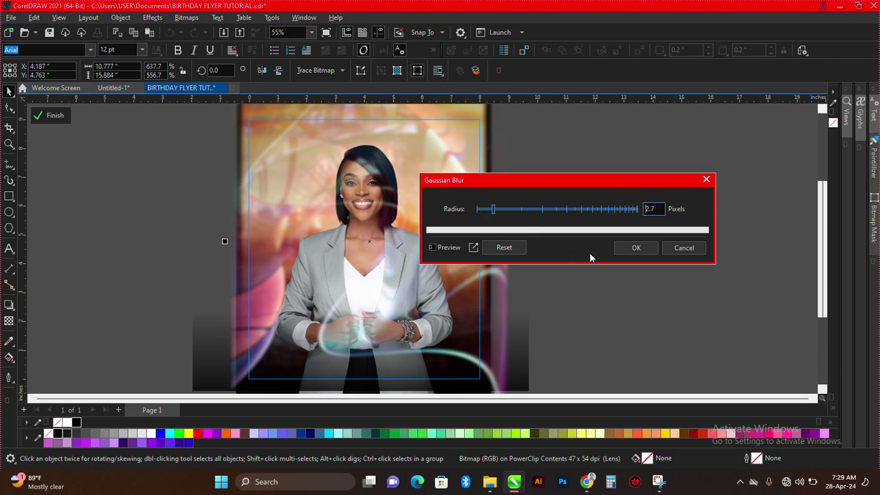
{"action": "left_click", "coordinate": [636, 247]}
Draw a loose outline about 2.8 by 3.2 inches around the woman's head with the Pen tool.
{"action": "scroll", "coordinate": [377, 206], "scroll_direction": "up", "scroll_amount": 2}
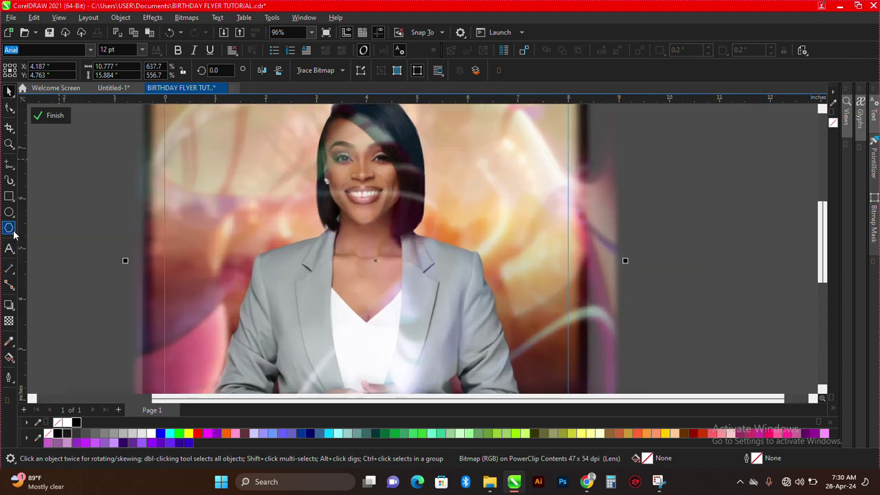
{"action": "left_click", "coordinate": [13, 172]}
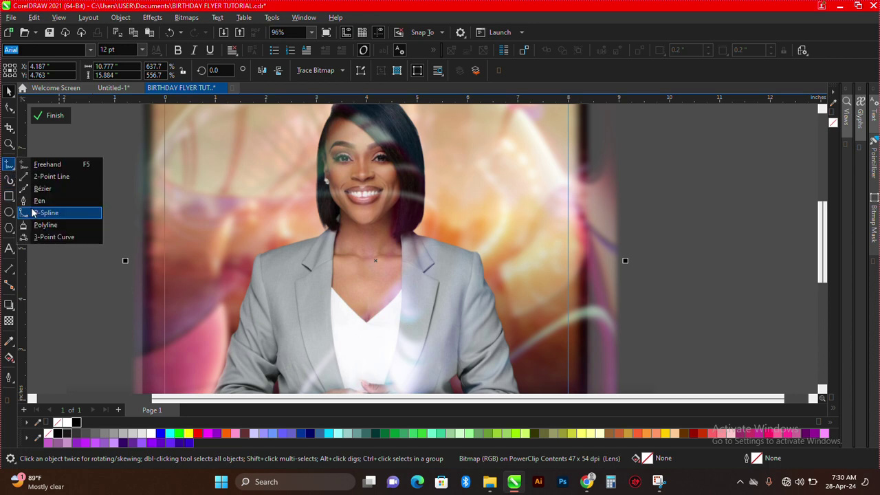
{"action": "left_click", "coordinate": [38, 199]}
{"action": "scroll", "coordinate": [371, 180], "scroll_direction": "down", "scroll_amount": 1}
{"action": "scroll", "coordinate": [381, 124], "scroll_direction": "up", "scroll_amount": 1}
{"action": "left_click", "coordinate": [374, 122]}
{"action": "left_click_drag", "start_coordinate": [402, 130], "coordinate": [406, 139]}
{"action": "left_click", "coordinate": [416, 186]}
{"action": "left_click_drag", "start_coordinate": [423, 223], "coordinate": [418, 232]}
{"action": "left_click_drag", "start_coordinate": [373, 255], "coordinate": [302, 236]}
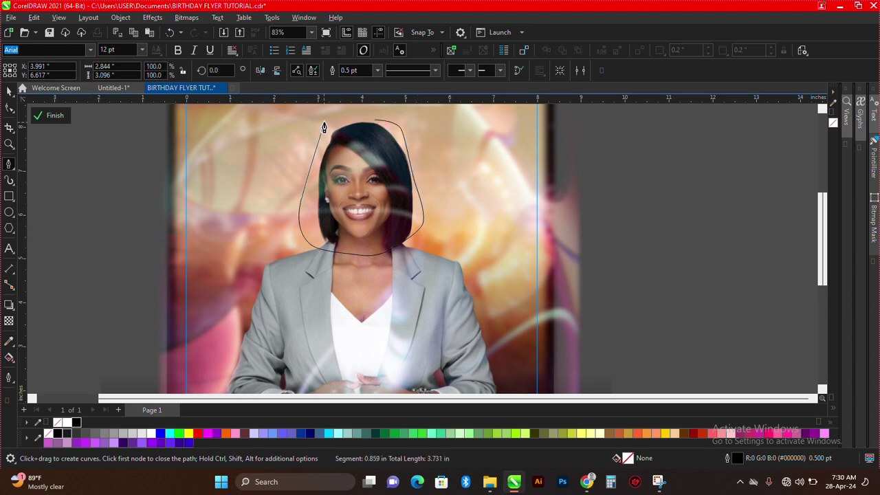
{"action": "left_click", "coordinate": [375, 122]}
Try to trim the blurred wave image with the unclosed outline around the woman's head, and revert the trim.
{"action": "key", "text": "space"}
{"action": "left_click", "coordinate": [446, 142], "text": "shift"}
{"action": "left_click", "coordinate": [338, 71]}
{"action": "scroll", "coordinate": [355, 160], "scroll_direction": "down", "scroll_amount": 3}
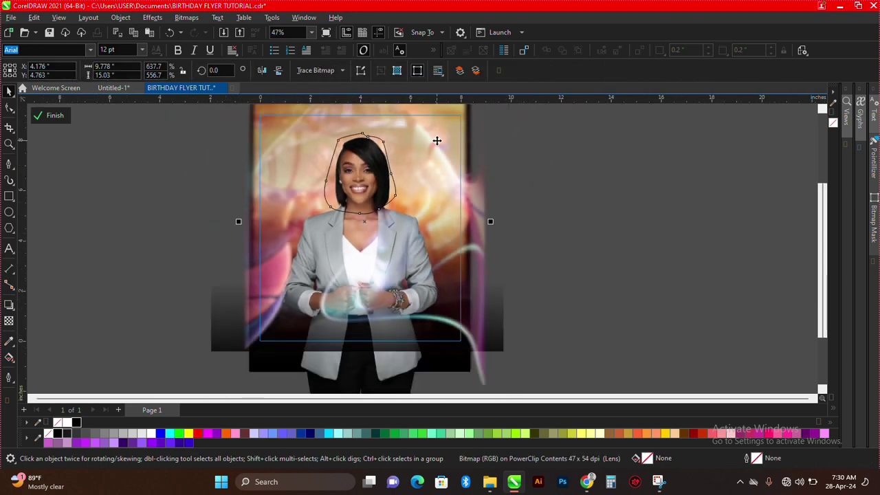
{"action": "scroll", "coordinate": [362, 131], "scroll_direction": "up", "scroll_amount": 1}
{"action": "left_click", "coordinate": [360, 132], "text": "shift"}
{"action": "left_click", "coordinate": [680, 128]}
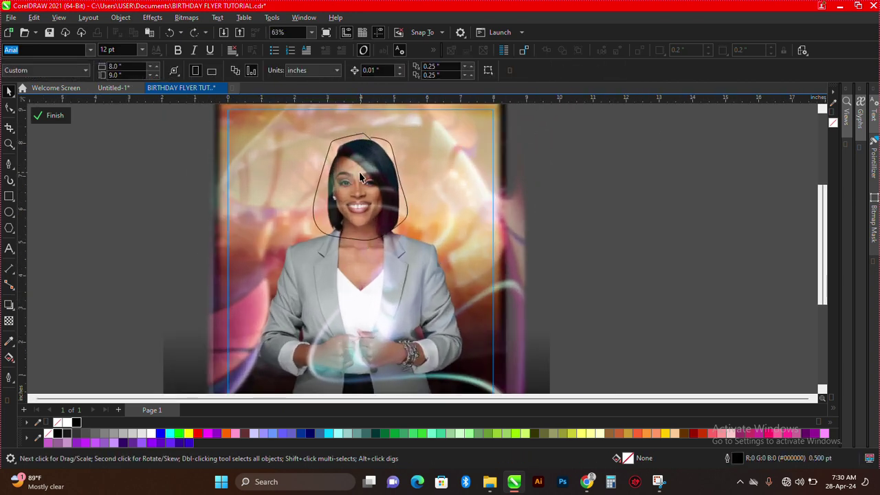
Close the gap at the top of the head outline by joining its two end nodes with the Pen tool.
{"action": "scroll", "coordinate": [360, 165], "scroll_direction": "up", "scroll_amount": 2}
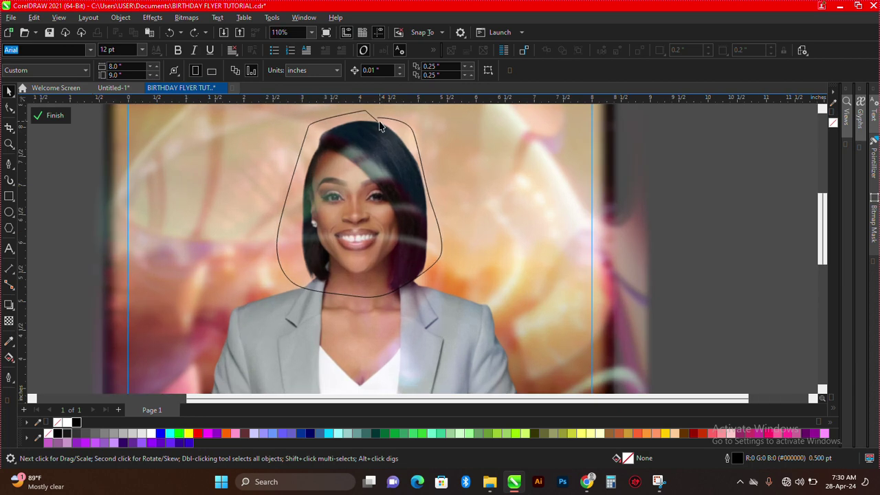
{"action": "left_click", "coordinate": [379, 126]}
{"action": "left_click", "coordinate": [410, 130]}
{"action": "scroll", "coordinate": [369, 118], "scroll_direction": "up", "scroll_amount": 2}
{"action": "key", "text": "space"}
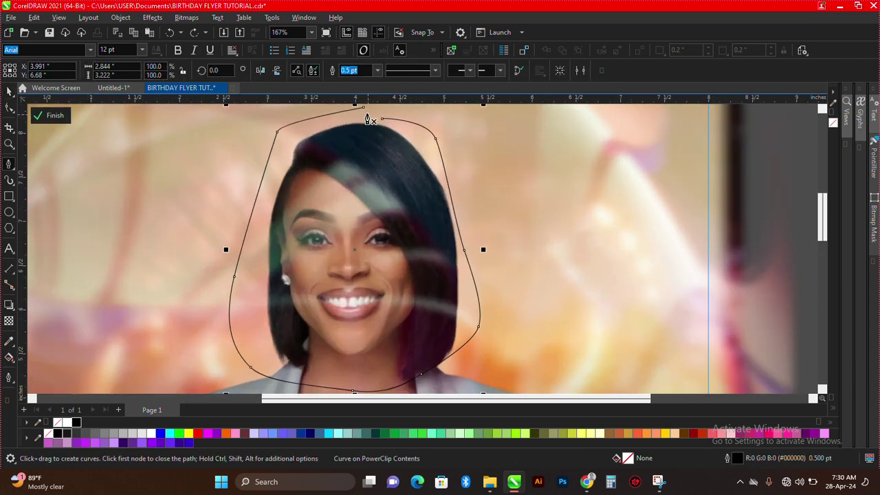
{"action": "left_click", "coordinate": [363, 108]}
{"action": "left_click", "coordinate": [383, 119]}
{"action": "scroll", "coordinate": [389, 146], "scroll_direction": "down", "scroll_amount": 2}
{"action": "key", "text": "space"}
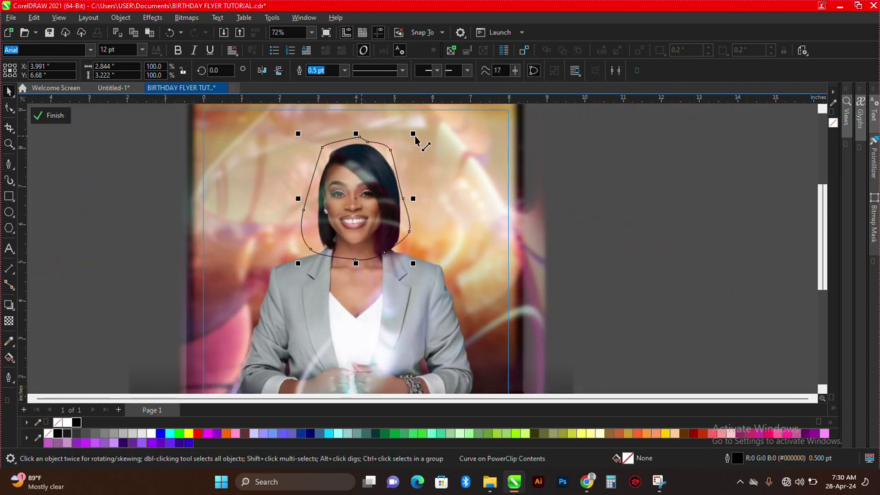
Trim the blurred wave image with the closed head outline, and delete the outline.
{"action": "scroll", "coordinate": [412, 193], "scroll_direction": "up", "scroll_amount": 1}
{"action": "left_click", "coordinate": [451, 142], "text": "shift"}
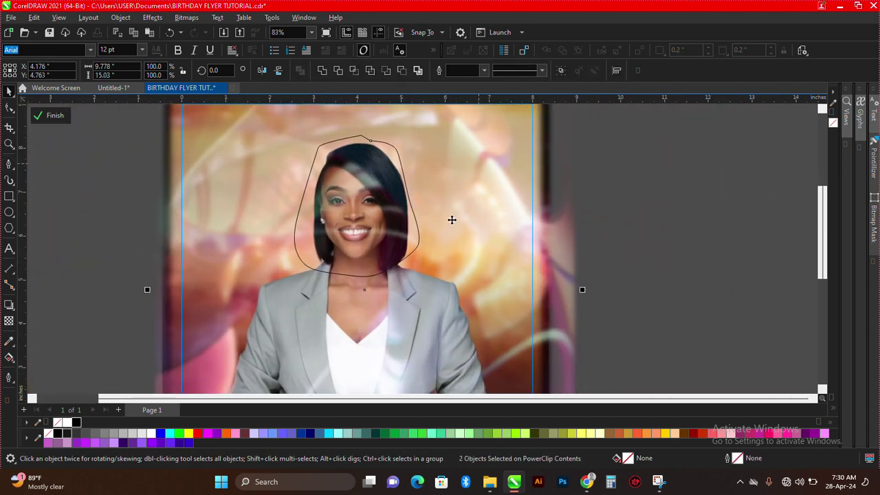
{"action": "left_click", "coordinate": [337, 70]}
{"action": "scroll", "coordinate": [560, 142], "scroll_direction": "down", "scroll_amount": 2}
{"action": "left_click_drag", "start_coordinate": [623, 128], "coordinate": [324, 232]}
{"action": "key", "text": "Delete"}
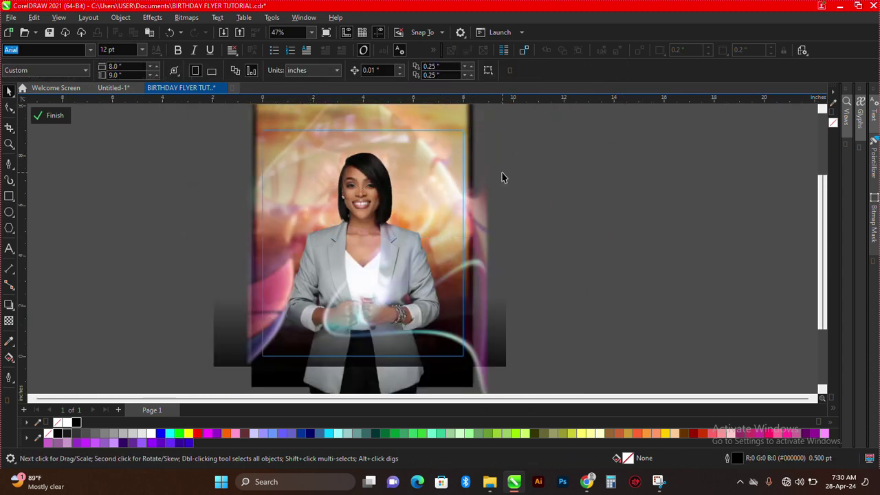
Examine the trimmed wave edge around the woman's hair, both in the finished flyer and inside the PowerClip contents.
{"action": "left_click", "coordinate": [422, 197]}
{"action": "scroll", "coordinate": [361, 151], "scroll_direction": "up", "scroll_amount": 6}
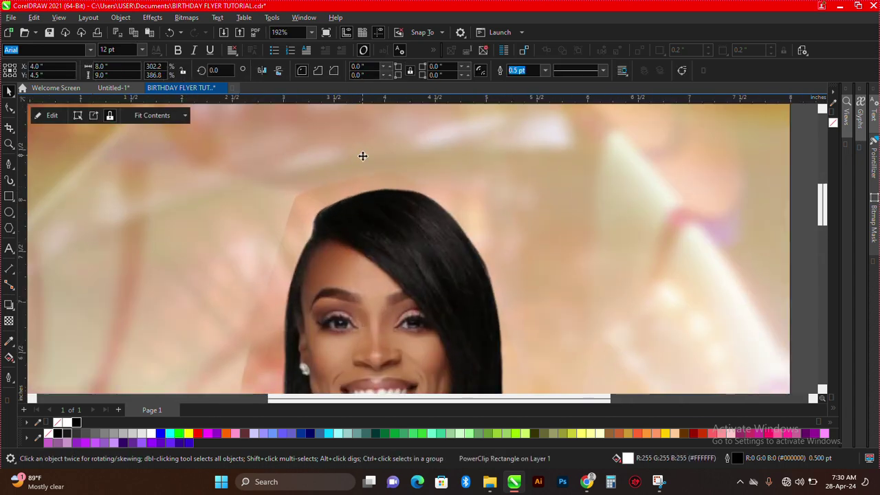
{"action": "scroll", "coordinate": [363, 156], "scroll_direction": "down", "scroll_amount": 4}
{"action": "scroll", "coordinate": [368, 176], "scroll_direction": "up", "scroll_amount": 5}
{"action": "scroll", "coordinate": [367, 177], "scroll_direction": "down", "scroll_amount": 3}
{"action": "double_click", "coordinate": [432, 162]}
{"action": "scroll", "coordinate": [432, 162], "scroll_direction": "up", "scroll_amount": 7}
{"action": "key", "text": "Escape"}
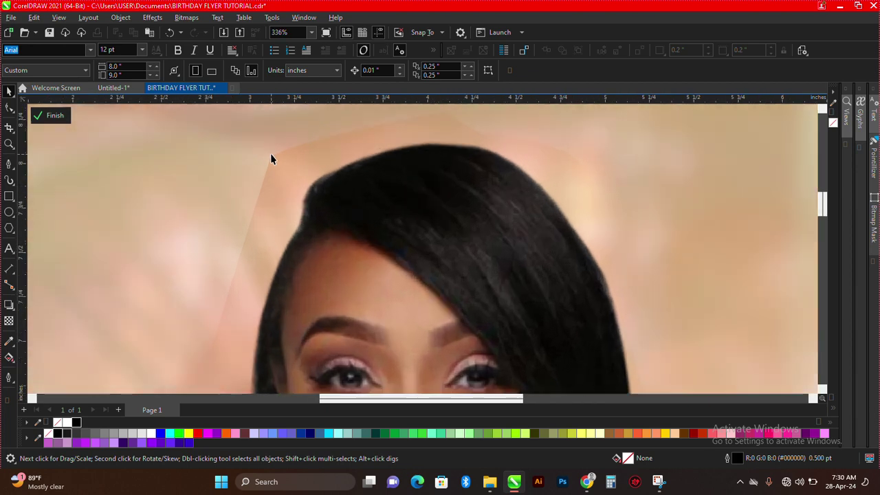
{"action": "scroll", "coordinate": [273, 148], "scroll_direction": "down", "scroll_amount": 9}
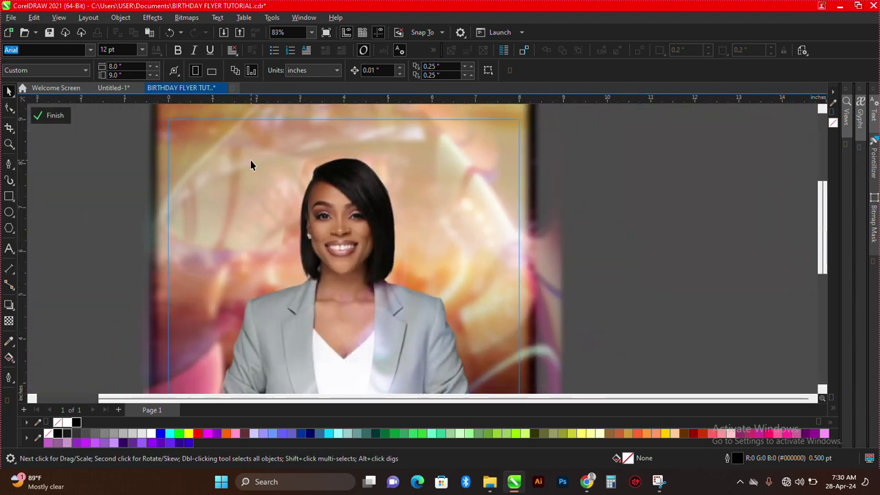
Try a Feather effect with a width of 51 in Curved mode on the trimmed wave image.
{"action": "left_click", "coordinate": [250, 165]}
{"action": "left_click", "coordinate": [153, 18]}
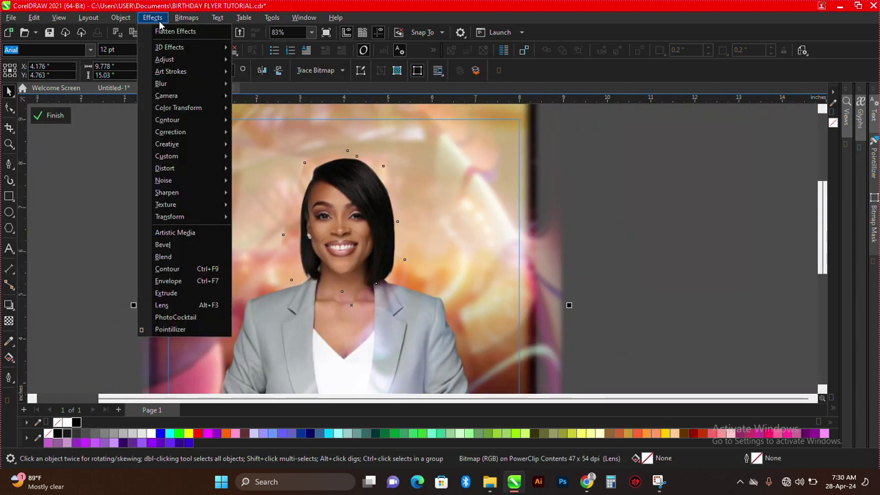
{"action": "mouse_move", "coordinate": [215, 88]}
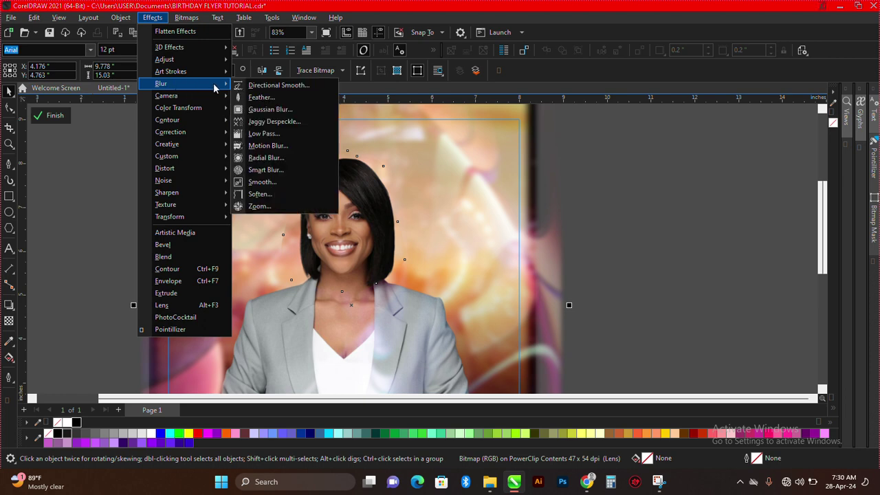
{"action": "left_click", "coordinate": [262, 97]}
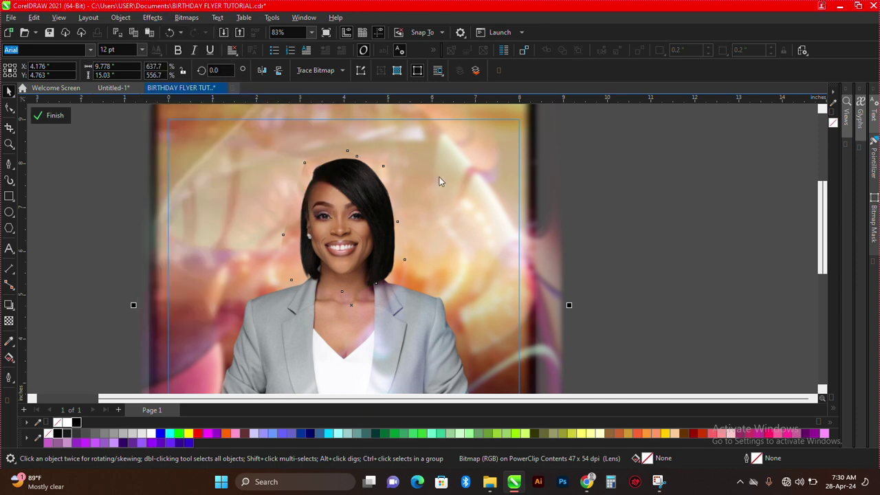
{"action": "left_click_drag", "start_coordinate": [330, 179], "coordinate": [376, 183]}
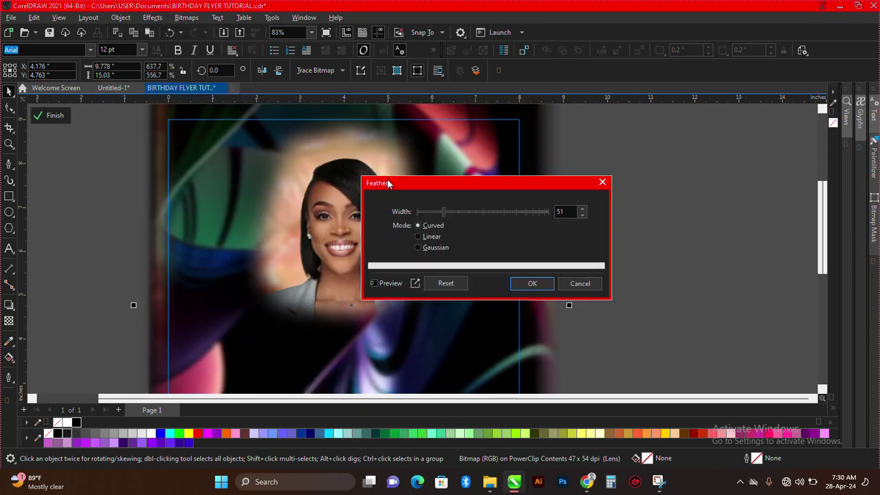
{"action": "left_click", "coordinate": [532, 284]}
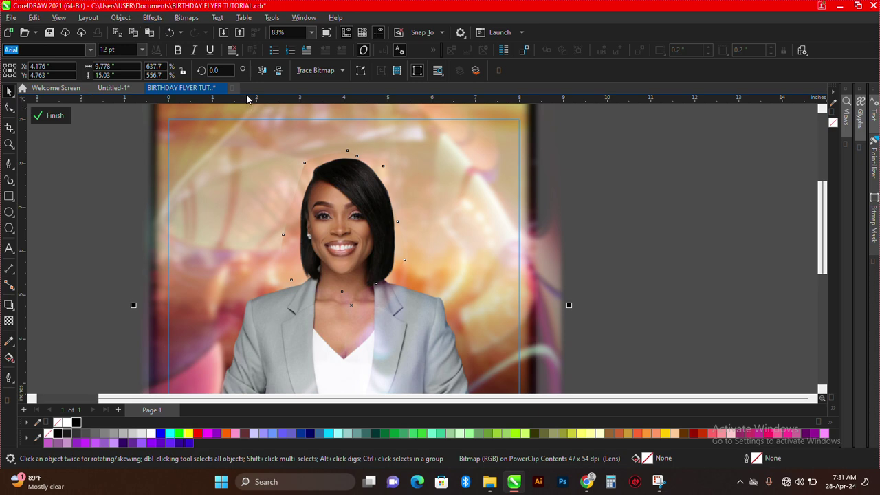
Undo the trim, head outline, Gaussian Blur and horizontal stretch of the abstract wave image.
{"action": "left_click", "coordinate": [346, 173]}
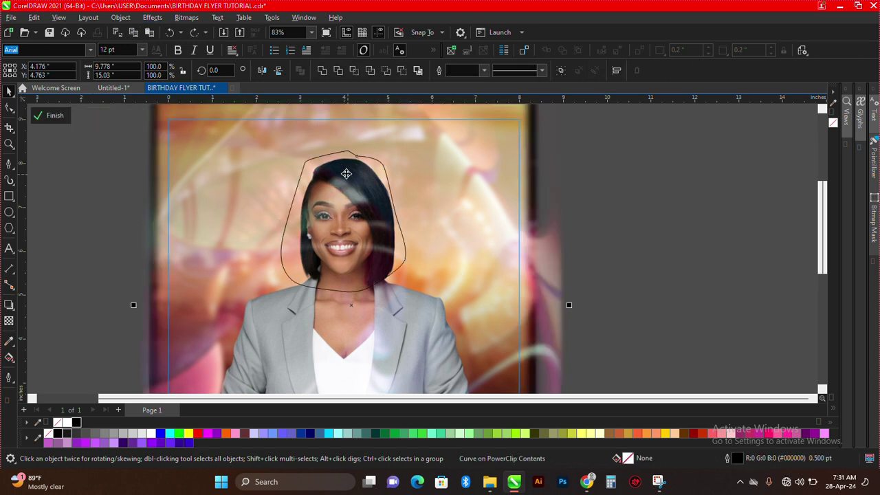
{"action": "key", "text": "ctrl+z"}
{"action": "key", "text": "ctrl+z"}
{"action": "key", "text": "ctrl+z"}
{"action": "key", "text": "ctrl+z"}
{"action": "key", "text": "ctrl+z"}
{"action": "key", "text": "ctrl+z"}
Shift the abstract wave image to about X 3.97, Y 4.84 inches, and outline the woman's head with the Pen tool.
{"action": "scroll", "coordinate": [354, 203], "scroll_direction": "up", "scroll_amount": 1}
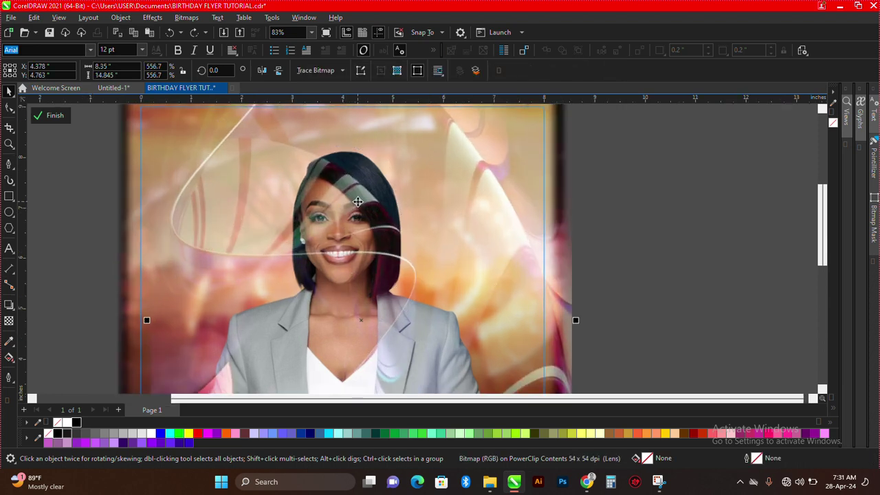
{"action": "left_click_drag", "start_coordinate": [358, 201], "coordinate": [337, 198]}
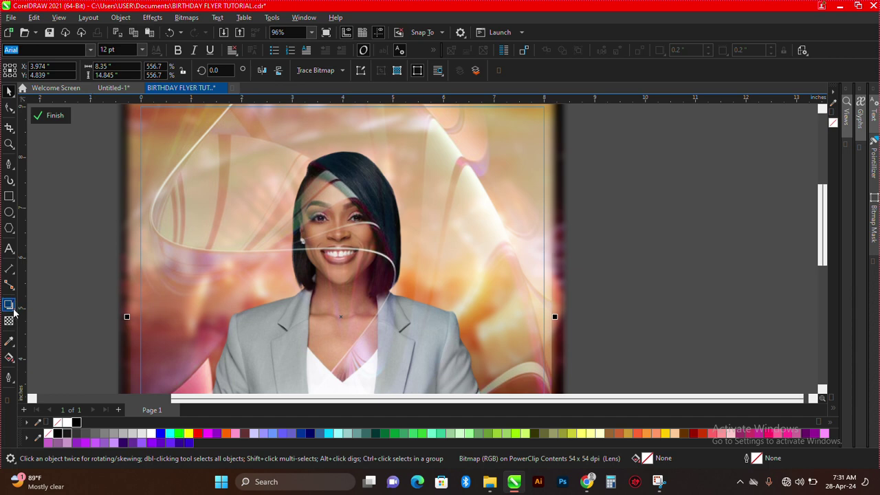
{"action": "left_click", "coordinate": [9, 163]}
{"action": "left_click", "coordinate": [318, 139]}
{"action": "left_click", "coordinate": [374, 139]}
{"action": "left_click_drag", "start_coordinate": [406, 194], "coordinate": [408, 203]}
{"action": "left_click_drag", "start_coordinate": [398, 290], "coordinate": [378, 295]}
{"action": "left_click", "coordinate": [356, 298]}
{"action": "left_click", "coordinate": [295, 301]}
{"action": "left_click", "coordinate": [282, 268]}
{"action": "left_click_drag", "start_coordinate": [283, 204], "coordinate": [292, 185]}
{"action": "left_click", "coordinate": [318, 140]}
Trim the unblurred wave image with the new head outline, and delete the outline.
{"action": "key", "text": "space"}
{"action": "left_click", "coordinate": [266, 140], "text": "shift"}
{"action": "left_click", "coordinate": [338, 70]}
{"action": "scroll", "coordinate": [619, 131], "scroll_direction": "down", "scroll_amount": 1}
{"action": "left_click", "coordinate": [637, 131]}
{"action": "left_click_drag", "start_coordinate": [637, 131], "coordinate": [303, 306]}
{"action": "key", "text": "Delete"}
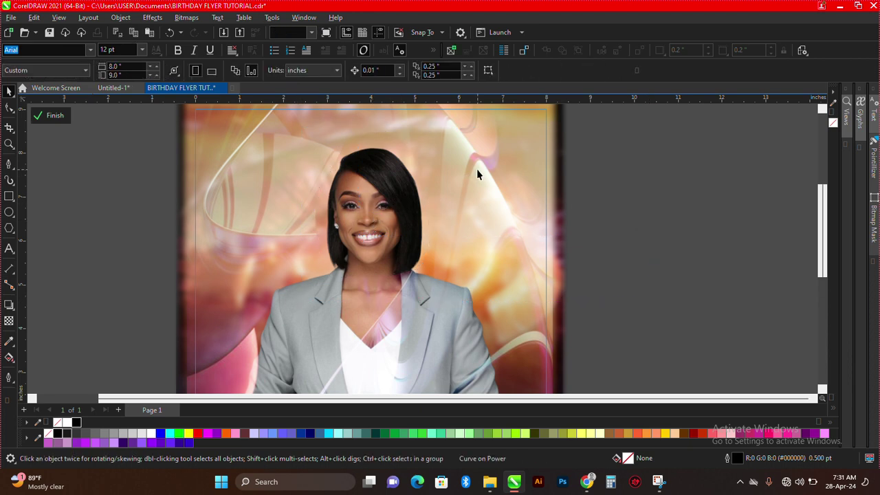
Try a Feather effect on the trimmed abstract wave image to soften its edge around the woman's head.
{"action": "left_click", "coordinate": [478, 174]}
{"action": "left_click", "coordinate": [180, 18]}
{"action": "left_click", "coordinate": [152, 18]}
{"action": "left_click", "coordinate": [152, 18]}
{"action": "mouse_move", "coordinate": [169, 85]}
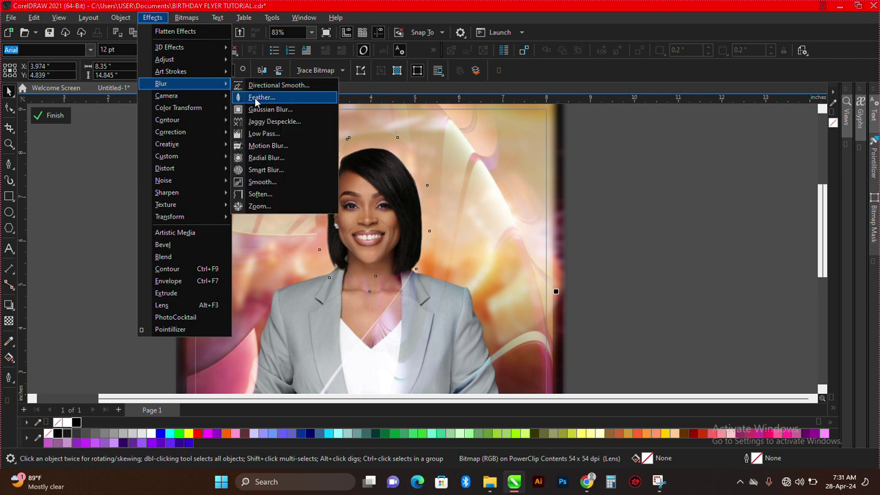
{"action": "left_click", "coordinate": [254, 96]}
{"action": "left_click_drag", "start_coordinate": [388, 190], "coordinate": [552, 156]}
{"action": "left_click", "coordinate": [537, 191]}
{"action": "left_click", "coordinate": [670, 229]}
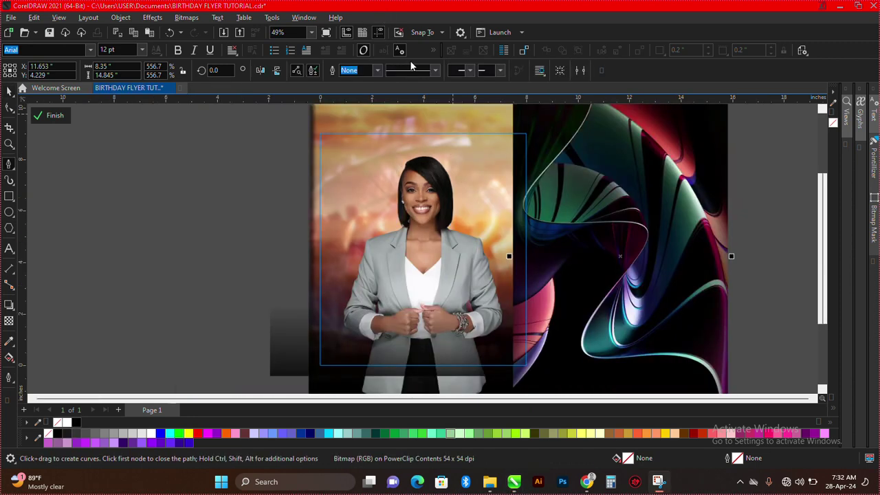
Draw a closed outline about 2.9 by 3.1 inches around the woman's head with the Pen tool.
{"action": "scroll", "coordinate": [508, 251], "scroll_direction": "up", "scroll_amount": 2}
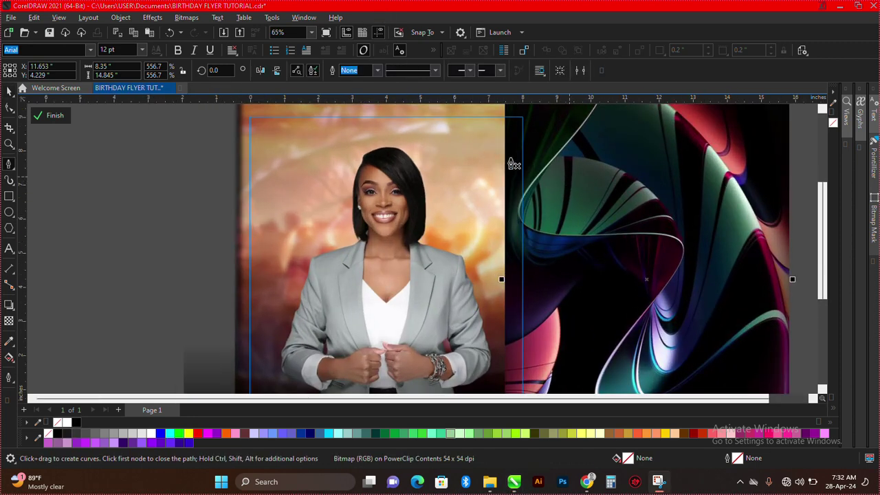
{"action": "left_click_drag", "start_coordinate": [385, 146], "coordinate": [367, 147]}
{"action": "left_click", "coordinate": [344, 176]}
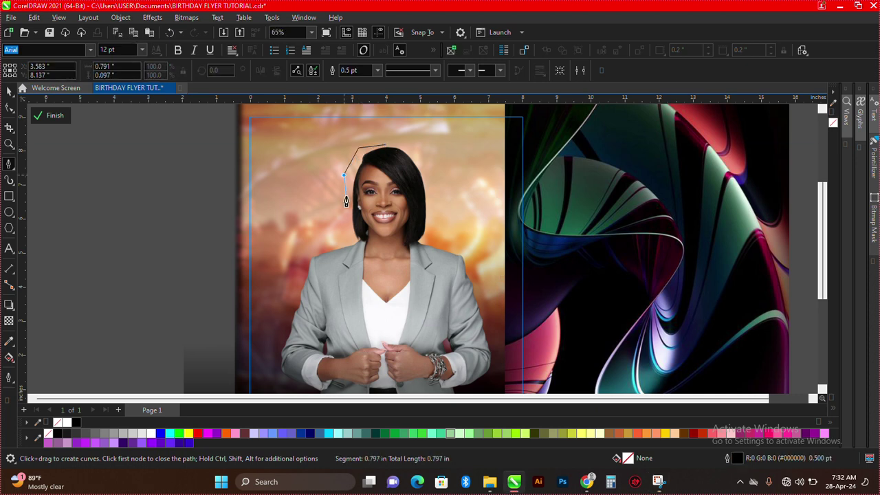
{"action": "left_click", "coordinate": [344, 209]}
{"action": "left_click", "coordinate": [339, 227]}
{"action": "left_click", "coordinate": [366, 243]}
{"action": "left_click", "coordinate": [417, 250]}
{"action": "left_click", "coordinate": [436, 224]}
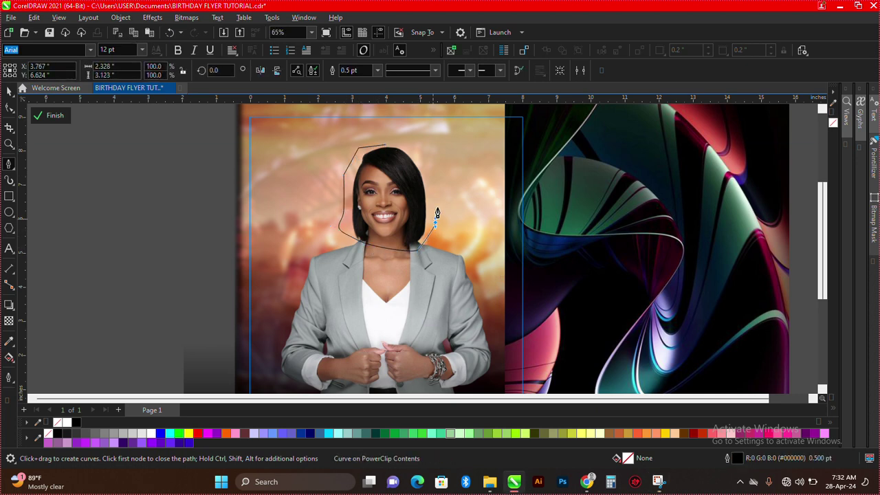
{"action": "left_click", "coordinate": [411, 156]}
{"action": "left_click", "coordinate": [386, 146]}
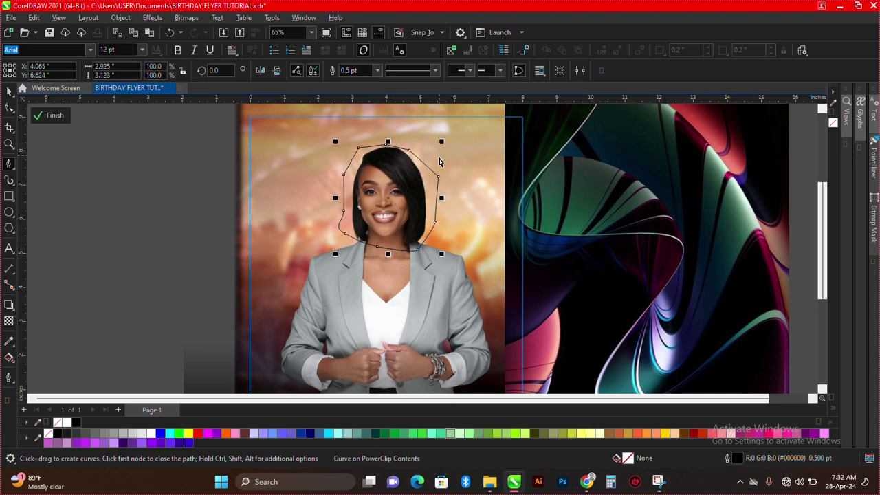
Move the abstract wave image back over the page frame, and select the outline around the woman's head.
{"action": "key", "text": "space"}
{"action": "scroll", "coordinate": [603, 179], "scroll_direction": "down", "scroll_amount": 2}
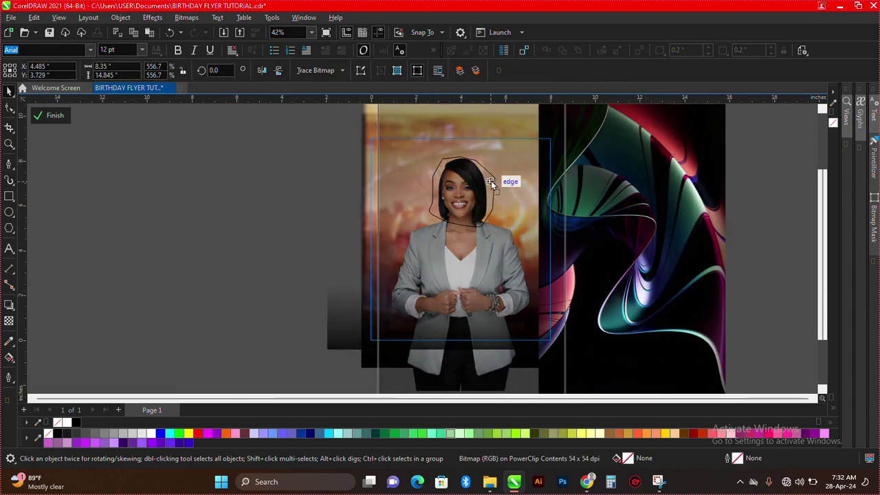
{"action": "left_click_drag", "start_coordinate": [481, 185], "coordinate": [481, 185]}
{"action": "left_click_drag", "start_coordinate": [560, 256], "coordinate": [578, 252]}
{"action": "left_click_drag", "start_coordinate": [654, 132], "coordinate": [443, 220]}
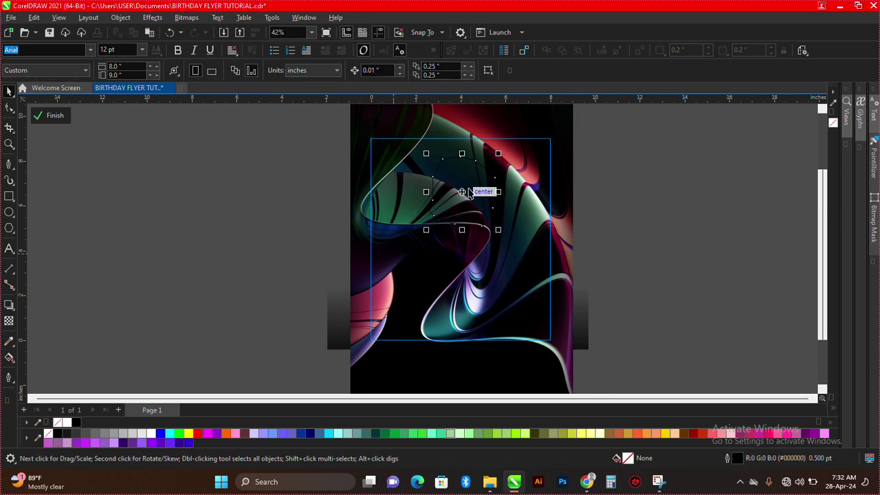
{"action": "scroll", "coordinate": [468, 165], "scroll_direction": "up", "scroll_amount": 2}
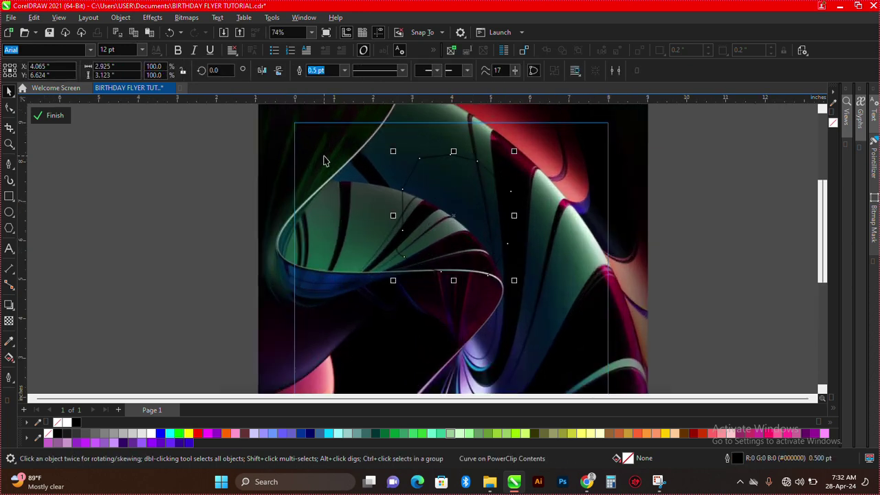
Trim the abstract wave image with the outline around the woman's head, and remove the outline.
{"action": "scroll", "coordinate": [318, 186], "scroll_direction": "down", "scroll_amount": 1}
{"action": "left_click", "coordinate": [320, 153], "text": "shift"}
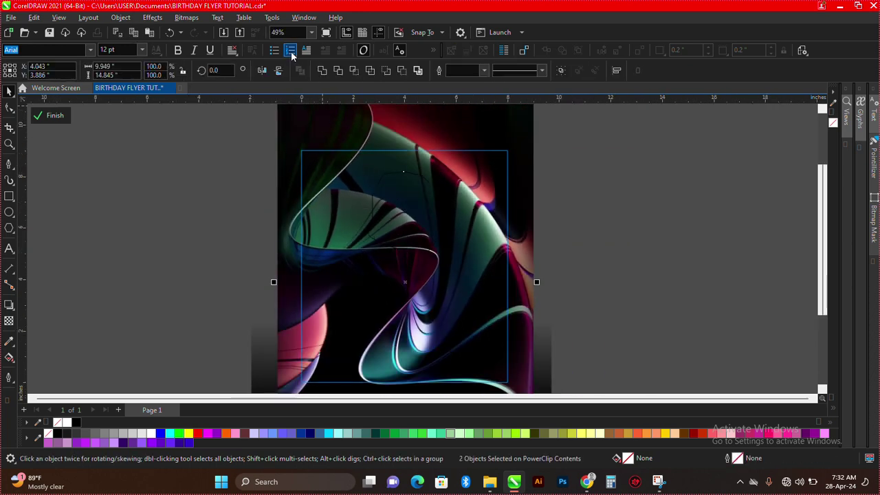
{"action": "left_click", "coordinate": [338, 71]}
{"action": "left_click_drag", "start_coordinate": [209, 147], "coordinate": [496, 291]}
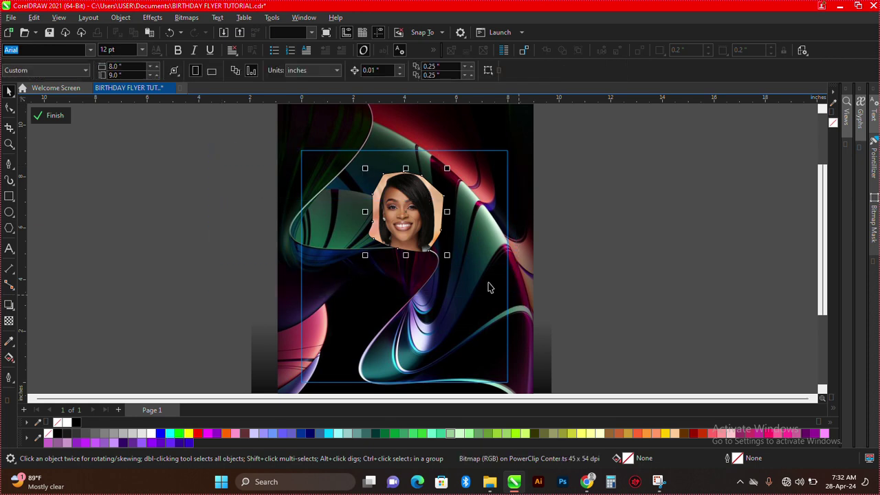
Apply a Gaussian Blur with a 6.5 pixel radius to the trimmed wave image.
{"action": "left_click", "coordinate": [479, 254]}
{"action": "scroll", "coordinate": [341, 198], "scroll_direction": "up", "scroll_amount": 1}
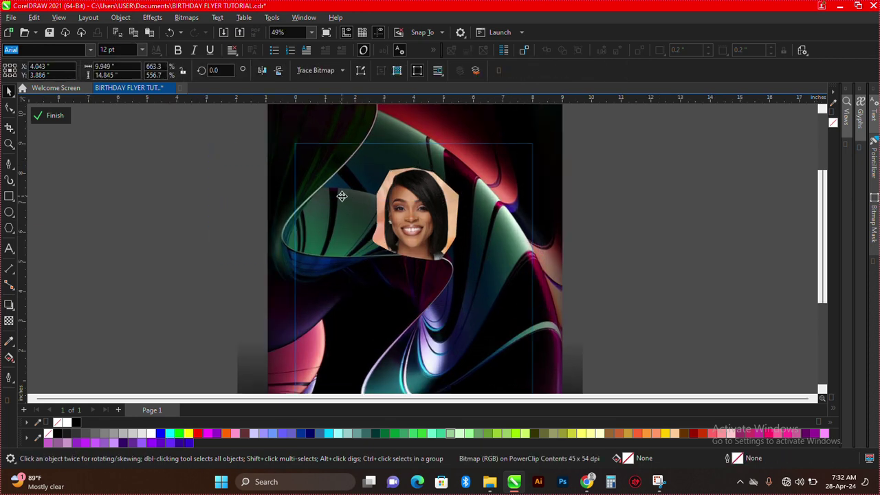
{"action": "left_click", "coordinate": [161, 20]}
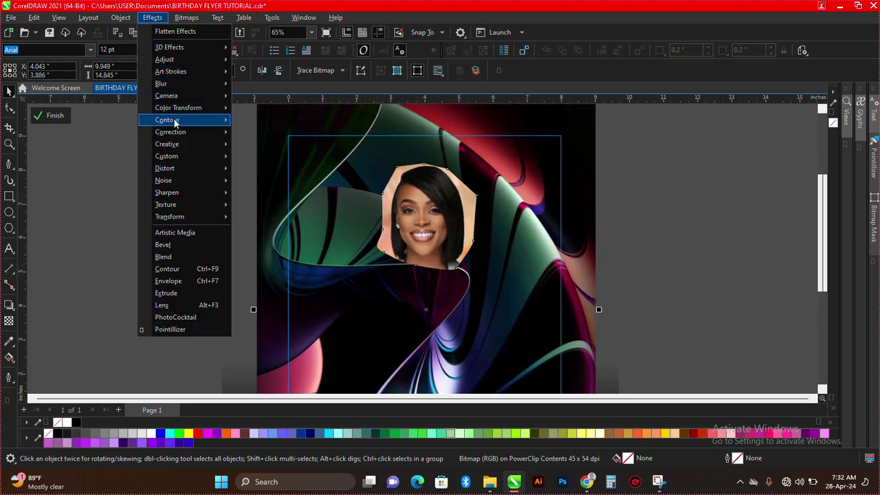
{"action": "mouse_move", "coordinate": [206, 84]}
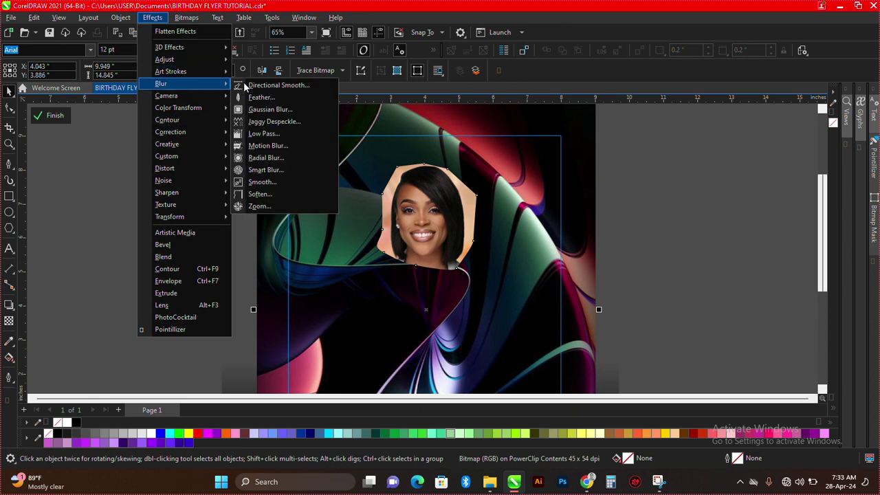
{"action": "left_click", "coordinate": [270, 110]}
{"action": "left_click_drag", "start_coordinate": [448, 189], "coordinate": [701, 152]}
{"action": "left_click_drag", "start_coordinate": [656, 181], "coordinate": [641, 181]}
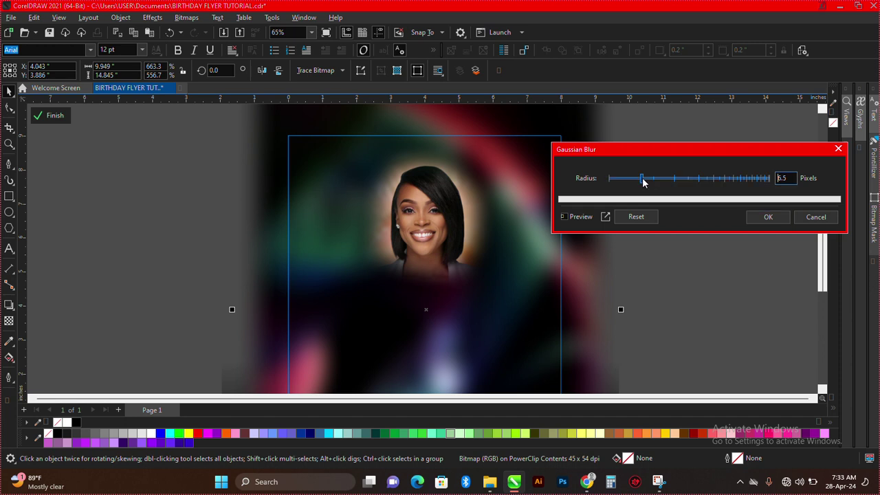
{"action": "left_click", "coordinate": [768, 217]}
Set the blurred wave image's merge mode to Screen, and finish editing the PowerClip contents.
{"action": "left_click", "coordinate": [10, 321]}
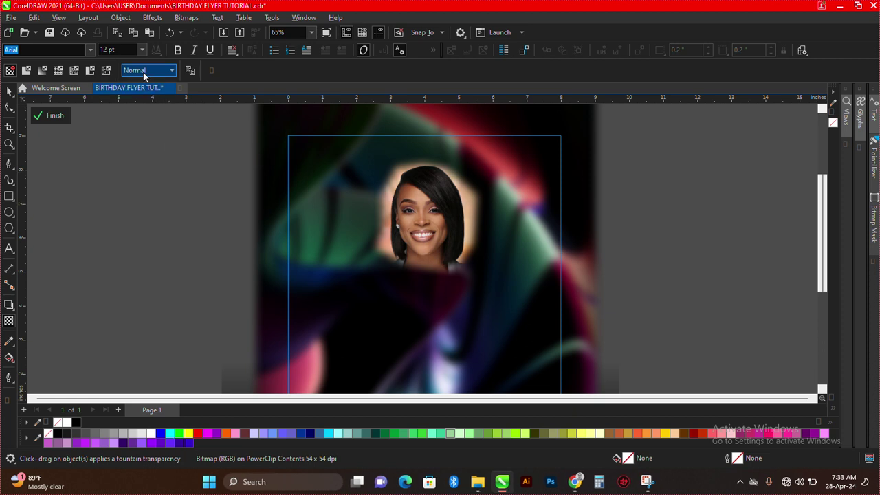
{"action": "left_click", "coordinate": [169, 72]}
{"action": "left_click", "coordinate": [134, 281]}
{"action": "left_click", "coordinate": [52, 116]}
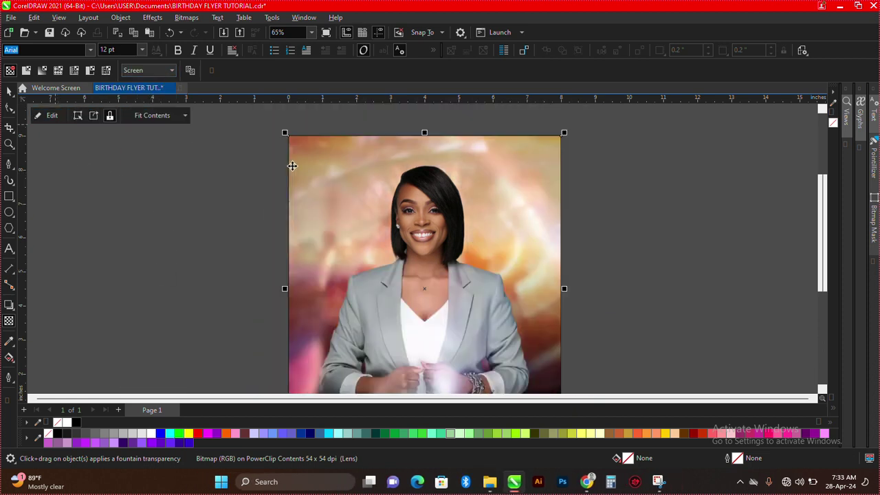
Inspect the blended wave overlay around the woman's head and over her hands.
{"action": "scroll", "coordinate": [482, 153], "scroll_direction": "up", "scroll_amount": 3}
{"action": "scroll", "coordinate": [433, 220], "scroll_direction": "up", "scroll_amount": 3}
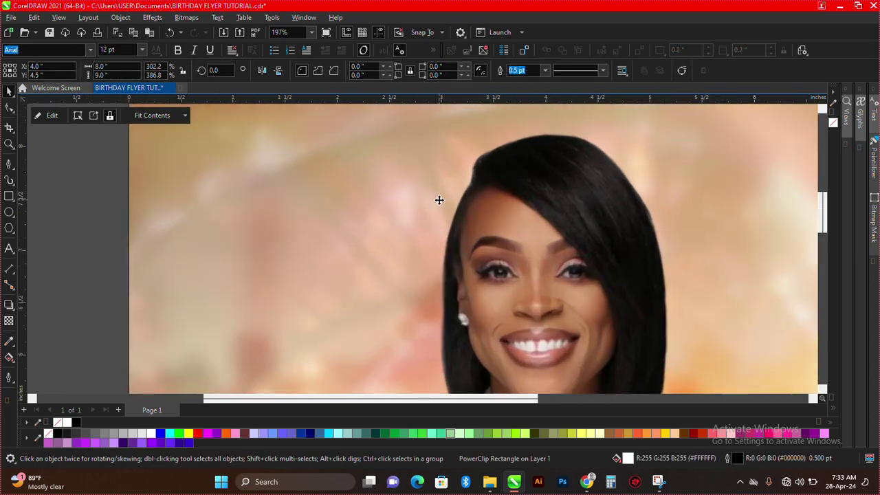
{"action": "scroll", "coordinate": [461, 194], "scroll_direction": "down", "scroll_amount": 6}
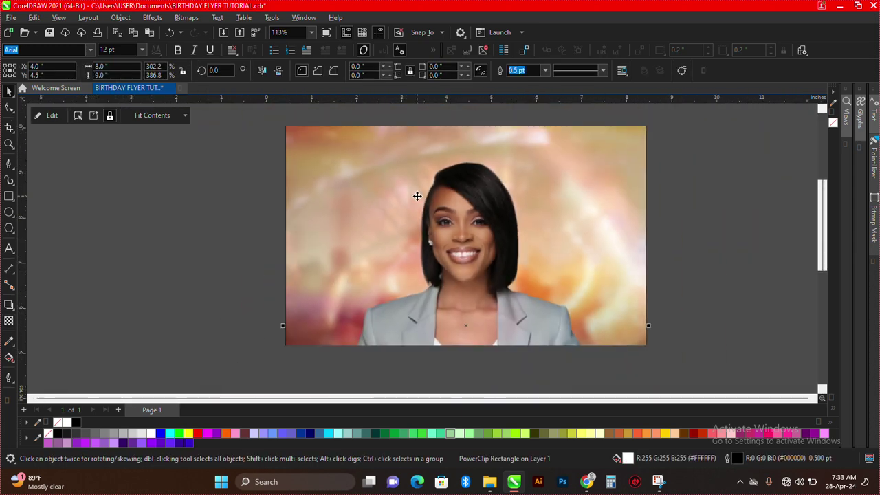
{"action": "scroll", "coordinate": [424, 212], "scroll_direction": "down", "scroll_amount": 4}
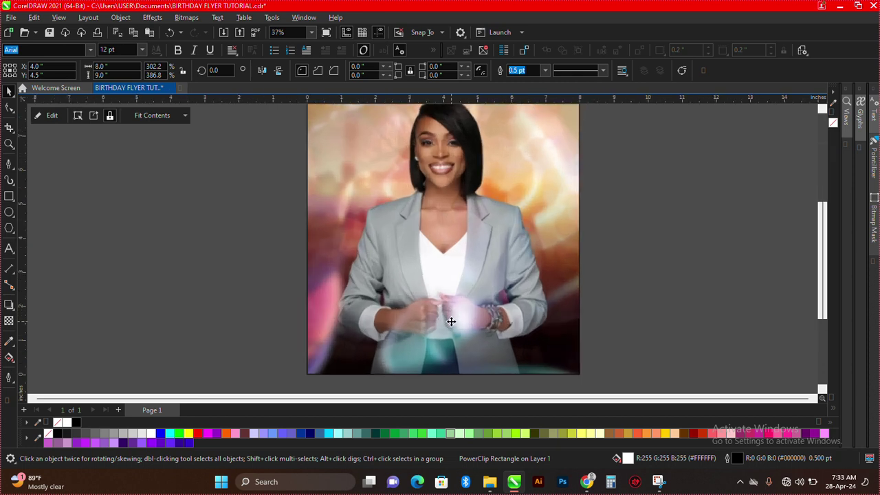
{"action": "scroll", "coordinate": [468, 296], "scroll_direction": "down", "scroll_amount": 3}
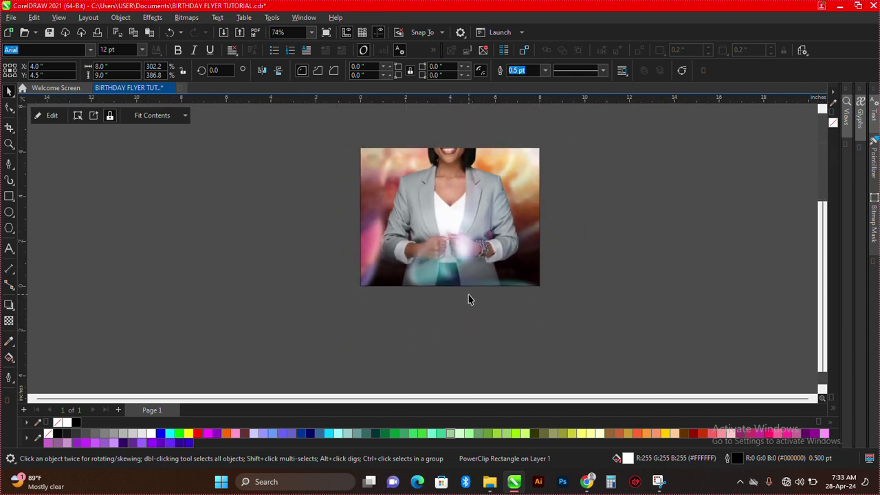
{"action": "scroll", "coordinate": [467, 150], "scroll_direction": "up", "scroll_amount": 2}
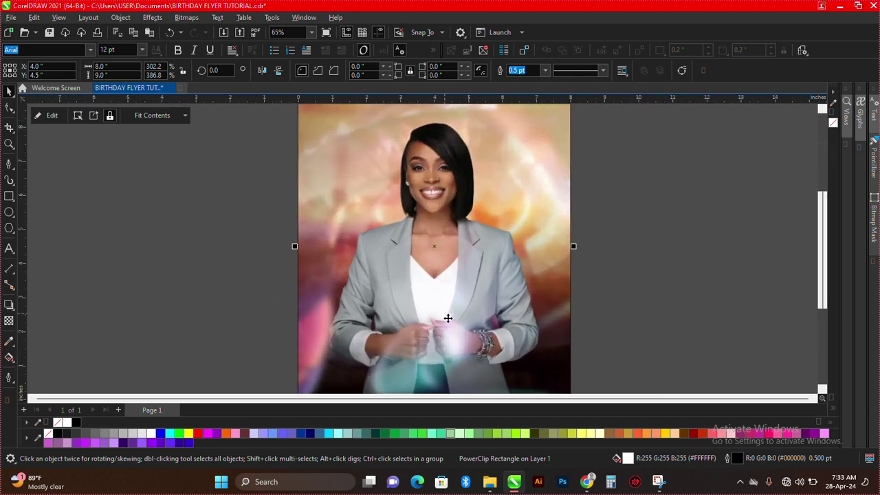
{"action": "scroll", "coordinate": [441, 341], "scroll_direction": "down", "scroll_amount": 3}
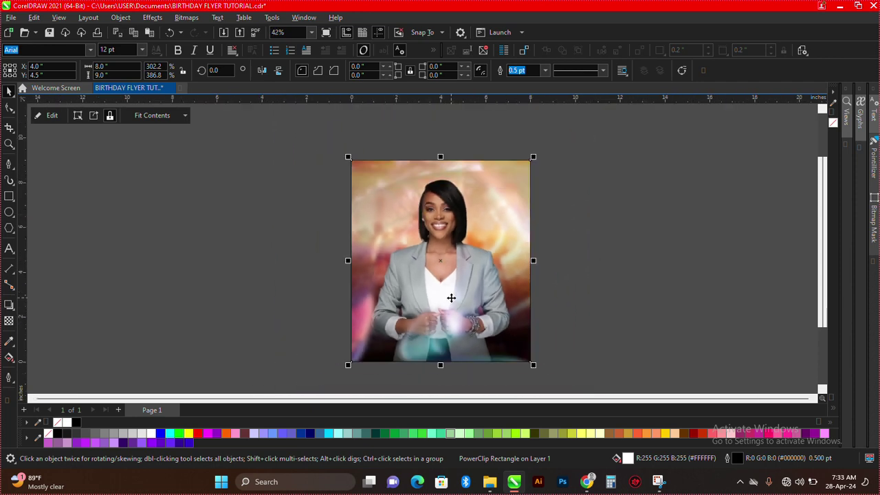
Apply a uniform transparency of 49 to the wave image inside the page frame.
{"action": "left_click", "coordinate": [451, 298], "text": "ctrl"}
{"action": "scroll", "coordinate": [451, 297], "scroll_direction": "down", "scroll_amount": 2}
{"action": "left_click", "coordinate": [9, 319]}
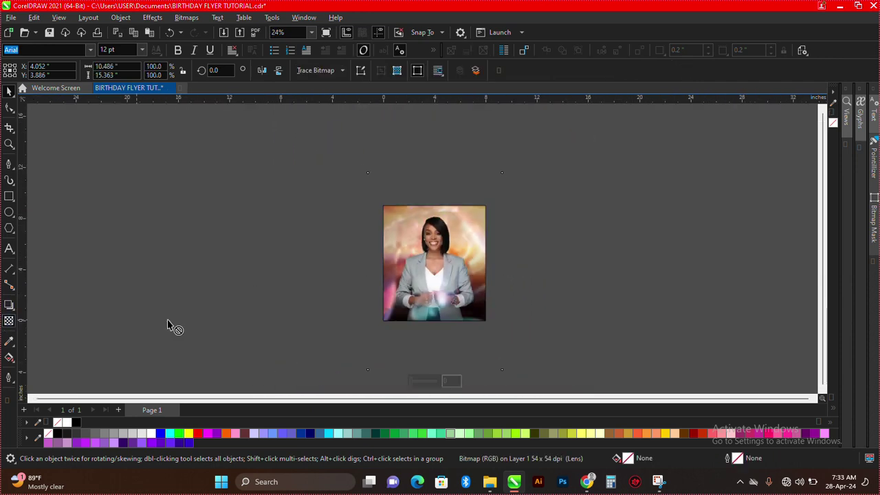
{"action": "left_click_drag", "start_coordinate": [425, 386], "coordinate": [427, 382]}
{"action": "left_click", "coordinate": [9, 90]}
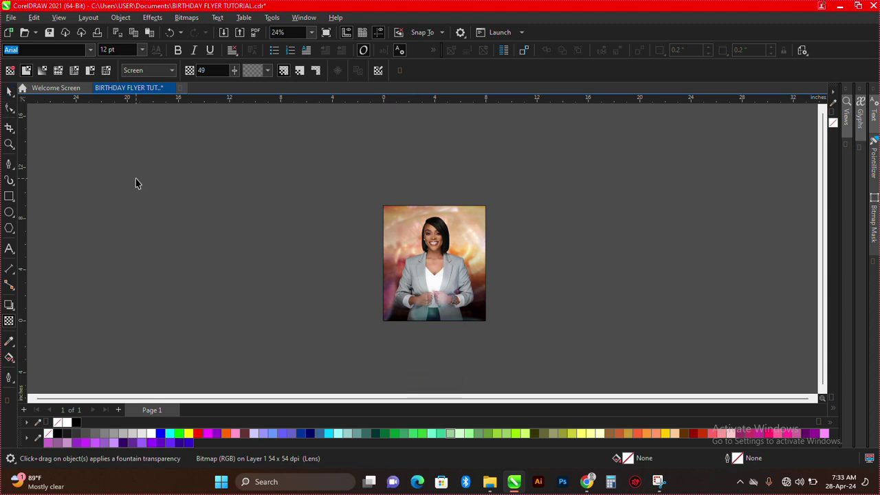
Deselect everything, fit the flyer to the view, and check it in a full-screen preview.
{"action": "left_click", "coordinate": [209, 198]}
{"action": "key", "text": "F4"}
{"action": "key", "text": "F9"}
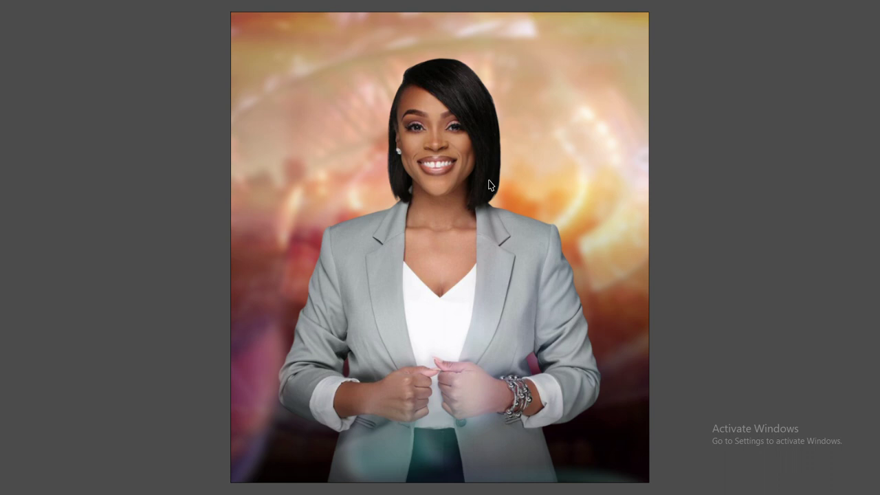
{"action": "key", "text": "Escape"}
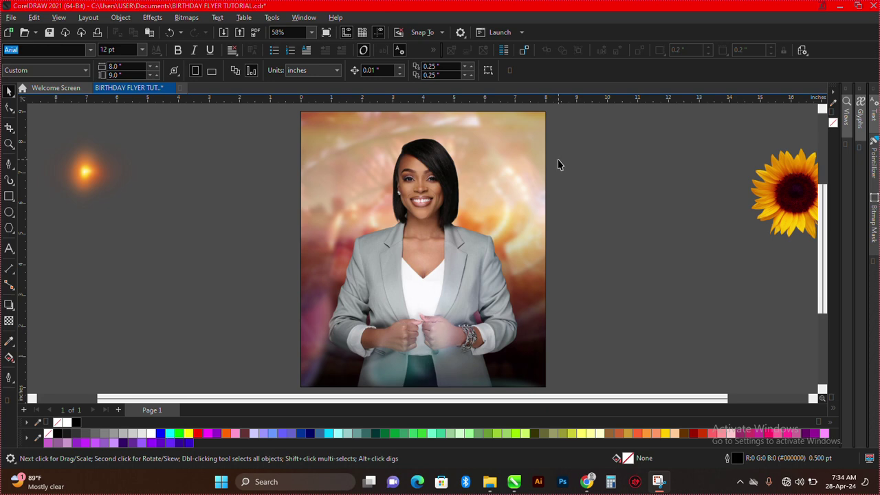
Move the sunflower image beside the flyer page and enlarge it to about 7 by 7 inches.
{"action": "left_click", "coordinate": [780, 183]}
{"action": "left_click_drag", "start_coordinate": [780, 182], "coordinate": [568, 180]}
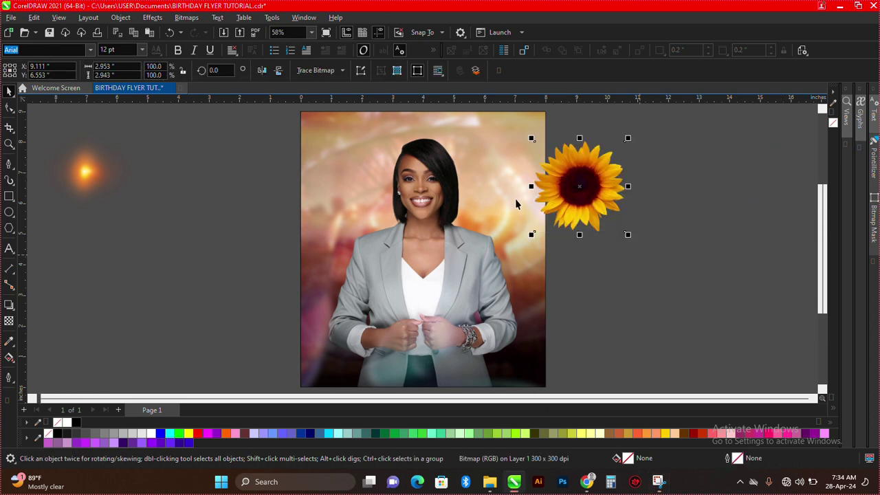
{"action": "scroll", "coordinate": [564, 196], "scroll_direction": "down", "scroll_amount": 2}
{"action": "left_click_drag", "start_coordinate": [611, 225], "coordinate": [683, 297]}
{"action": "scroll", "coordinate": [576, 301], "scroll_direction": "up", "scroll_amount": 2}
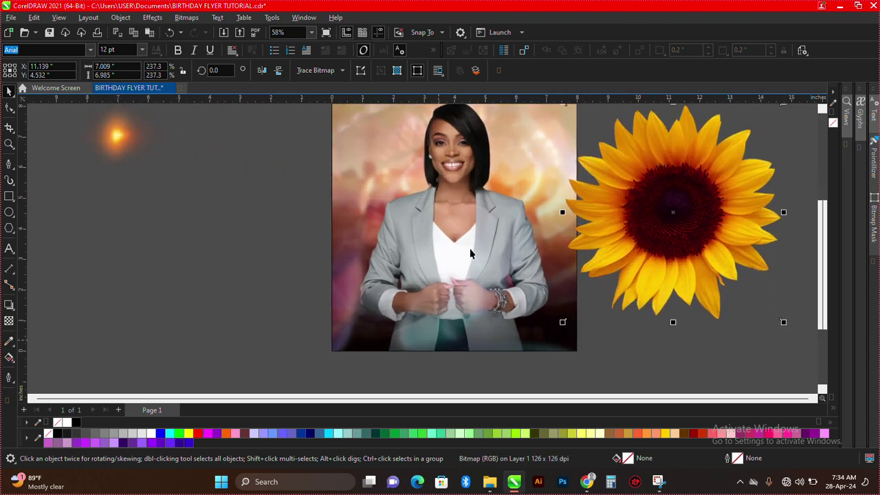
PowerClip the sunflower inside the page frame, positioned over the flyer's lower-right corner, and save the document.
{"action": "left_click_drag", "start_coordinate": [654, 180], "coordinate": [492, 278]}
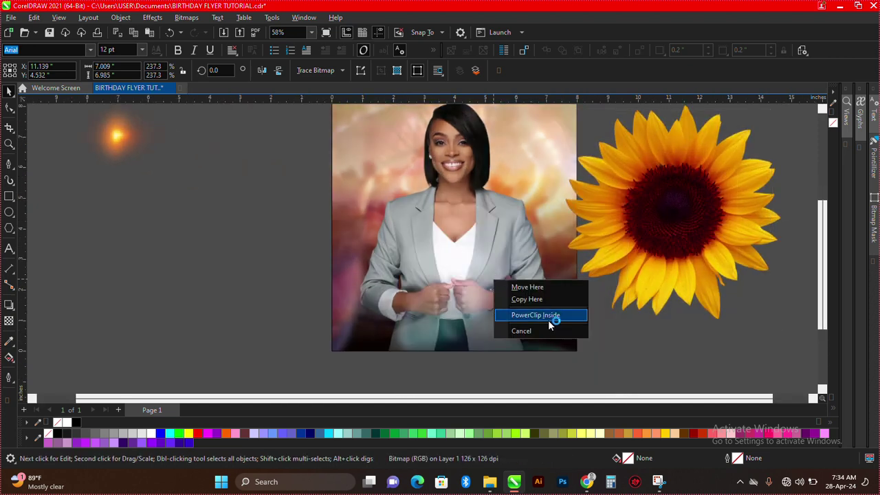
{"action": "left_click", "coordinate": [549, 318]}
{"action": "double_click", "coordinate": [518, 300]}
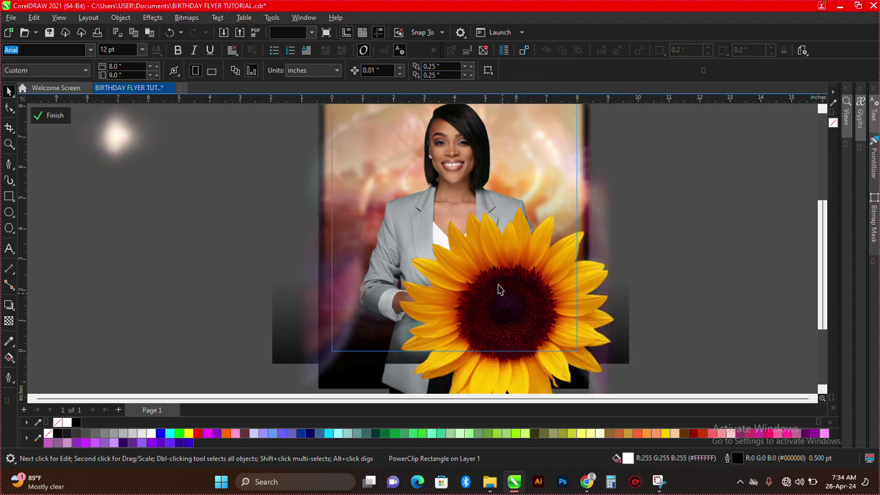
{"action": "left_click_drag", "start_coordinate": [496, 257], "coordinate": [552, 294]}
{"action": "left_click", "coordinate": [135, 262], "text": "ctrl"}
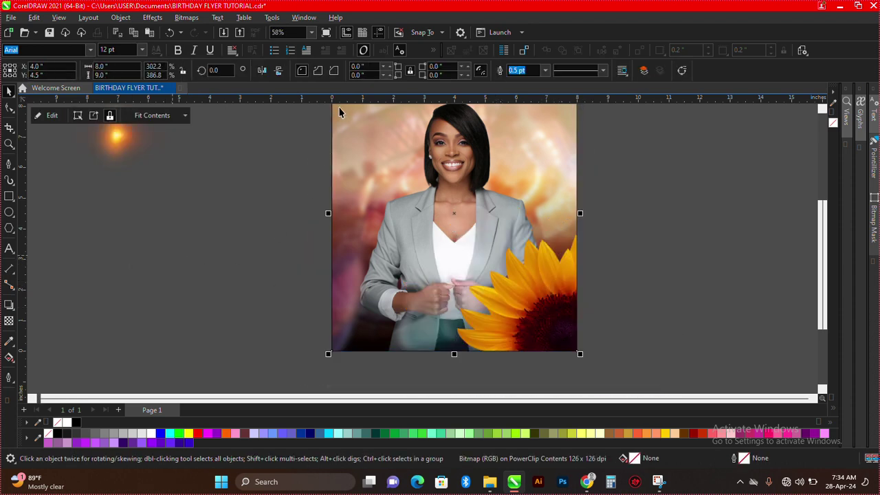
{"action": "key", "text": "ctrl+s"}
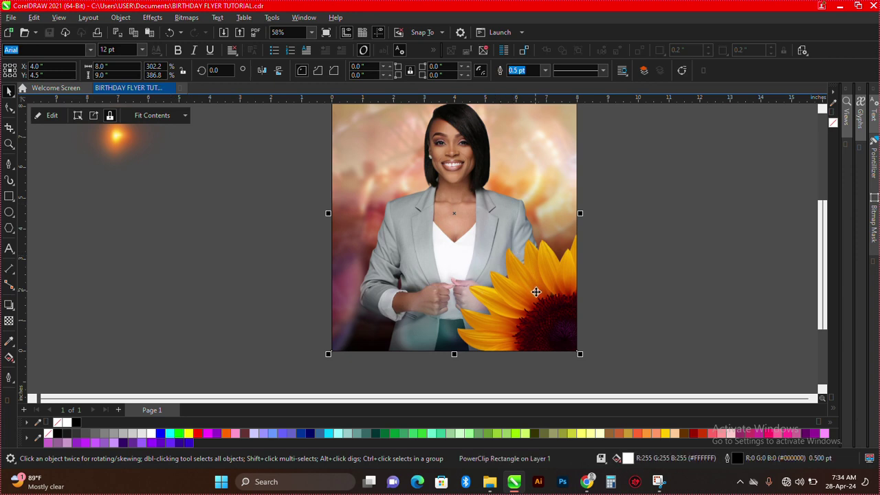
Open the PowerClip contents and apply a Gaussian Blur with a 20.7 pixel radius to the sunflower.
{"action": "left_click", "coordinate": [535, 292], "text": "ctrl"}
{"action": "left_click", "coordinate": [361, 70]}
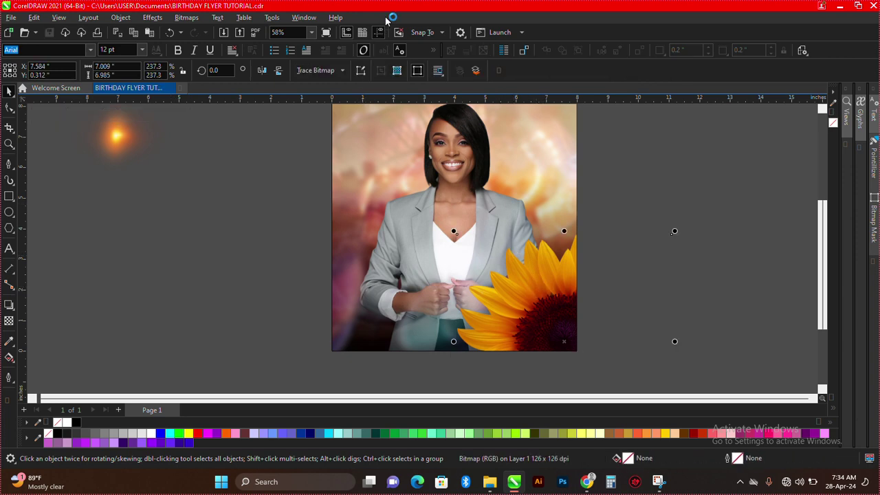
{"action": "left_click", "coordinate": [270, 209]}
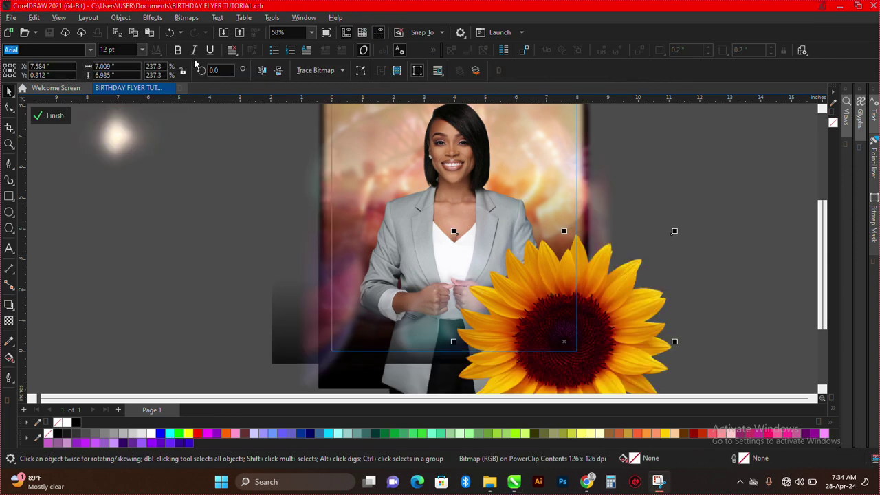
{"action": "left_click", "coordinate": [152, 17]}
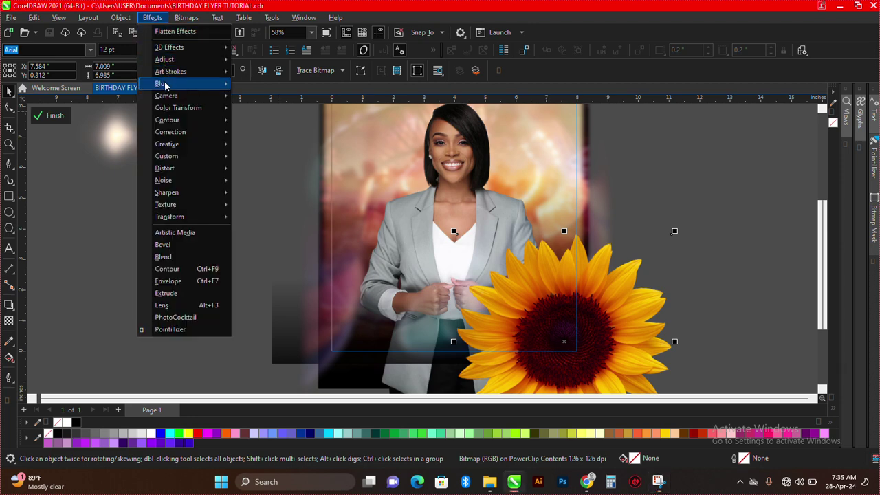
{"action": "mouse_move", "coordinate": [203, 86]}
{"action": "left_click", "coordinate": [262, 110]}
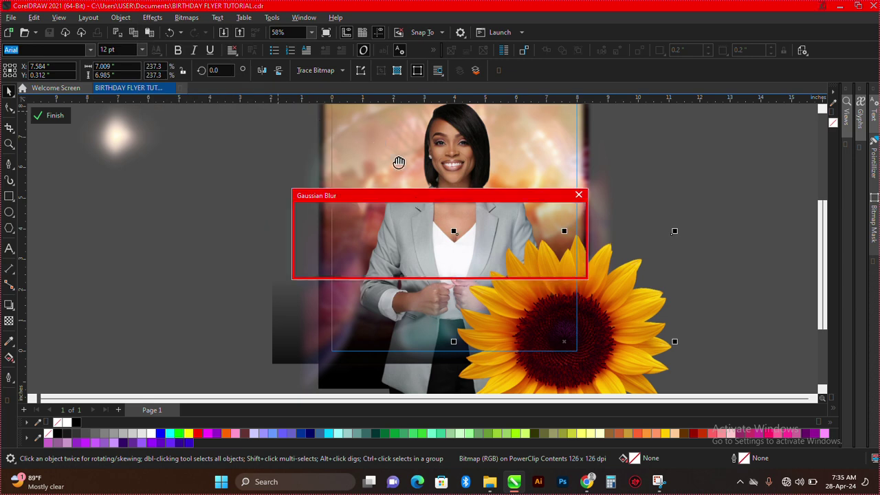
{"action": "left_click_drag", "start_coordinate": [399, 233], "coordinate": [415, 230]}
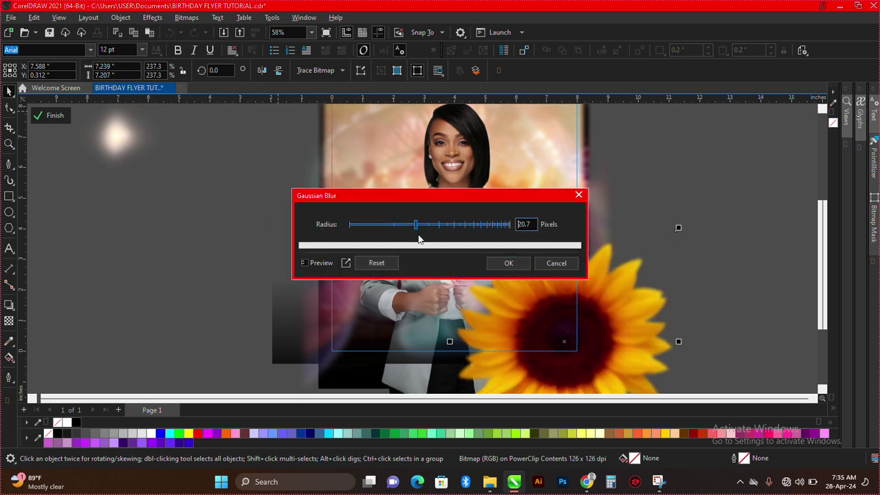
{"action": "left_click", "coordinate": [505, 264]}
Try the Overlay merge mode on the blurred sunflower, and settle on Screen instead.
{"action": "scroll", "coordinate": [495, 225], "scroll_direction": "down", "scroll_amount": 3}
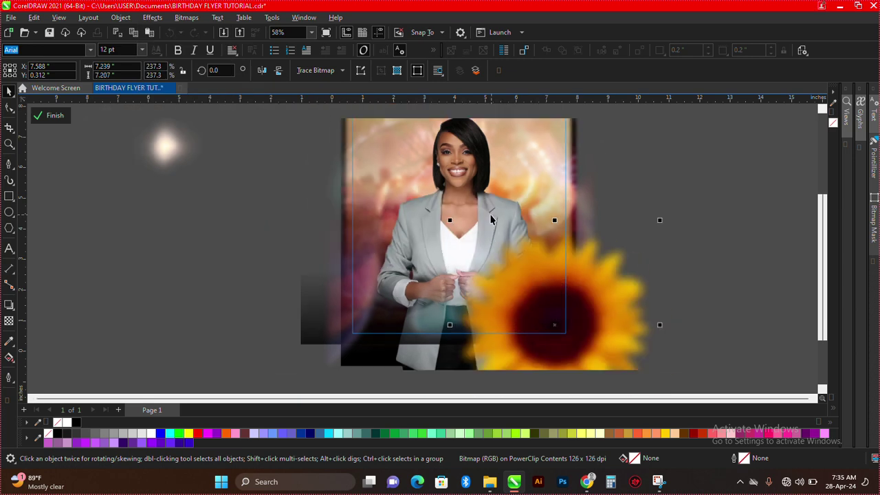
{"action": "left_click", "coordinate": [9, 321]}
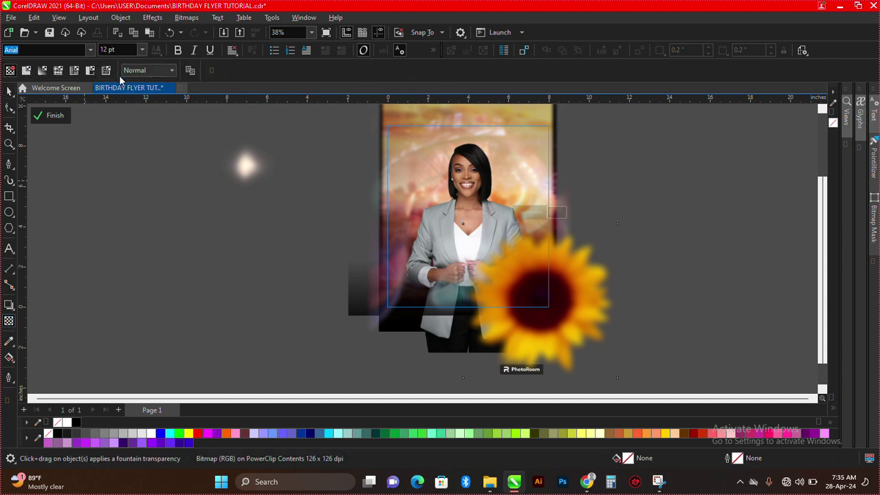
{"action": "left_click", "coordinate": [171, 71]}
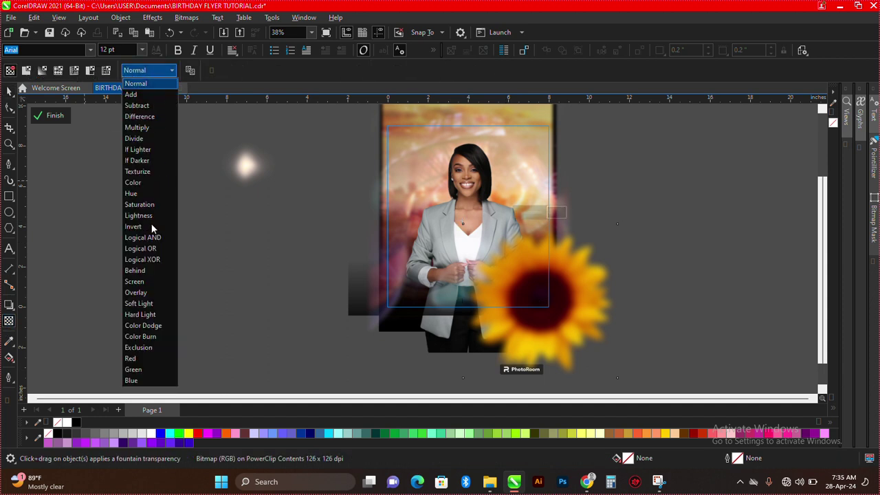
{"action": "left_click", "coordinate": [147, 292]}
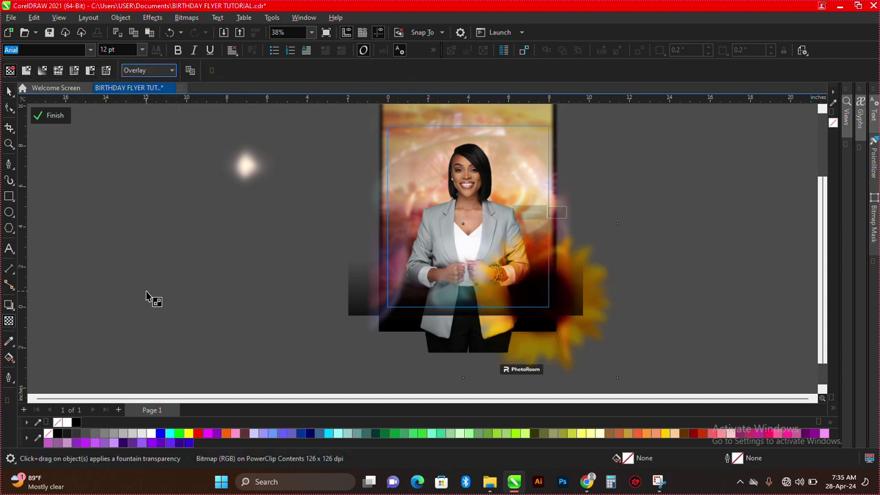
{"action": "left_click", "coordinate": [155, 70]}
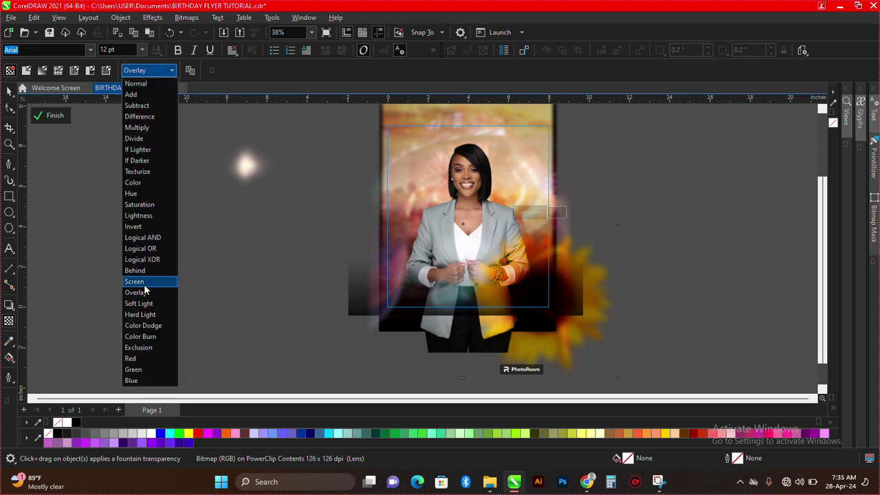
{"action": "left_click", "coordinate": [144, 282]}
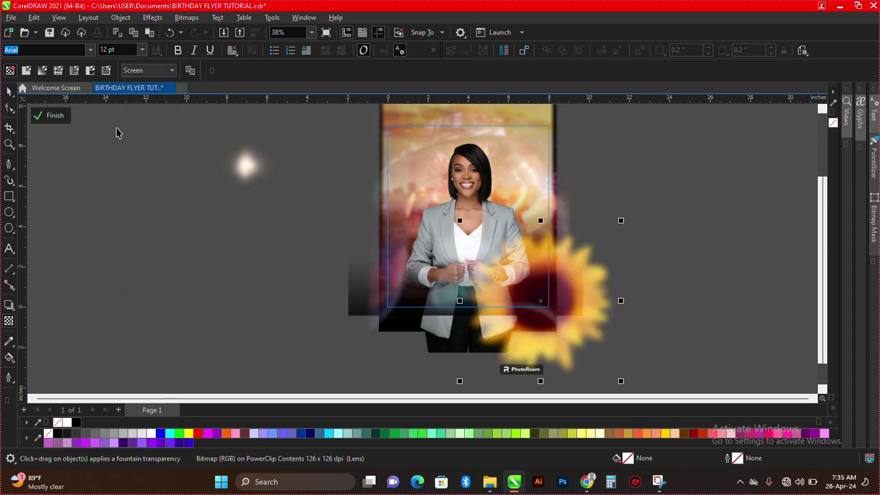
Enlarge the blurred sunflower to about 10.3 by 10.2 inches and place copies of it across the flyer's lower edge.
{"action": "left_click", "coordinate": [9, 92]}
{"action": "scroll", "coordinate": [505, 349], "scroll_direction": "up", "scroll_amount": 2}
{"action": "left_click_drag", "start_coordinate": [571, 268], "coordinate": [403, 118]}
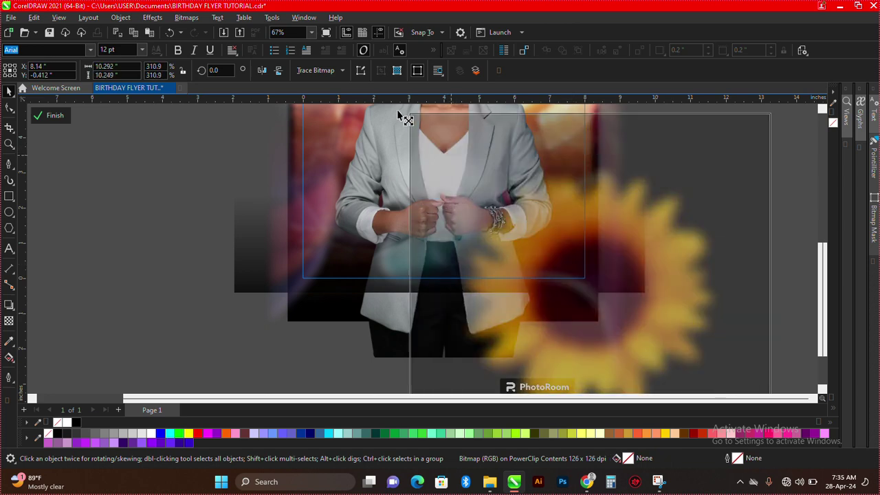
{"action": "left_click_drag", "start_coordinate": [582, 238], "coordinate": [467, 261]}
{"action": "scroll", "coordinate": [465, 260], "scroll_direction": "down", "scroll_amount": 1}
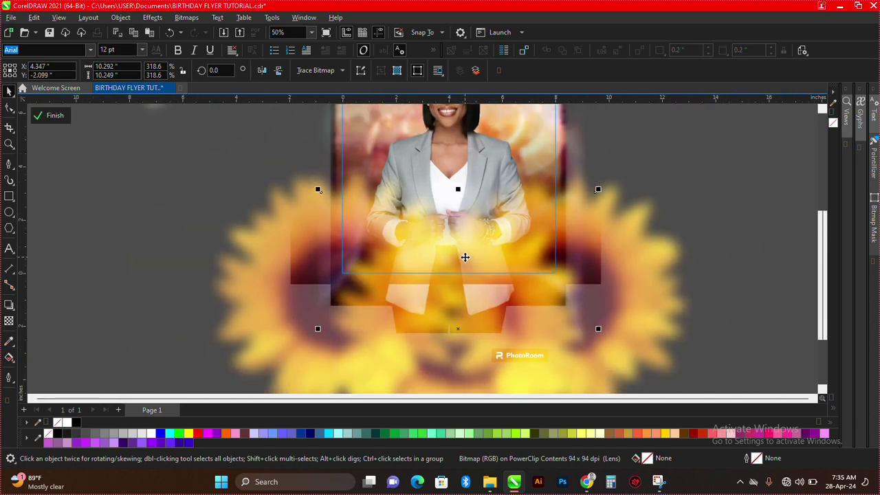
{"action": "left_click", "coordinate": [482, 298]}
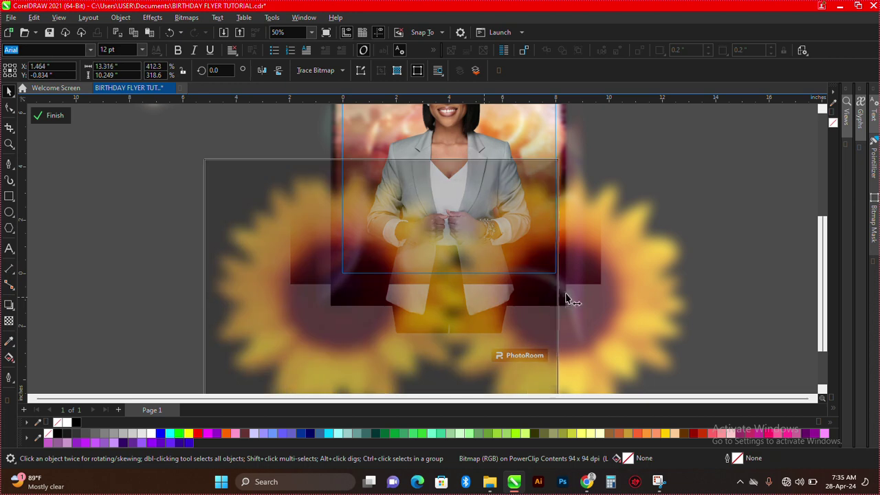
Stretch the left sunflower to about 13.7 inches wide and the right one to about 12.5 inches, and finish editing the PowerClip.
{"action": "left_click_drag", "start_coordinate": [564, 295], "coordinate": [577, 294]}
{"action": "left_click_drag", "start_coordinate": [350, 317], "coordinate": [338, 316]}
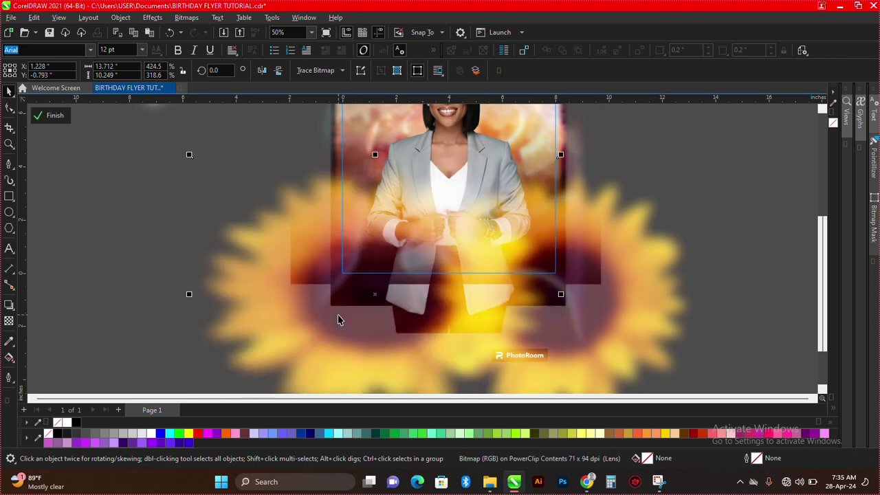
{"action": "left_click", "coordinate": [636, 292]}
{"action": "scroll", "coordinate": [579, 277], "scroll_direction": "down", "scroll_amount": 1}
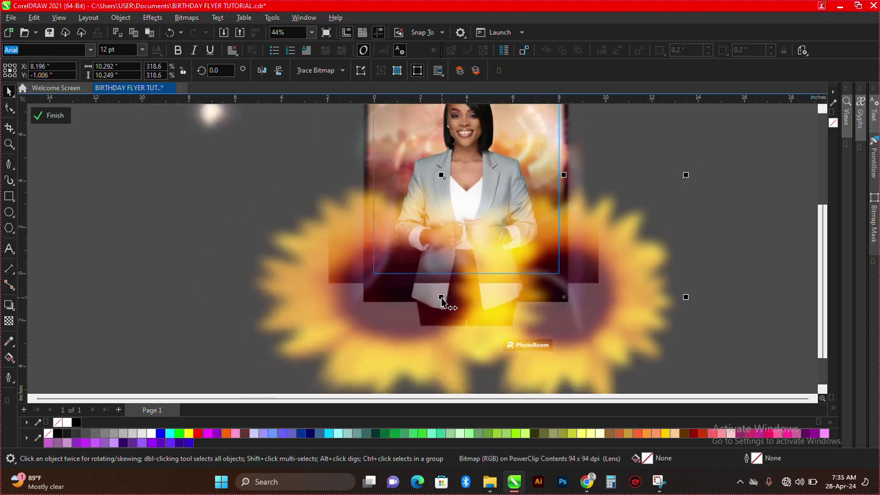
{"action": "left_click_drag", "start_coordinate": [442, 300], "coordinate": [393, 299]}
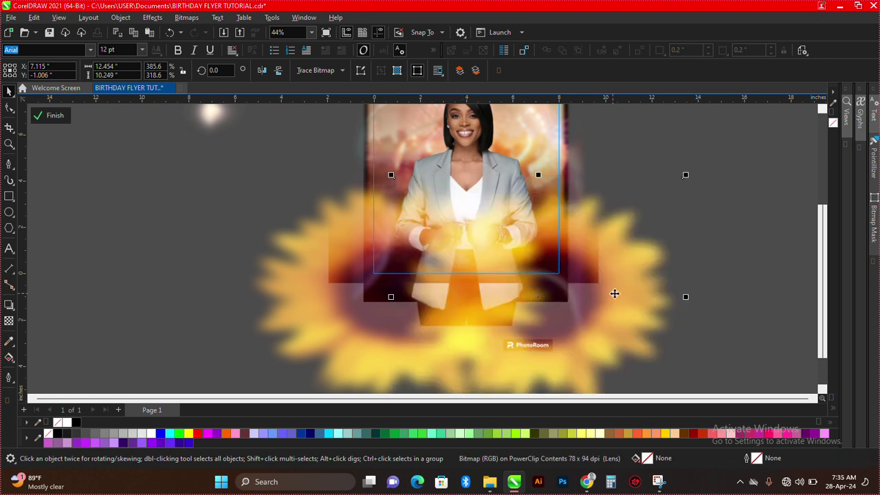
{"action": "left_click_drag", "start_coordinate": [640, 289], "coordinate": [636, 286]}
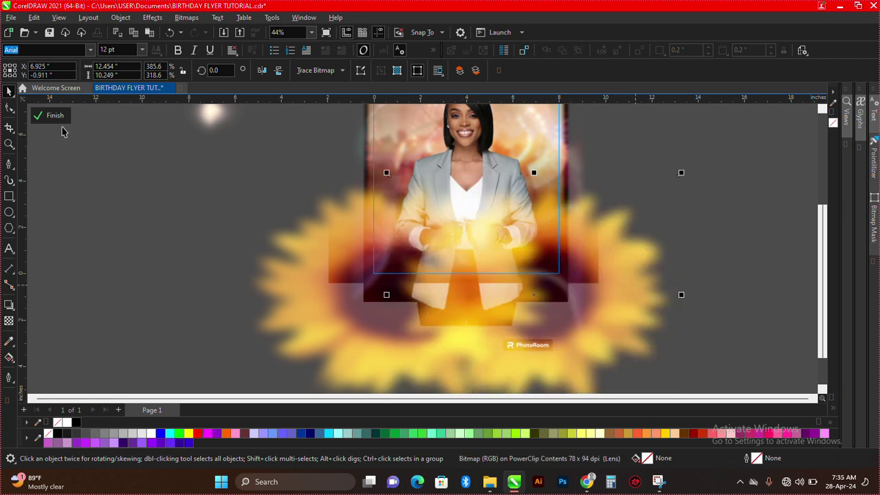
{"action": "left_click", "coordinate": [58, 118]}
Preview the flyer with both sunflowers full screen.
{"action": "scroll", "coordinate": [474, 282], "scroll_direction": "down", "scroll_amount": 1}
{"action": "left_click", "coordinate": [496, 244]}
{"action": "scroll", "coordinate": [496, 244], "scroll_direction": "up", "scroll_amount": 1}
{"action": "key", "text": "F9"}
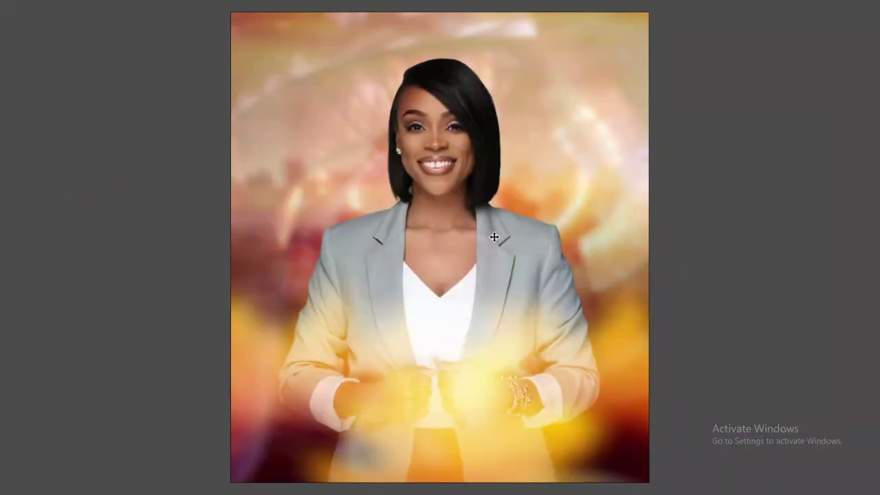
{"action": "key", "text": "Escape"}
{"action": "left_click", "coordinate": [591, 225]}
Reopen the PowerClip and squash both sunflowers together to about 18.8 by 6.2 inches along the flyer's lower edge.
{"action": "double_click", "coordinate": [450, 274]}
{"action": "left_click", "coordinate": [530, 281]}
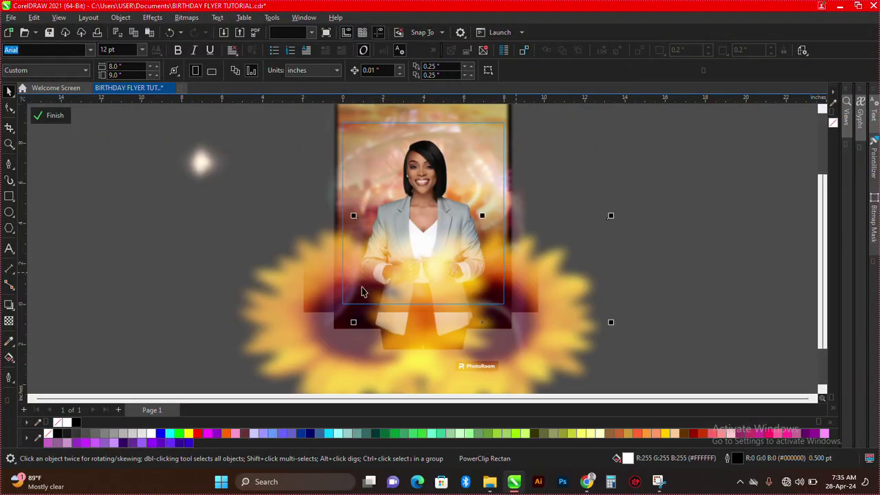
{"action": "left_click", "coordinate": [294, 295], "text": "shift"}
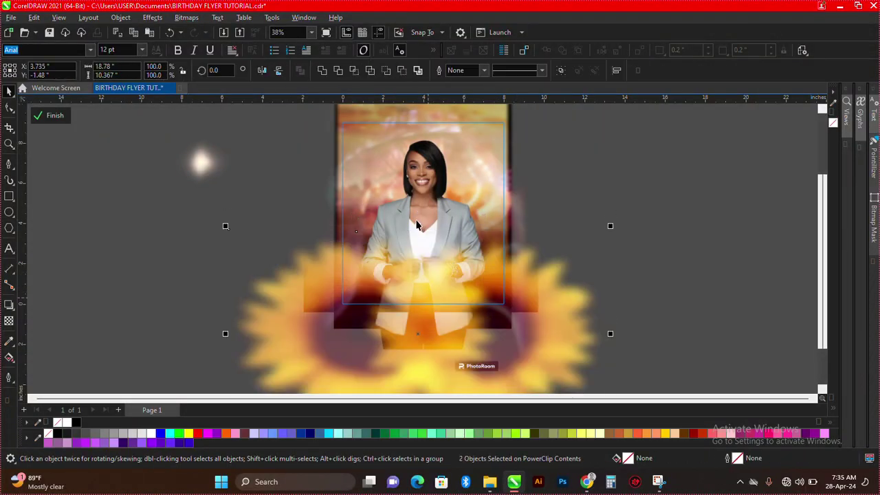
{"action": "left_click_drag", "start_coordinate": [419, 227], "coordinate": [418, 256]}
{"action": "left_click_drag", "start_coordinate": [551, 305], "coordinate": [555, 311]}
{"action": "left_click_drag", "start_coordinate": [421, 251], "coordinate": [422, 273]}
{"action": "left_click_drag", "start_coordinate": [562, 320], "coordinate": [563, 306]}
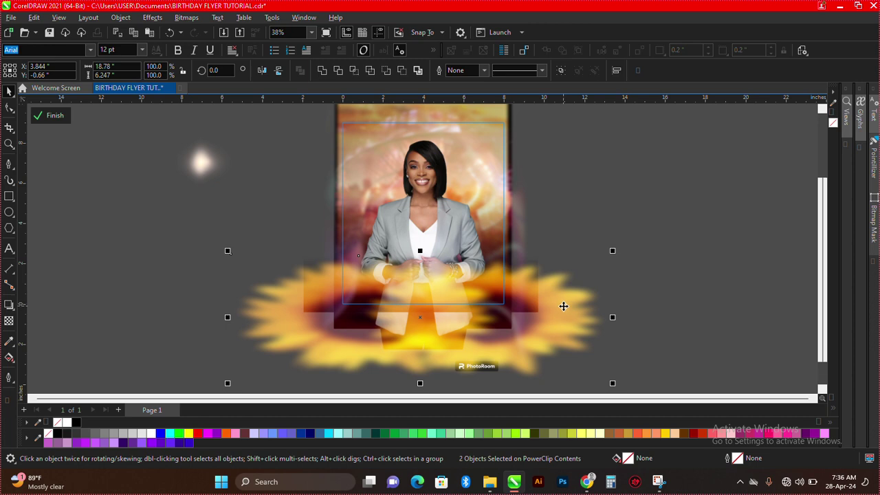
{"action": "left_click", "coordinate": [55, 117]}
Move the light glow onto the flyer beside the woman's head and enlarge it to about 5.4 inches square.
{"action": "left_click", "coordinate": [206, 160]}
{"action": "left_click_drag", "start_coordinate": [213, 158], "coordinate": [445, 194]}
{"action": "scroll", "coordinate": [461, 163], "scroll_direction": "up", "scroll_amount": 1}
{"action": "scroll", "coordinate": [462, 163], "scroll_direction": "up", "scroll_amount": 4}
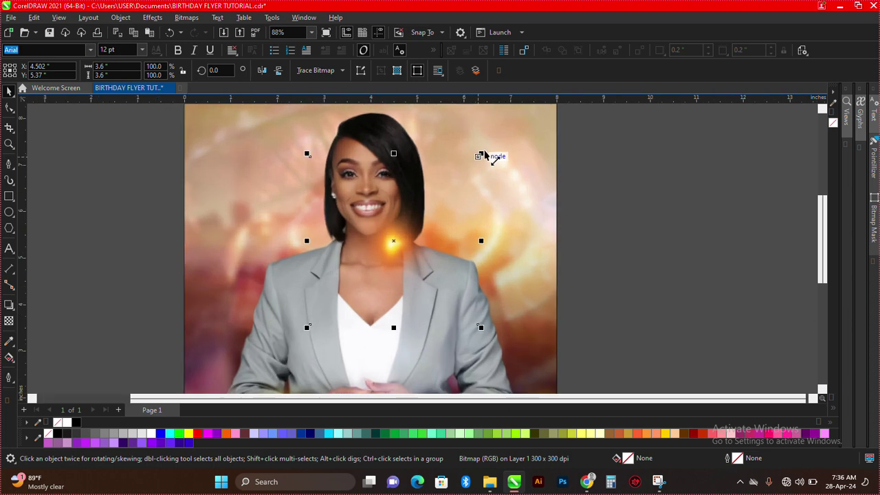
{"action": "left_click_drag", "start_coordinate": [484, 156], "coordinate": [528, 105]}
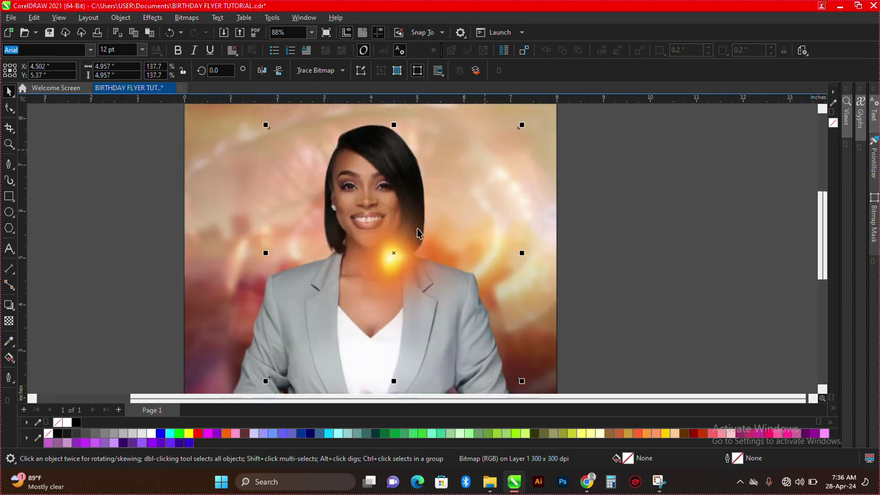
{"action": "left_click_drag", "start_coordinate": [396, 249], "coordinate": [492, 208]}
{"action": "left_click", "coordinate": [524, 236]}
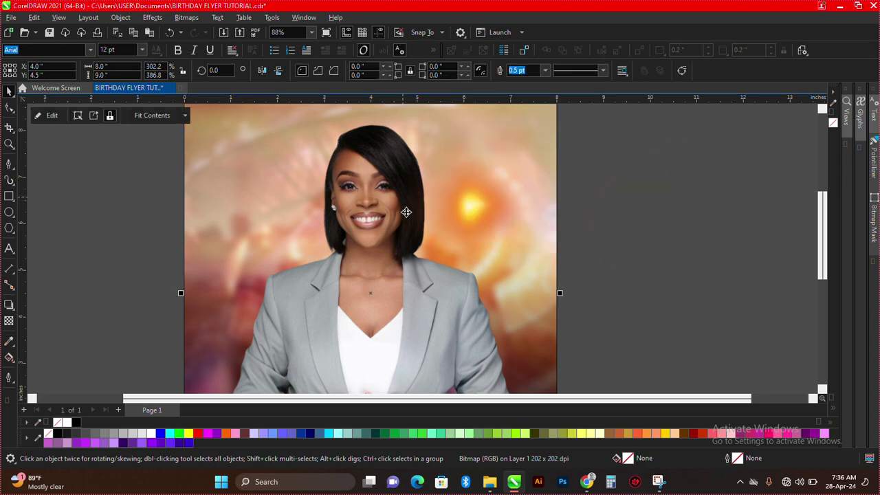
Enlarge the glow further, reposition it close to the woman's hair, and set its merge mode to Screen.
{"action": "left_click_drag", "start_coordinate": [480, 208], "coordinate": [453, 203]}
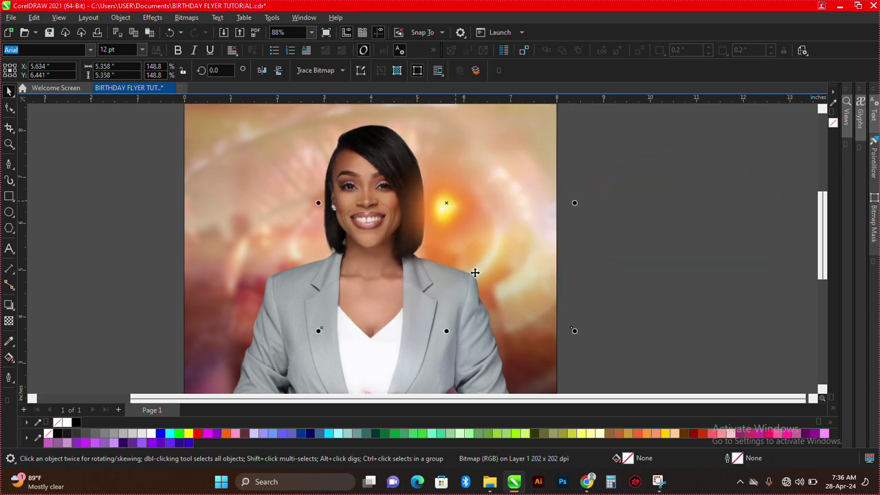
{"action": "left_click_drag", "start_coordinate": [576, 333], "coordinate": [597, 371]}
{"action": "left_click_drag", "start_coordinate": [458, 185], "coordinate": [462, 202]}
{"action": "left_click", "coordinate": [9, 320]}
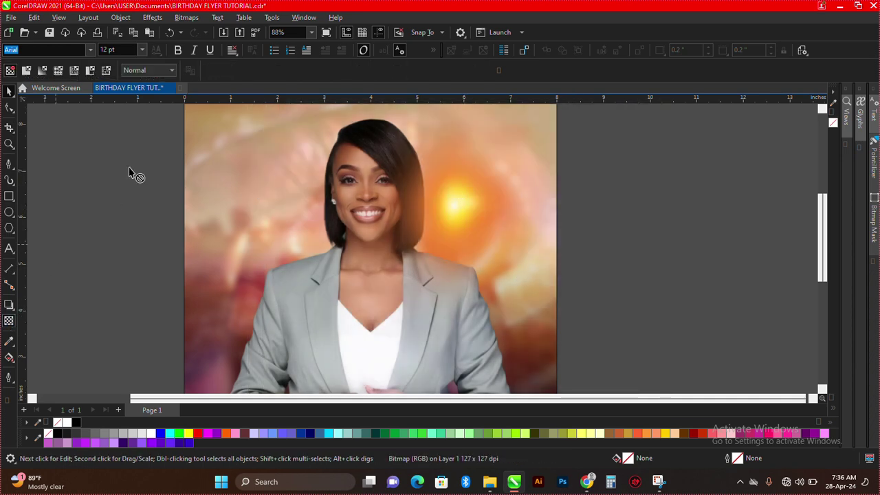
{"action": "left_click", "coordinate": [155, 70]}
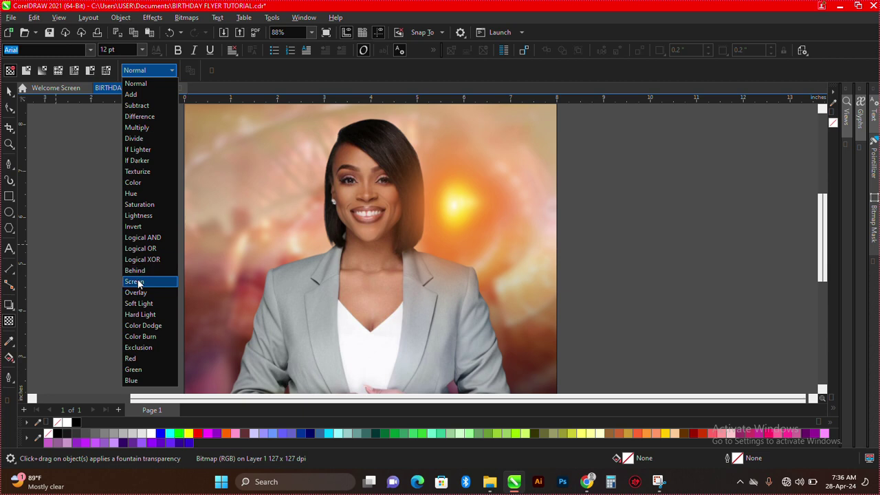
{"action": "left_click", "coordinate": [141, 281]}
{"action": "left_click", "coordinate": [9, 90]}
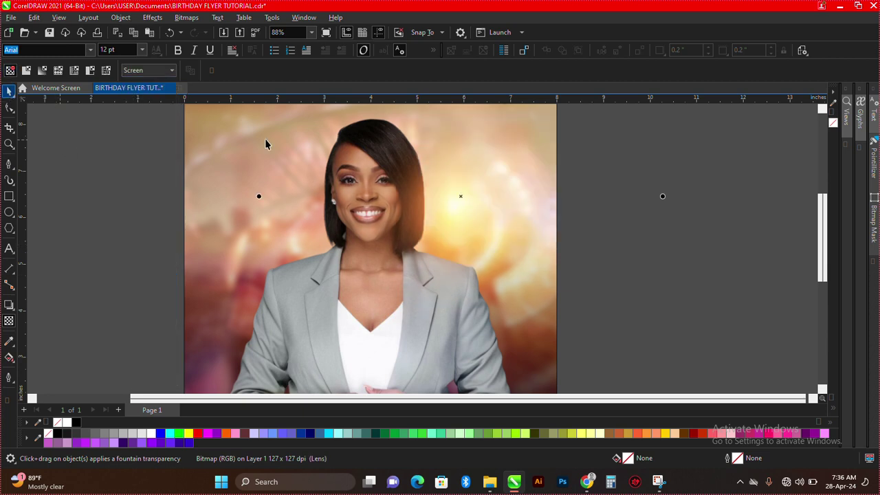
Enlarge the Screen-blended glow to about 11.2 inches square and shift it slightly away from the woman's head.
{"action": "scroll", "coordinate": [436, 236], "scroll_direction": "down", "scroll_amount": 2}
{"action": "left_click_drag", "start_coordinate": [495, 280], "coordinate": [526, 310]}
{"action": "scroll", "coordinate": [359, 167], "scroll_direction": "up", "scroll_amount": 2}
{"action": "scroll", "coordinate": [359, 167], "scroll_direction": "up", "scroll_amount": 2}
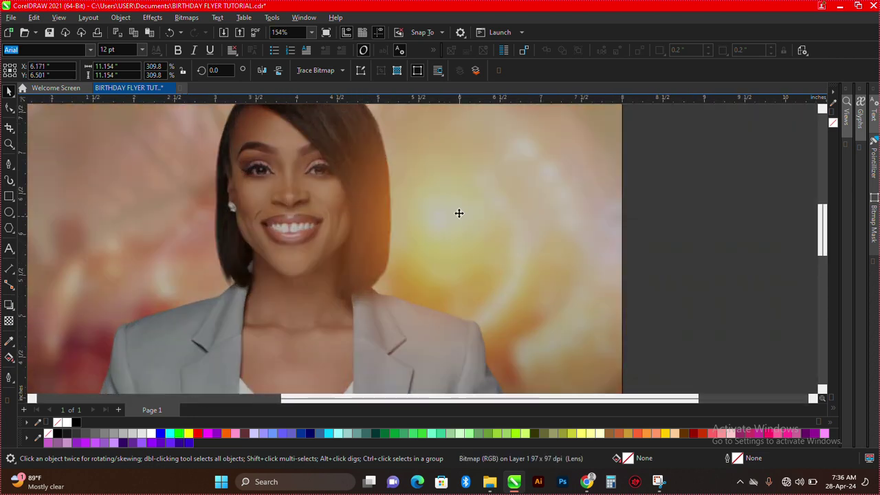
{"action": "scroll", "coordinate": [434, 207], "scroll_direction": "down", "scroll_amount": 2}
{"action": "scroll", "coordinate": [435, 200], "scroll_direction": "down", "scroll_amount": 1}
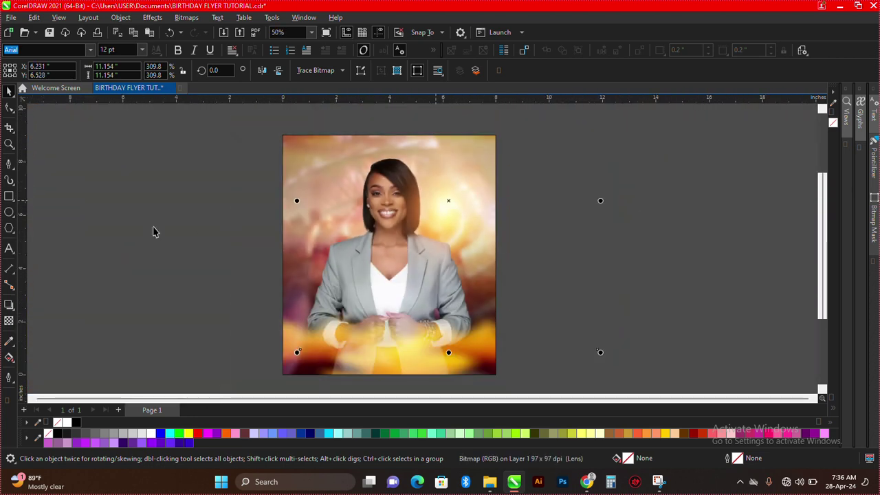
Preview the flyer with the glow full screen.
{"action": "left_click", "coordinate": [153, 227]}
{"action": "key", "text": "shift+F4"}
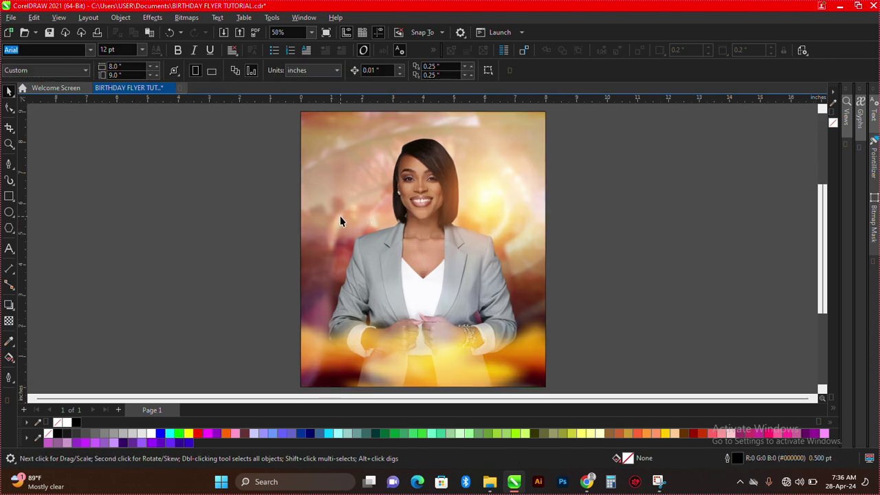
{"action": "key", "text": "F9"}
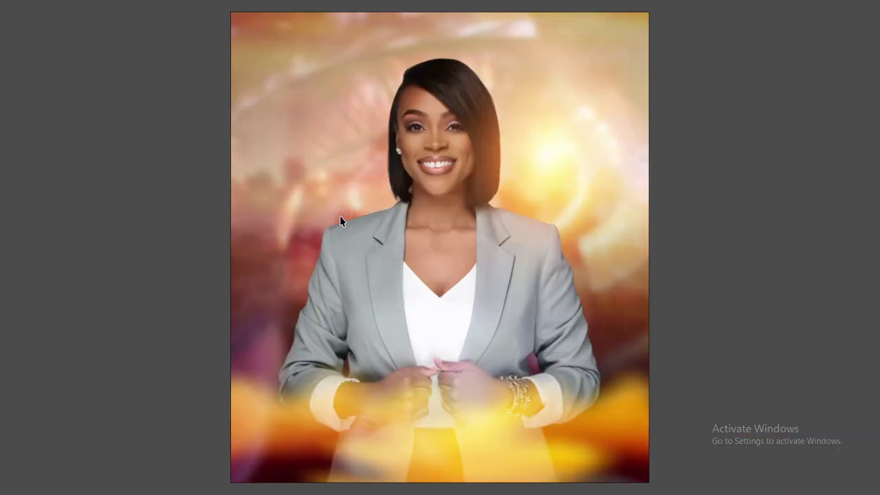
{"action": "left_click", "coordinate": [340, 216]}
{"action": "scroll", "coordinate": [517, 114], "scroll_direction": "down", "scroll_amount": 2}
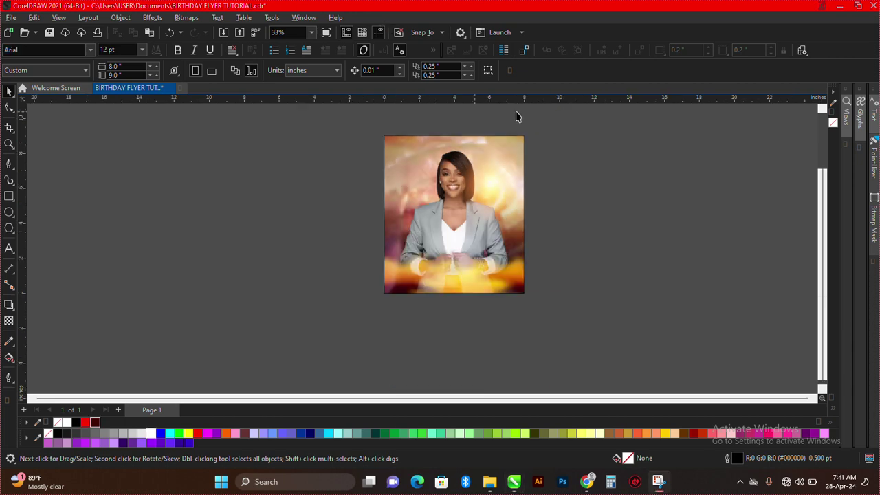
{"action": "scroll", "coordinate": [575, 148], "scroll_direction": "up", "scroll_amount": 2}
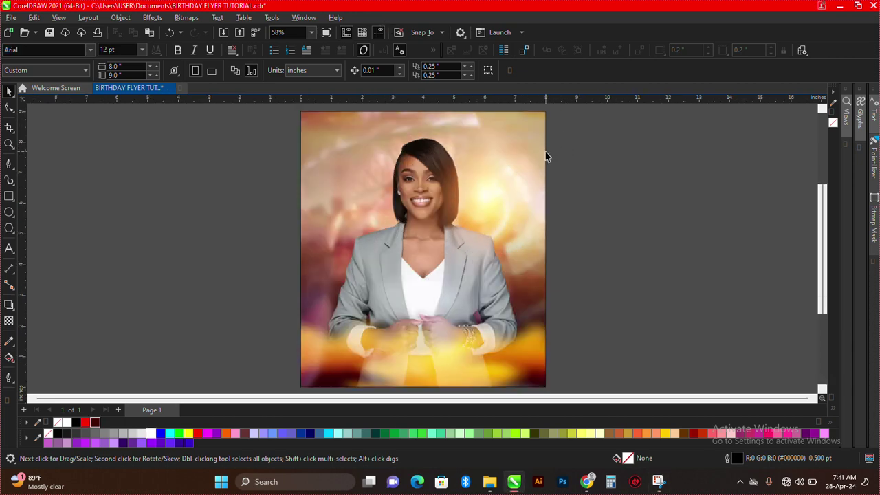
Preview the flyer with its birthday texts full screen.
{"action": "left_click", "coordinate": [503, 152]}
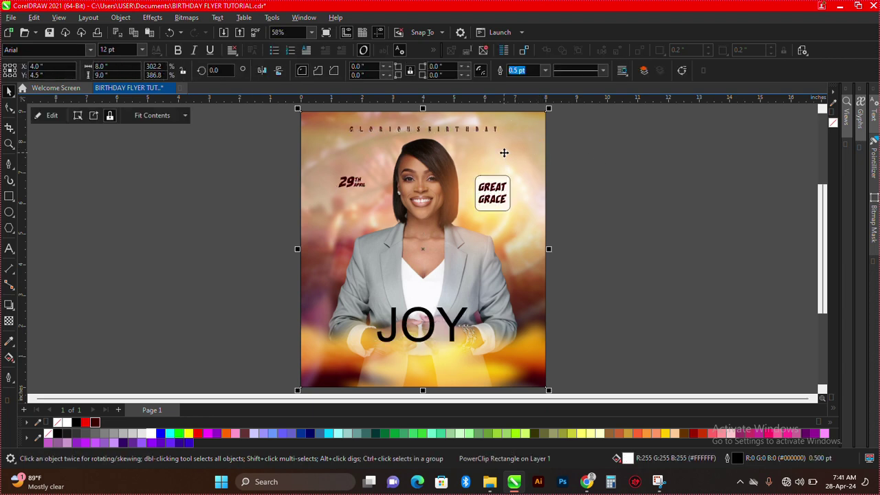
{"action": "key", "text": "F9"}
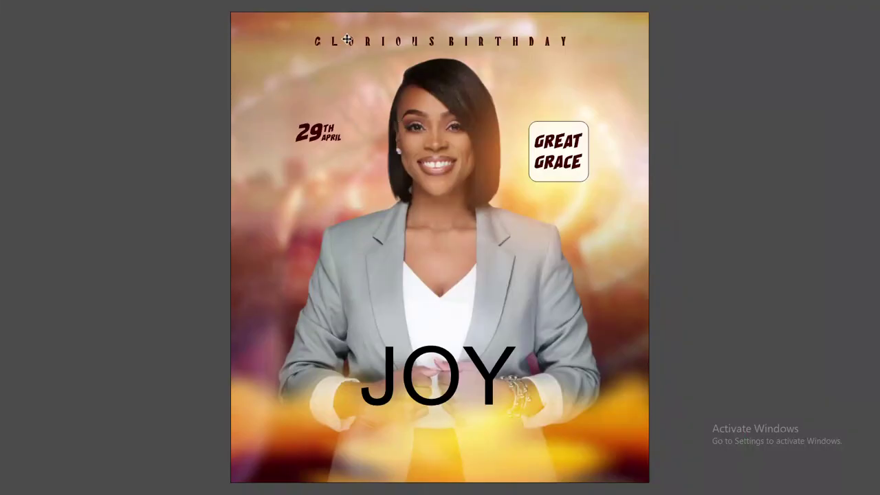
{"action": "key", "text": "F9"}
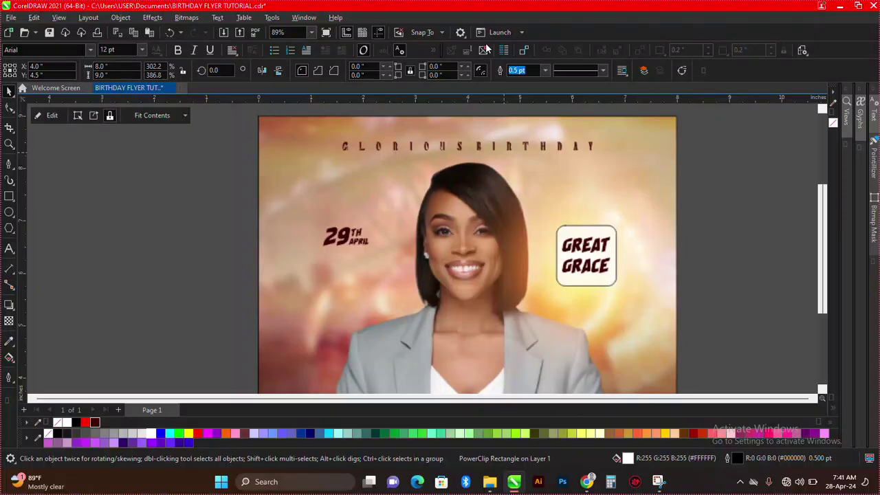
{"action": "key", "text": "shift+F4"}
{"action": "left_click", "coordinate": [578, 146]}
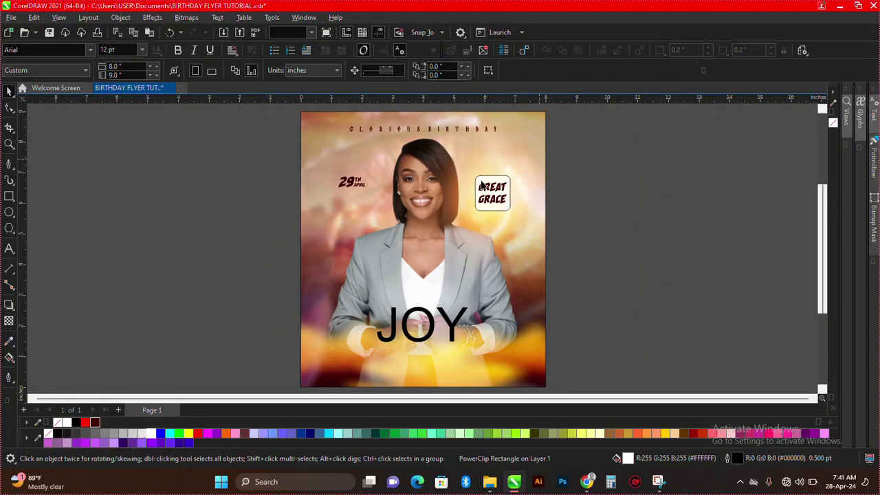
Change the font of the large celebrant's name to Geocache Elegant Demo.
{"action": "left_click", "coordinate": [432, 320]}
{"action": "scroll", "coordinate": [431, 321], "scroll_direction": "up", "scroll_amount": 1}
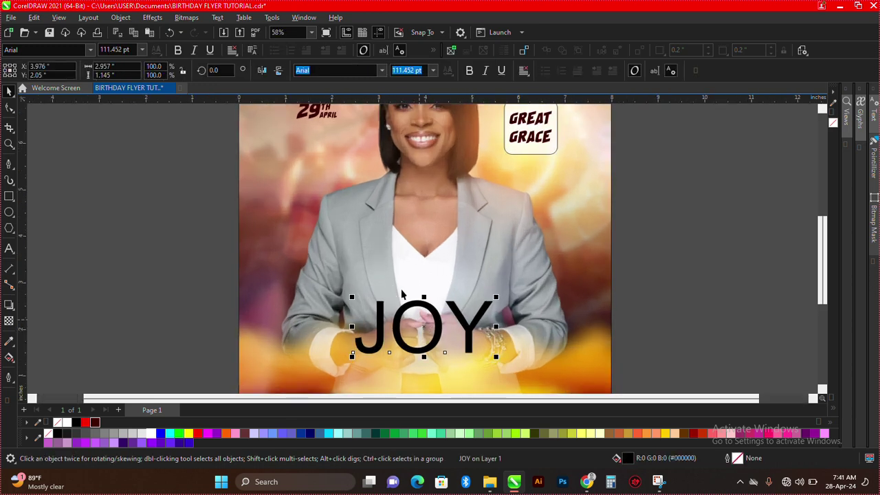
{"action": "left_click", "coordinate": [380, 70]}
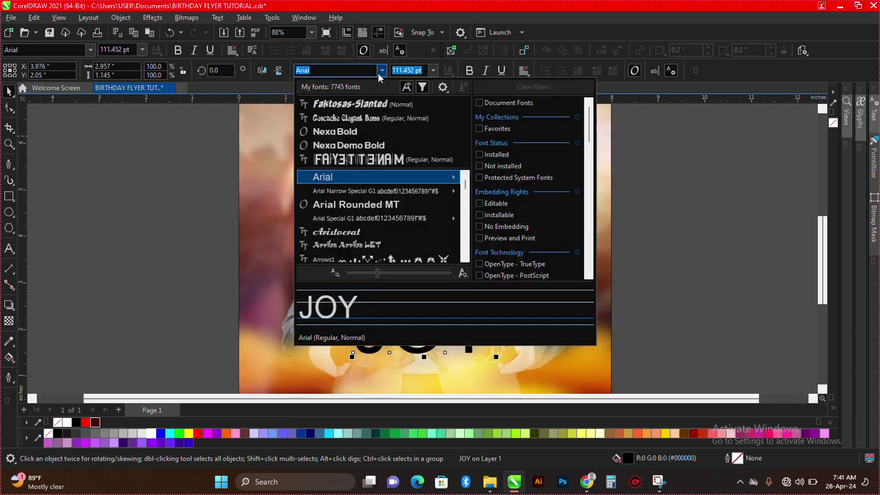
{"action": "left_click", "coordinate": [371, 119]}
{"action": "scroll", "coordinate": [445, 198], "scroll_direction": "down", "scroll_amount": 1}
{"action": "scroll", "coordinate": [444, 198], "scroll_direction": "down", "scroll_amount": 2}
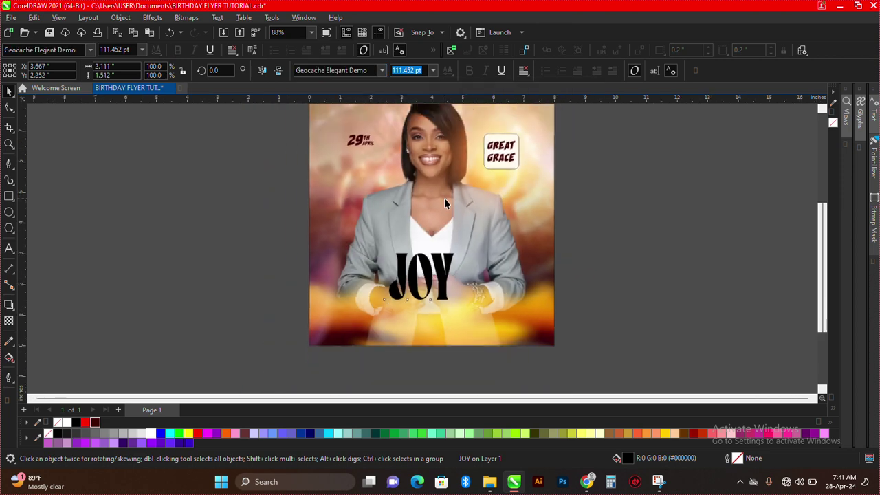
Enlarge the celebrant's name to about 150.9 pt and center it horizontally on the flyer.
{"action": "scroll", "coordinate": [470, 221], "scroll_direction": "up", "scroll_amount": 2}
{"action": "left_click_drag", "start_coordinate": [468, 225], "coordinate": [484, 212]}
{"action": "left_click_drag", "start_coordinate": [457, 240], "coordinate": [476, 245]}
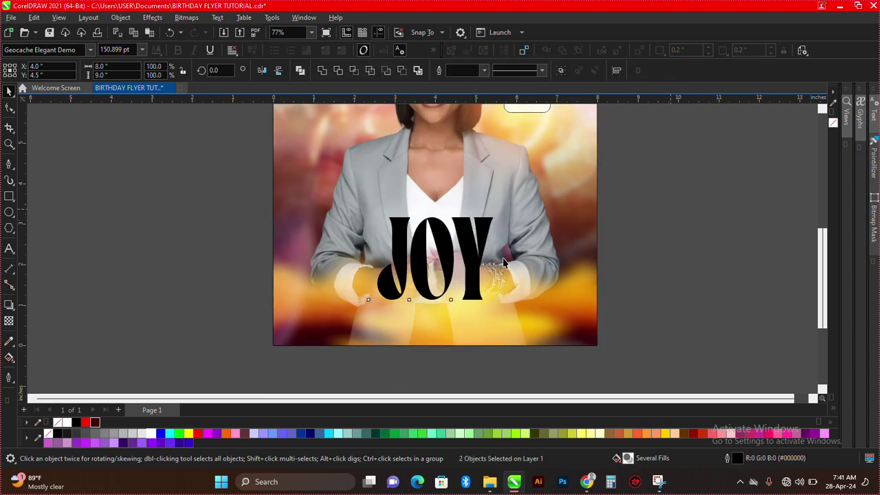
Fill the celebrant's name with dark maroon #3D0000.
{"action": "left_click", "coordinate": [462, 263]}
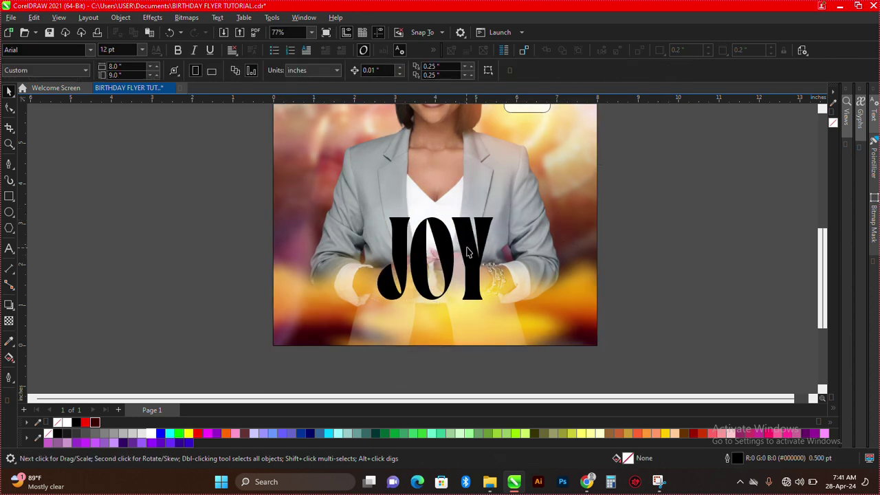
{"action": "left_click", "coordinate": [88, 423]}
{"action": "left_click", "coordinate": [95, 423]}
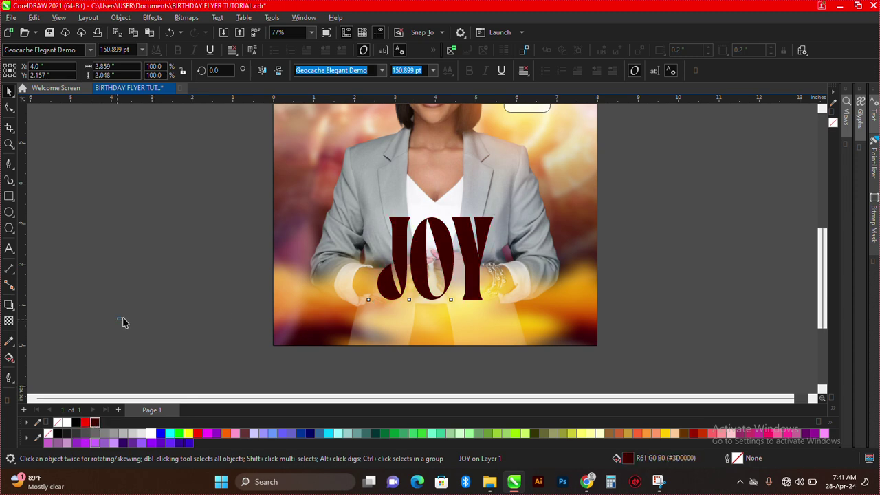
{"action": "key", "text": "Escape"}
Draw a wide ellipse about 4.41 by 1.51 in beside the flyer and fill it black.
{"action": "left_click", "coordinate": [9, 212]}
{"action": "mouse_move", "coordinate": [108, 189]}
{"action": "left_mouse_down"}
{"action": "mouse_move", "coordinate": [282, 270]}
{"action": "mouse_move", "coordinate": [289, 249]}
{"action": "left_mouse_up"}
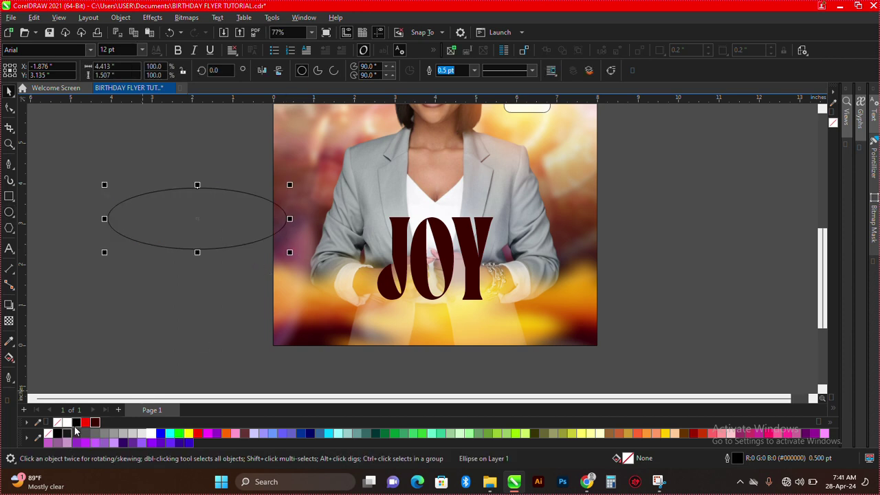
{"action": "left_click", "coordinate": [77, 424]}
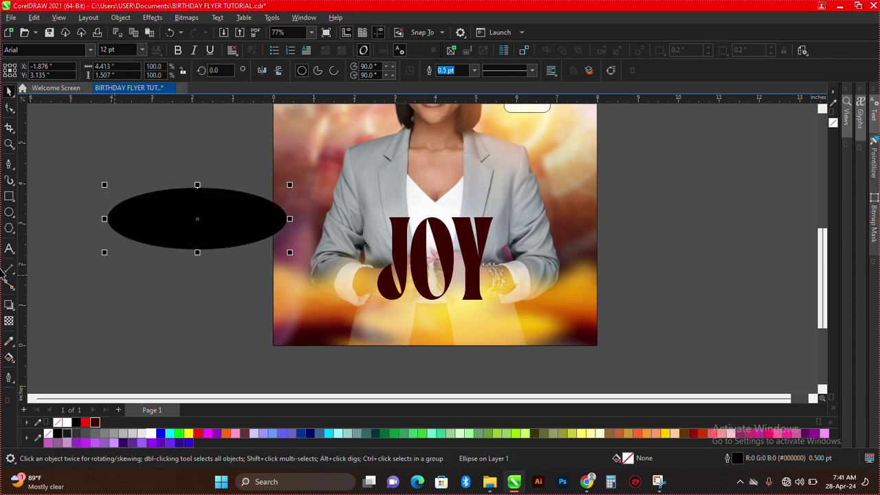
Apply a linear transparency to the black ellipse so it fades out downward.
{"action": "left_click", "coordinate": [9, 320]}
{"action": "left_click_drag", "start_coordinate": [198, 201], "coordinate": [192, 258]}
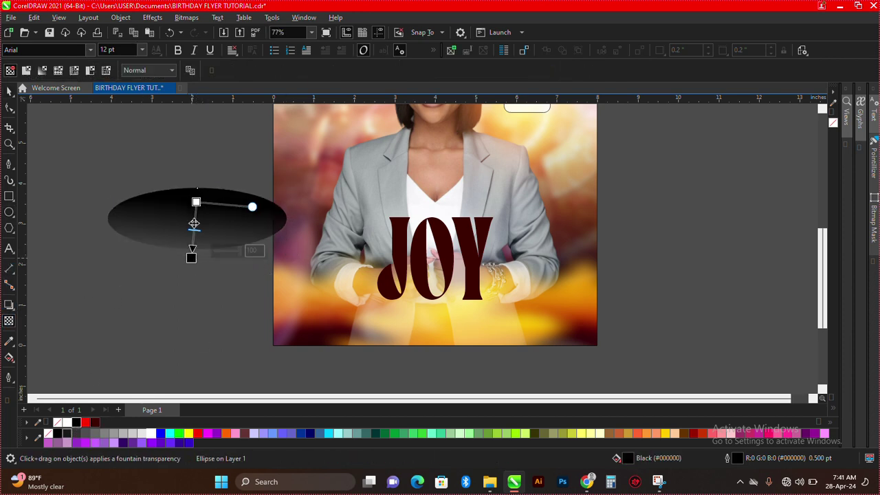
{"action": "left_click_drag", "start_coordinate": [197, 201], "coordinate": [199, 170]}
{"action": "left_click_drag", "start_coordinate": [191, 258], "coordinate": [200, 233]}
{"action": "key", "text": "space"}
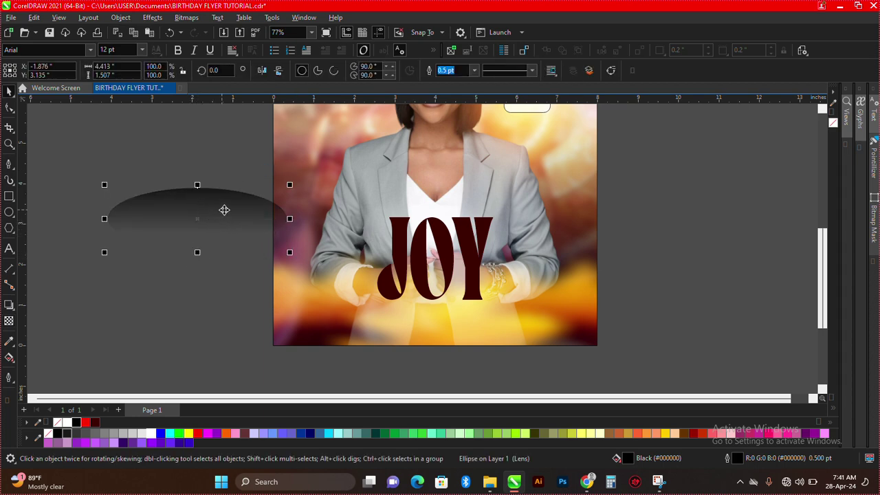
Cut the faded ellipse, then PowerClip a placeholder rectangle about 1.1 by 1.26 in inside the celebrant's large name.
{"action": "key", "text": "Escape"}
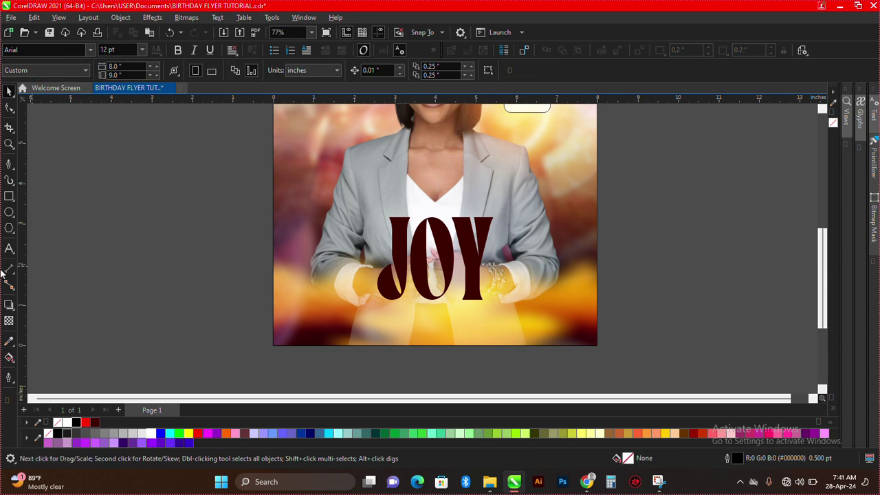
{"action": "mouse_move", "coordinate": [140, 195]}
{"action": "left_mouse_down"}
{"action": "mouse_move", "coordinate": [185, 245]}
{"action": "mouse_move", "coordinate": [455, 244]}
{"action": "mouse_move", "coordinate": [447, 184]}
{"action": "left_mouse_up"}
{"action": "key", "text": "space"}
{"action": "left_click", "coordinate": [488, 348]}
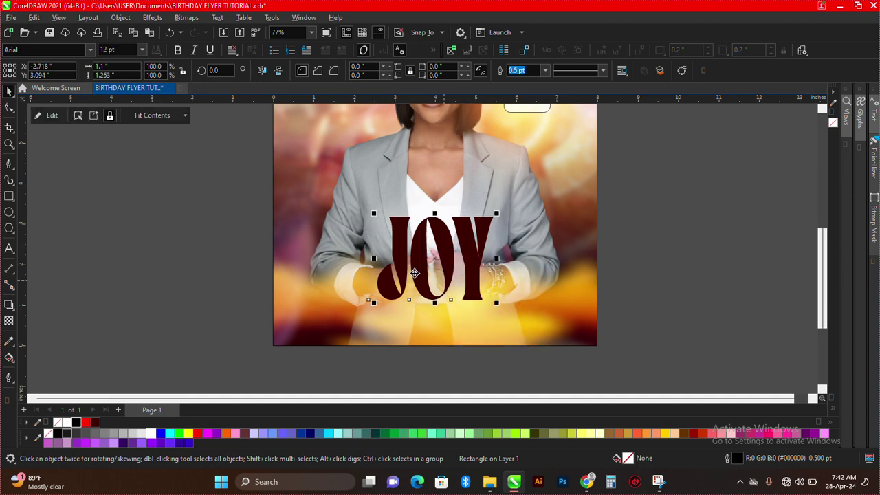
Replace the placeholder rectangle in the name's PowerClip with the cut ellipse, placed over the lower half of the letters.
{"action": "left_click", "coordinate": [415, 271], "text": "ctrl"}
{"action": "left_click_drag", "start_coordinate": [324, 181], "coordinate": [511, 274]}
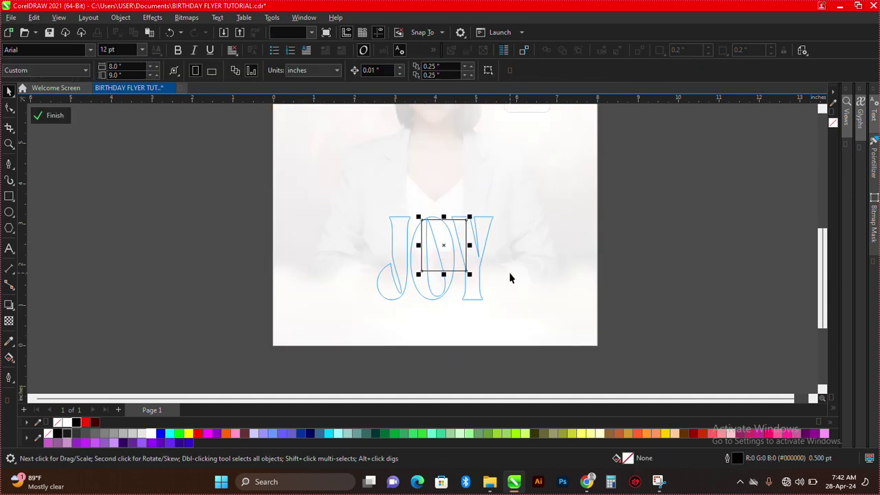
{"action": "key", "text": "Delete"}
{"action": "key", "text": "ctrl+v"}
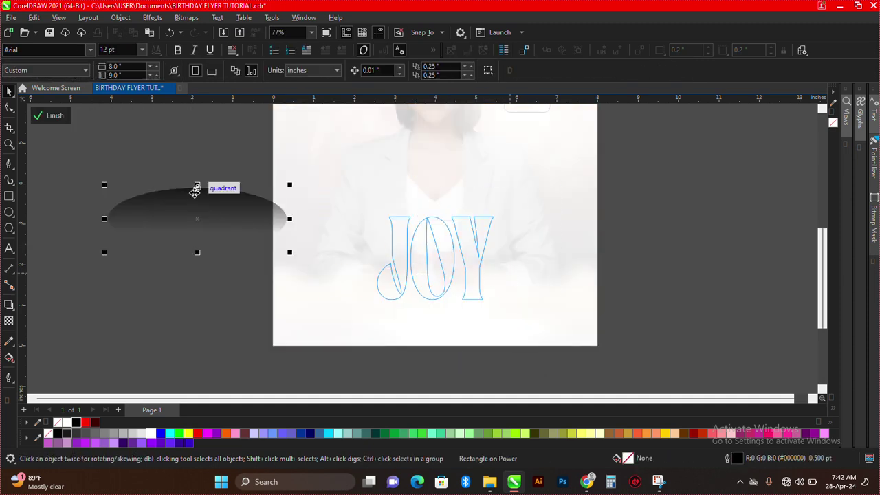
{"action": "left_click_drag", "start_coordinate": [209, 212], "coordinate": [482, 278]}
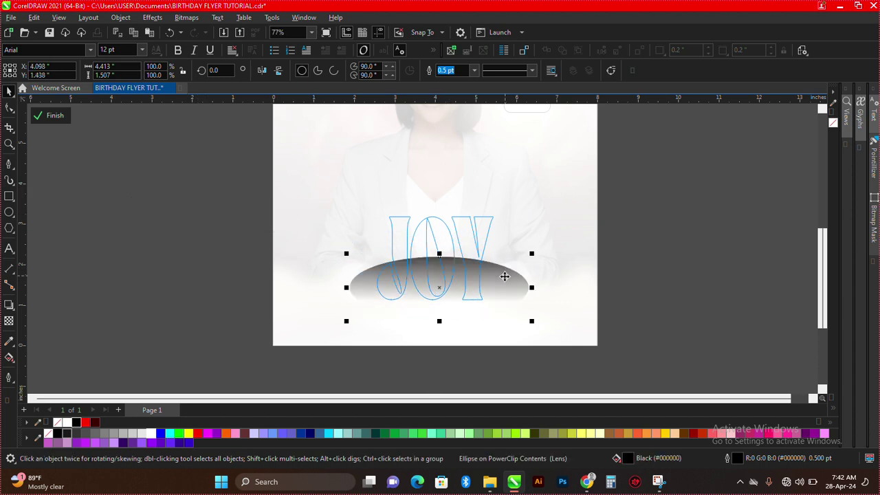
Rotate the ellipse inside the name about 20 degrees and soften its shading by extending the linear transparency toward the upper left.
{"action": "left_click", "coordinate": [508, 275]}
{"action": "left_click_drag", "start_coordinate": [534, 254], "coordinate": [521, 229]}
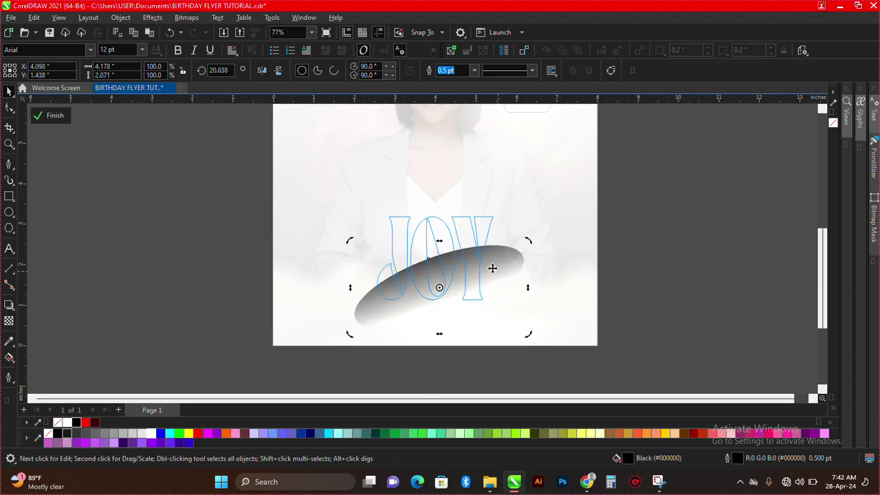
{"action": "key", "text": "g"}
{"action": "left_click", "coordinate": [9, 321]}
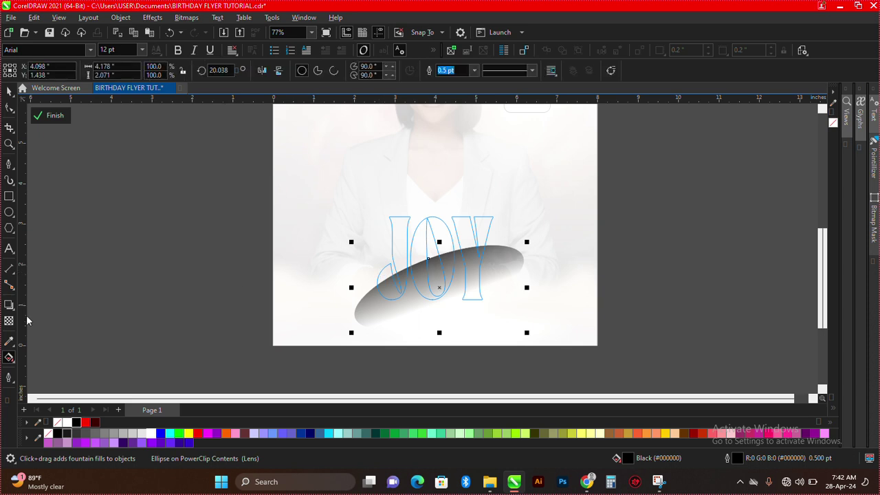
{"action": "left_click_drag", "start_coordinate": [425, 239], "coordinate": [387, 188]}
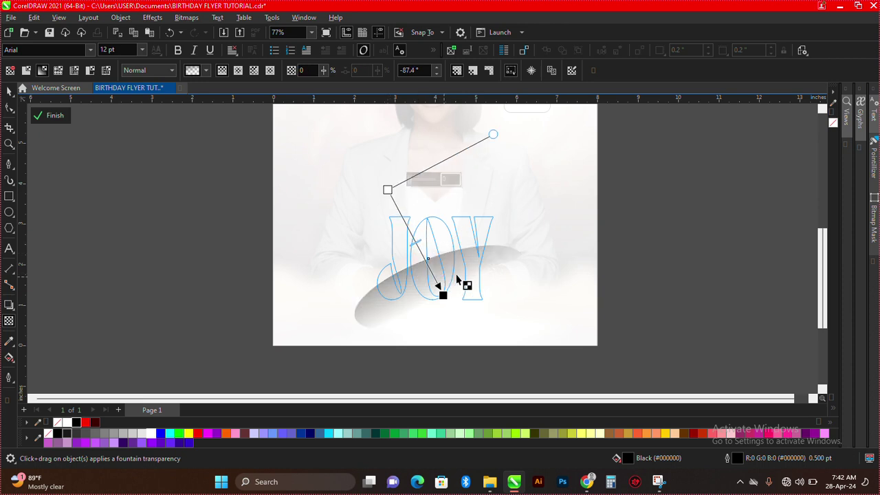
Enlarge the rotated ellipse to about 5.72 by 2.84 in across the letters and finish editing the PowerClip.
{"action": "key", "text": "space"}
{"action": "left_click_drag", "start_coordinate": [533, 244], "coordinate": [472, 251]}
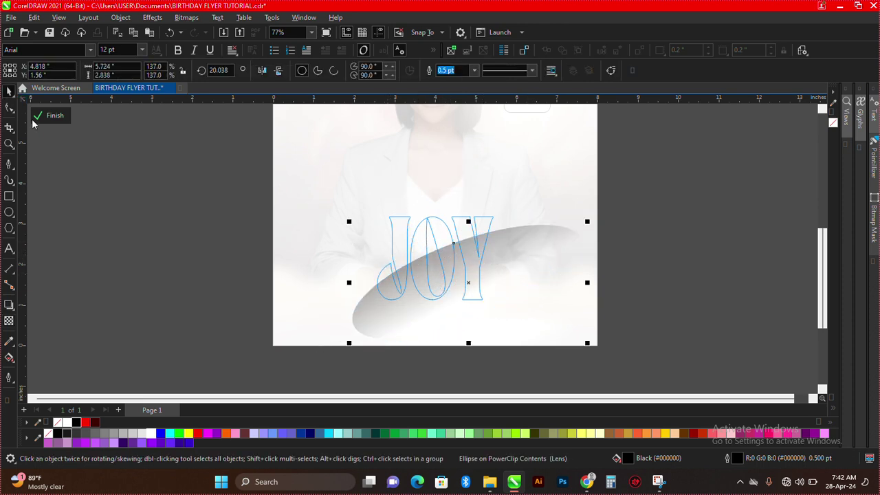
{"action": "left_click", "coordinate": [42, 119]}
{"action": "scroll", "coordinate": [413, 255], "scroll_direction": "up", "scroll_amount": 2}
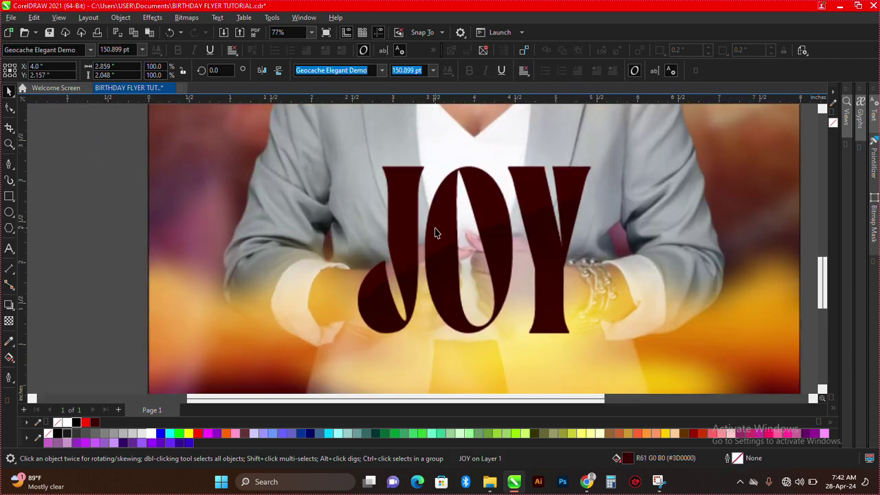
Preview the whole flyer full screen to check the shading on the celebrant's name.
{"action": "scroll", "coordinate": [512, 261], "scroll_direction": "down", "scroll_amount": 3}
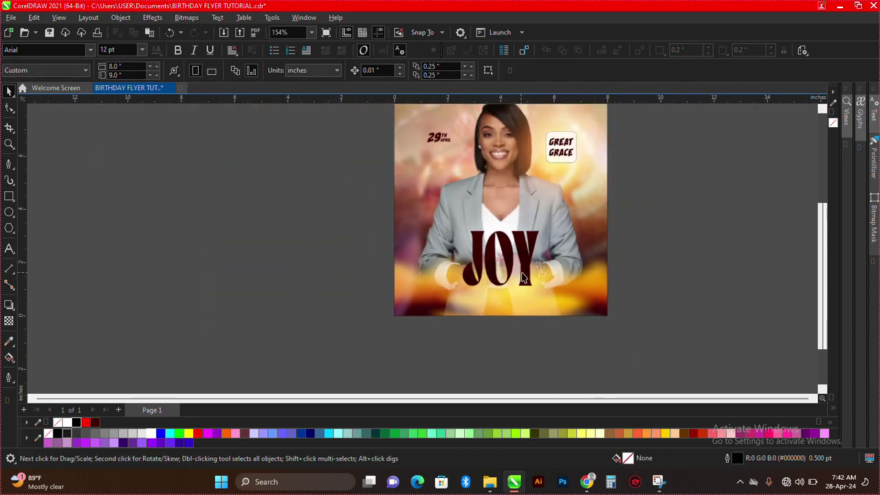
{"action": "scroll", "coordinate": [544, 294], "scroll_direction": "down", "scroll_amount": 1}
{"action": "left_click", "coordinate": [554, 228]}
{"action": "key", "text": "shift+F2"}
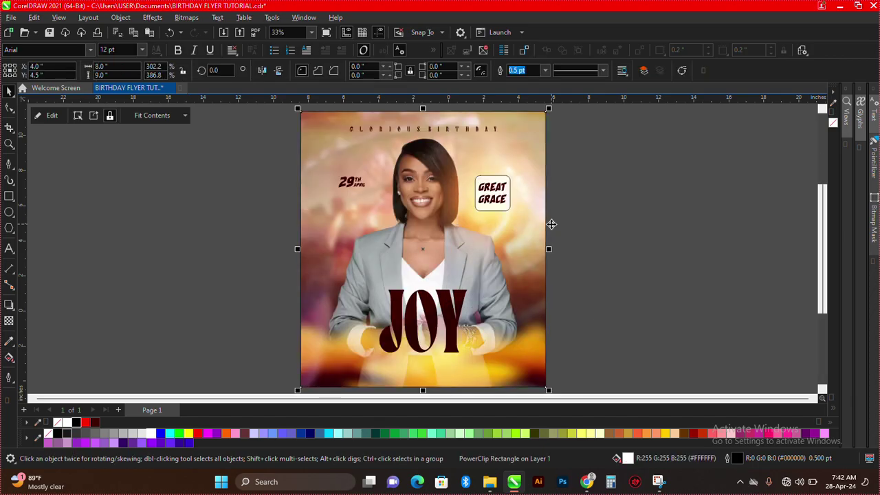
{"action": "key", "text": "F9"}
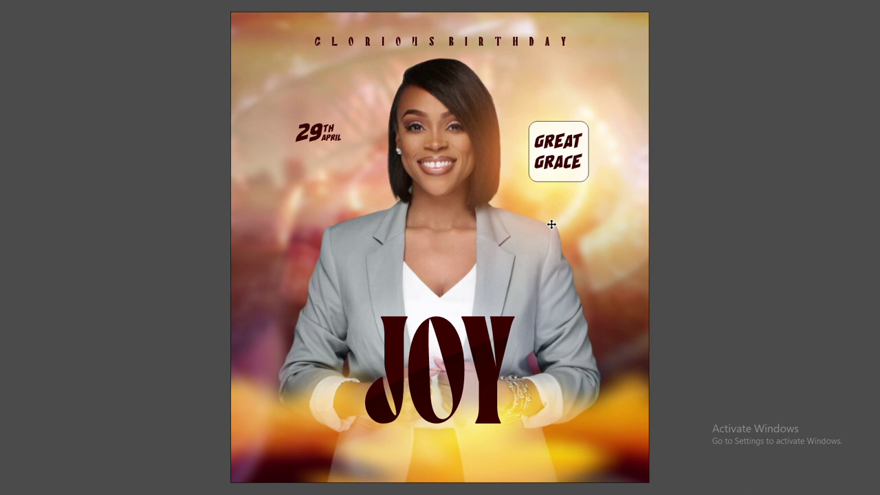
{"action": "key", "text": "Escape"}
Draw a rectangle about 4.85 by 0.8 in below the celebrant's name and fill it with dark maroon #3D0000.
{"action": "scroll", "coordinate": [435, 227], "scroll_direction": "down", "scroll_amount": 1}
{"action": "scroll", "coordinate": [417, 323], "scroll_direction": "up", "scroll_amount": 2}
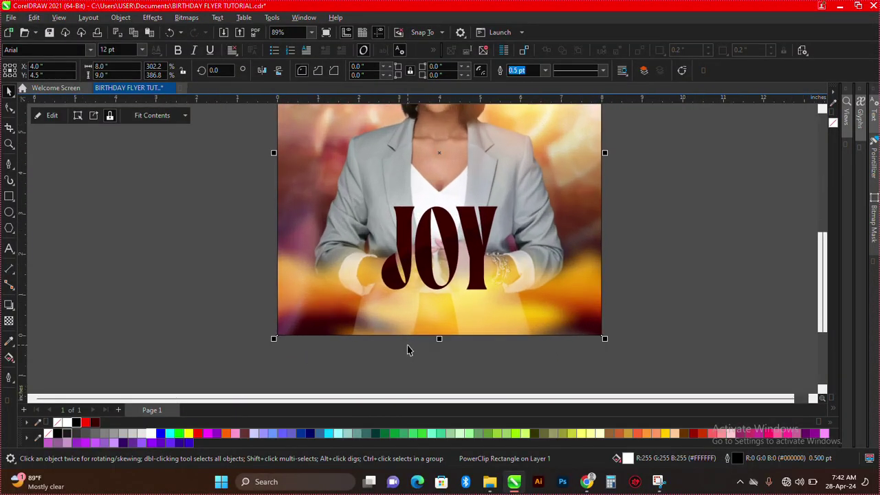
{"action": "left_click", "coordinate": [9, 196]}
{"action": "scroll", "coordinate": [529, 295], "scroll_direction": "up", "scroll_amount": 2}
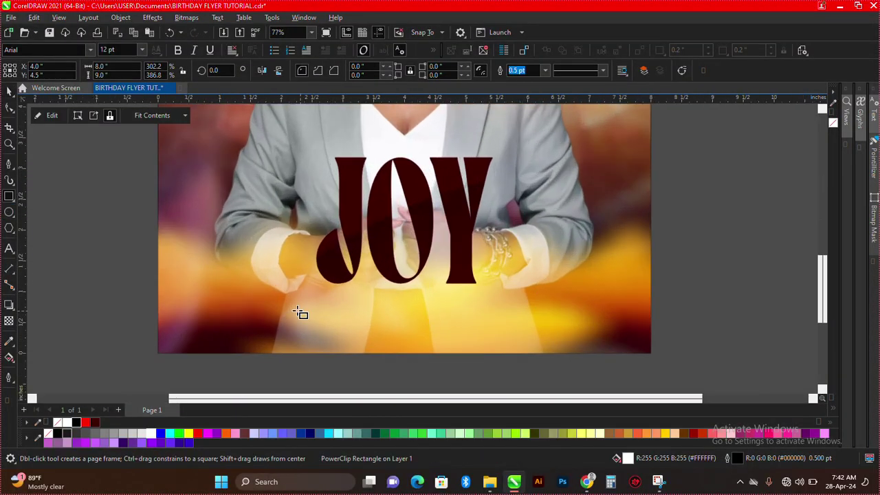
{"action": "left_click_drag", "start_coordinate": [237, 284], "coordinate": [561, 340]}
{"action": "key", "text": "space"}
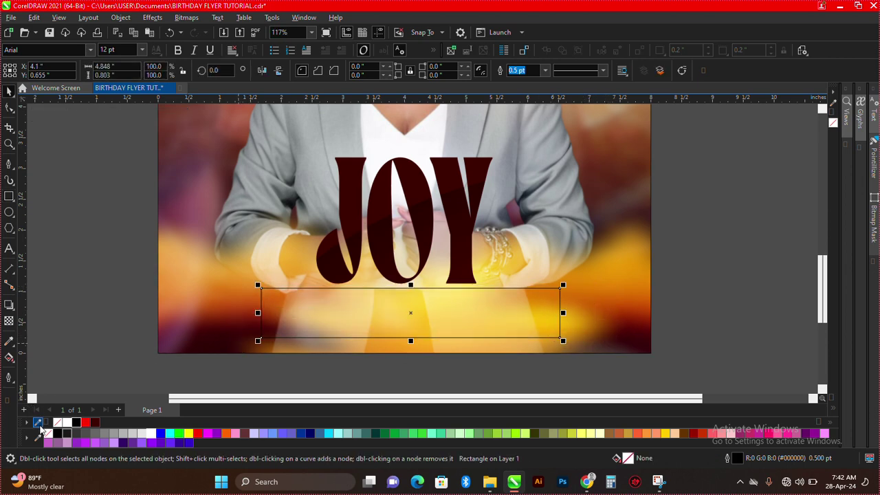
{"action": "left_click", "coordinate": [95, 423]}
Round all four corners of the rectangle below the name to about 0.152 in.
{"action": "left_click", "coordinate": [9, 108]}
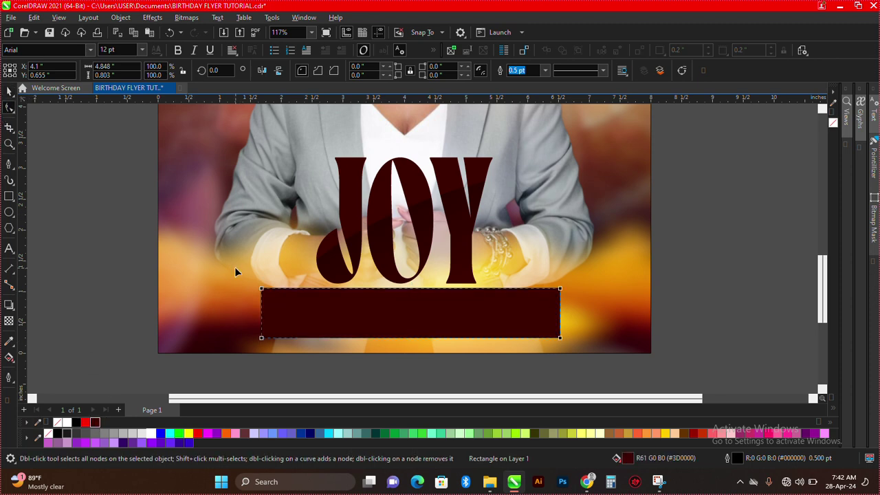
{"action": "mouse_move", "coordinate": [261, 289]}
{"action": "left_mouse_down"}
{"action": "mouse_move", "coordinate": [289, 291]}
{"action": "mouse_move", "coordinate": [271, 289]}
{"action": "left_mouse_up"}
{"action": "key", "text": "space"}
Apply a fountain fill from dark maroon to black running downward across the rounded bar.
{"action": "left_click", "coordinate": [77, 422]}
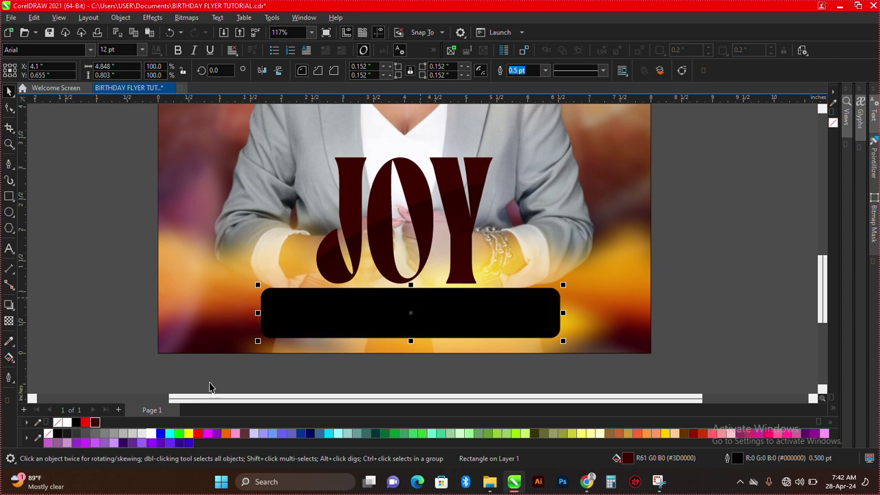
{"action": "left_click", "coordinate": [96, 424]}
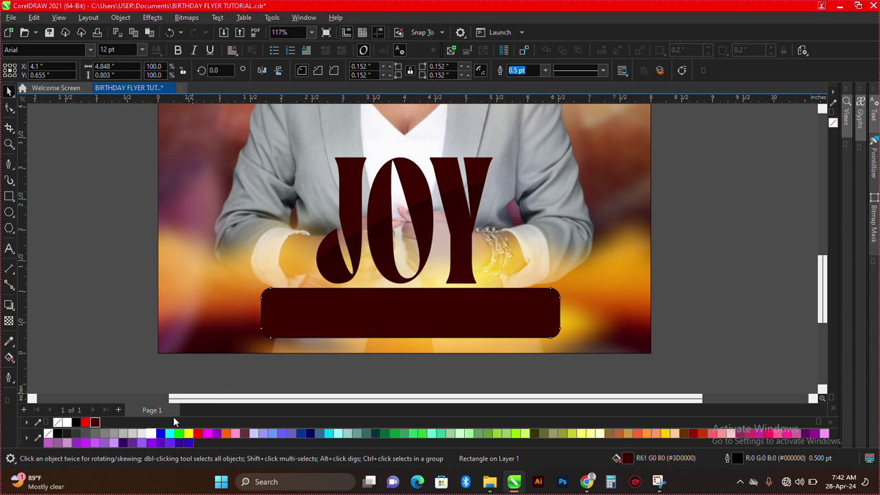
{"action": "key", "text": "g"}
{"action": "left_click_drag", "start_coordinate": [385, 294], "coordinate": [385, 327]}
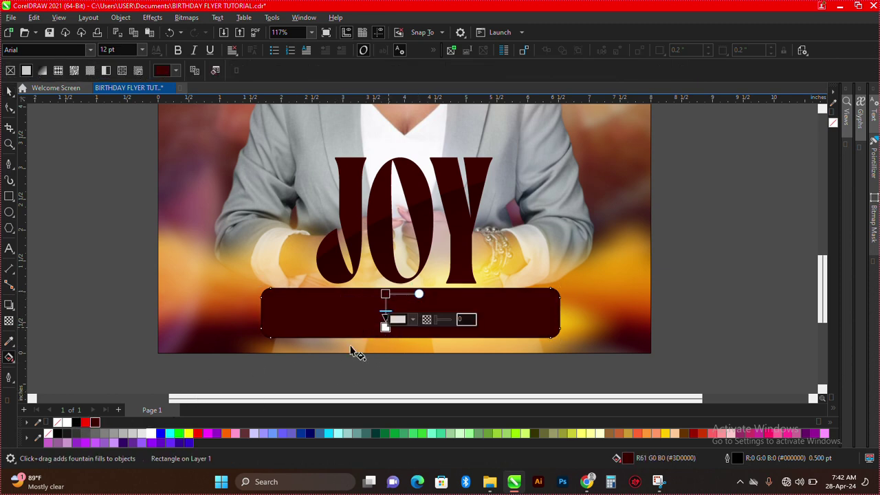
{"action": "left_click", "coordinate": [77, 425]}
{"action": "key", "text": "space"}
{"action": "key", "text": "g"}
{"action": "key", "text": "g"}
{"action": "left_click_drag", "start_coordinate": [386, 295], "coordinate": [378, 269]}
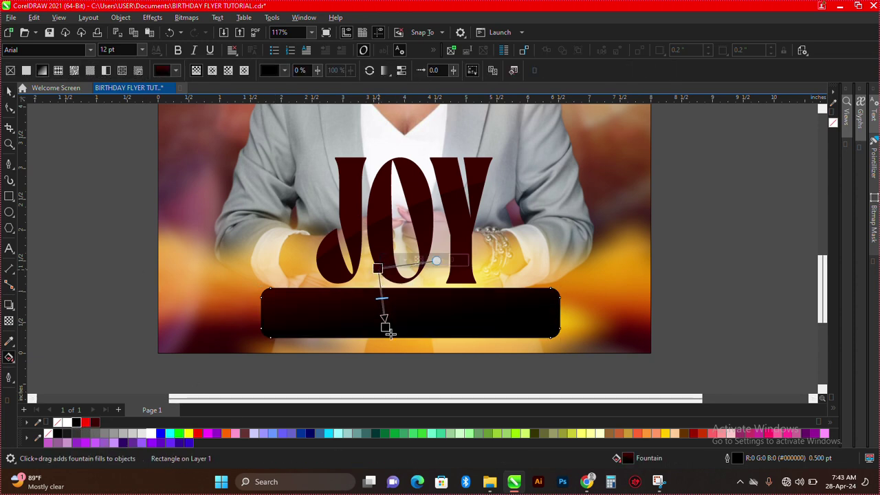
{"action": "left_click_drag", "start_coordinate": [385, 328], "coordinate": [389, 368]}
{"action": "key", "text": "space"}
Preview the flyer full screen with the dark rounded bar below the name.
{"action": "scroll", "coordinate": [473, 322], "scroll_direction": "down", "scroll_amount": 1}
{"action": "left_click", "coordinate": [602, 325]}
{"action": "key", "text": "F4"}
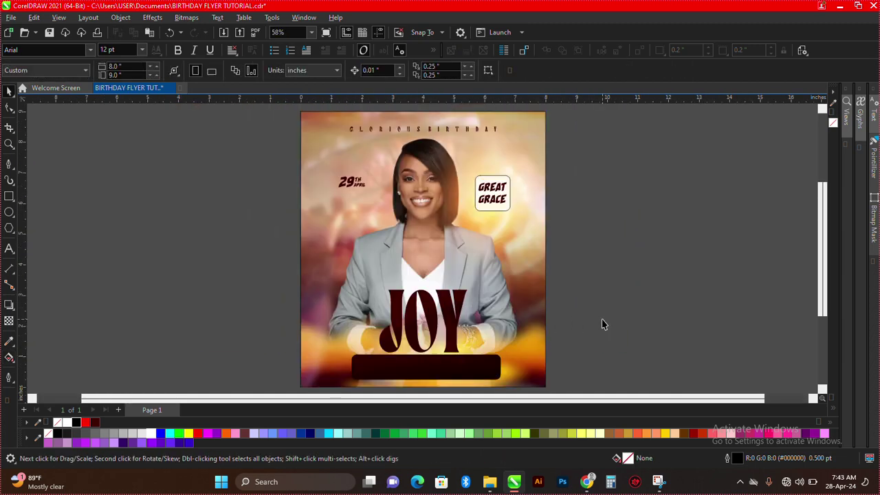
{"action": "key", "text": "F9"}
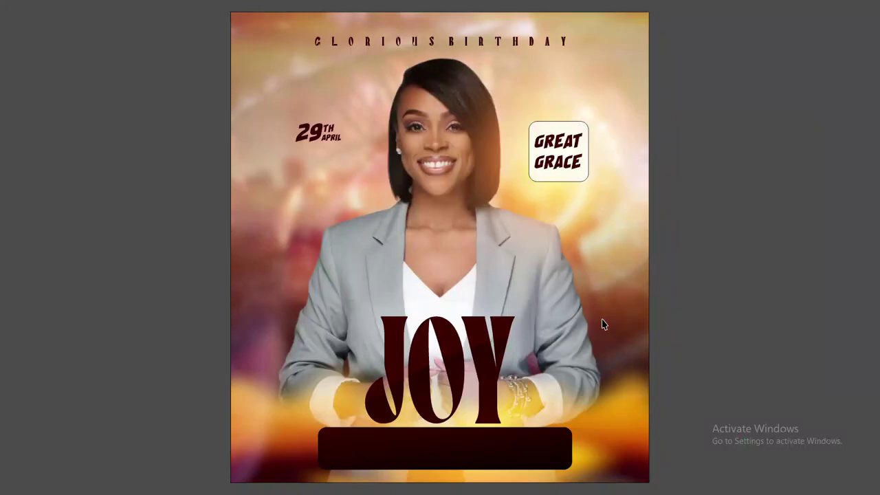
{"action": "key", "text": "Escape"}
Sample the pale yellow of the background glow and fill the rounded bar with it (#FFE583).
{"action": "left_click", "coordinate": [459, 378]}
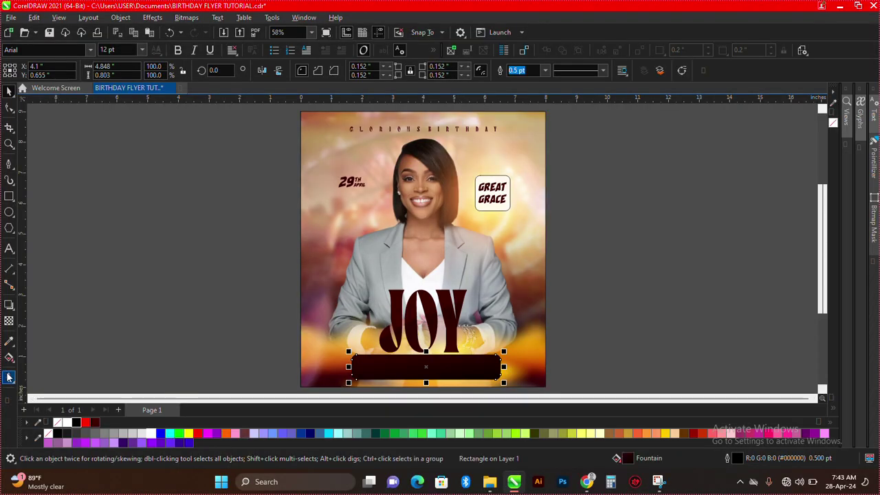
{"action": "left_click", "coordinate": [10, 340]}
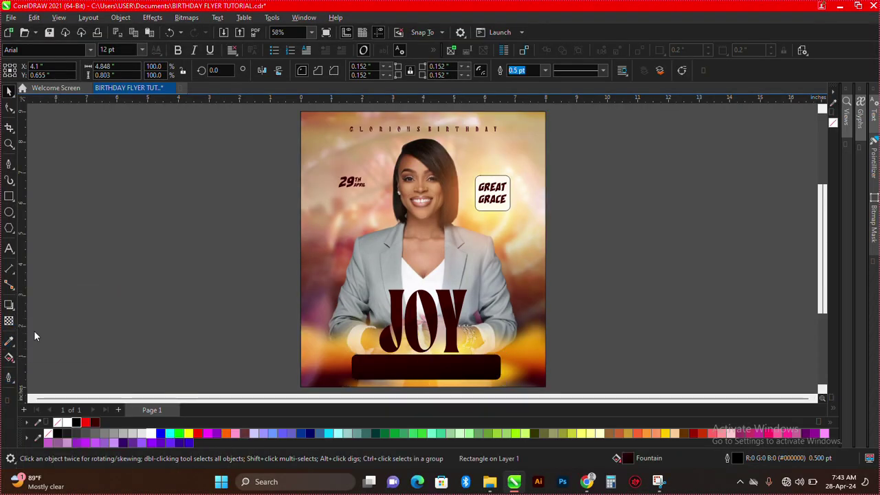
{"action": "left_click", "coordinate": [490, 214]}
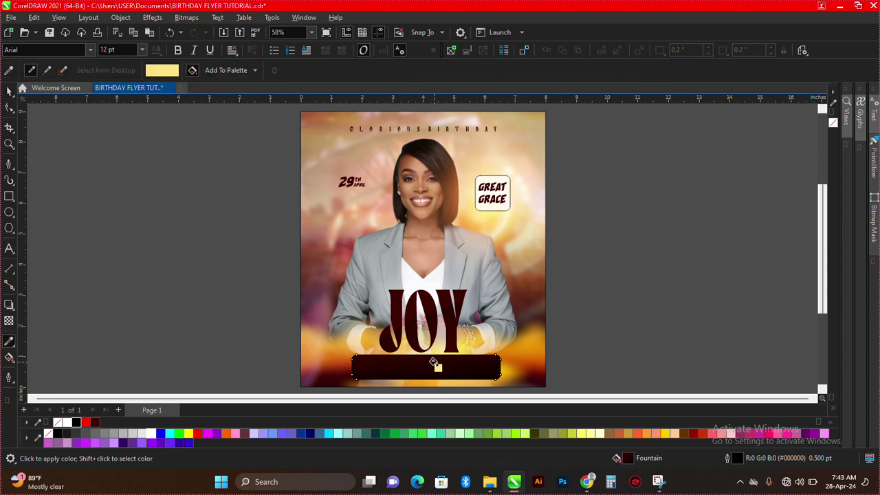
{"action": "left_click", "coordinate": [434, 364]}
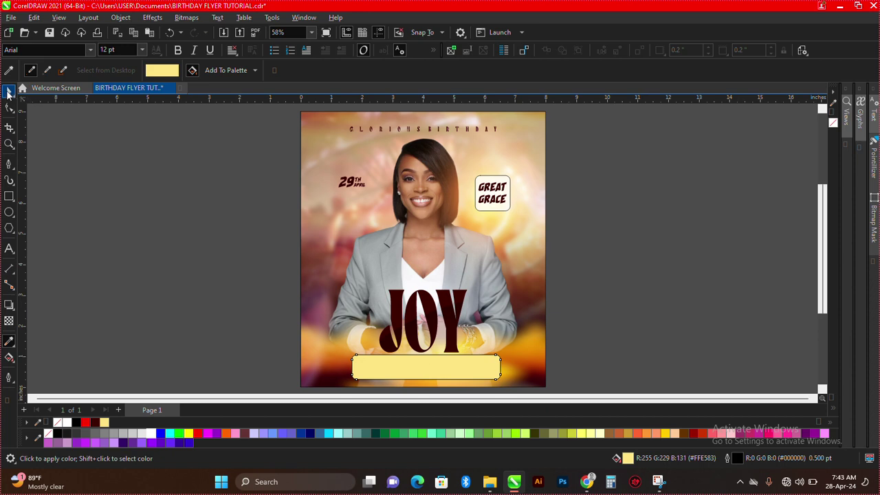
{"action": "left_click", "coordinate": [8, 91]}
Place a copy of the word "APRIL" from the date text just above the celebrant's large name.
{"action": "scroll", "coordinate": [444, 199], "scroll_direction": "up", "scroll_amount": 1}
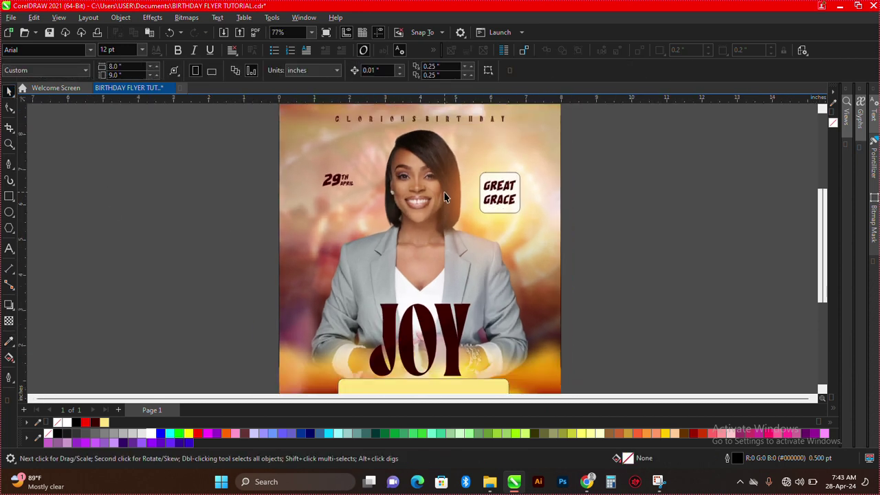
{"action": "scroll", "coordinate": [444, 199], "scroll_direction": "down", "scroll_amount": 1}
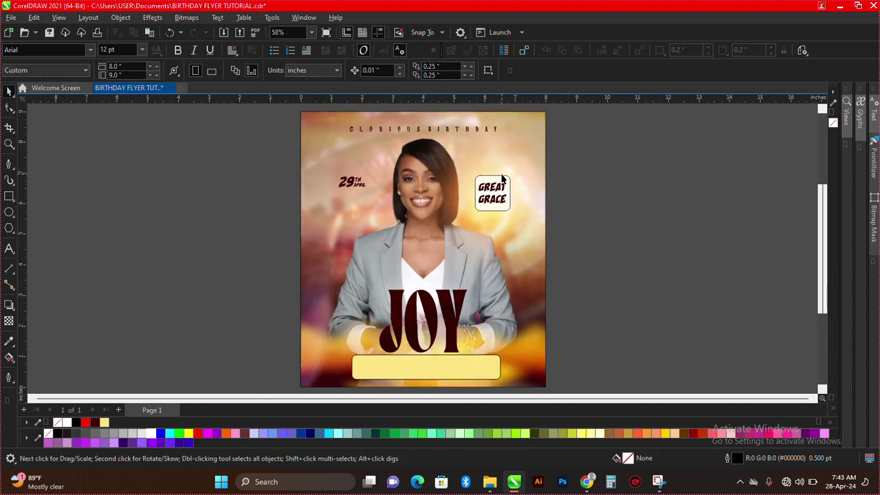
{"action": "scroll", "coordinate": [413, 210], "scroll_direction": "down", "scroll_amount": 2}
{"action": "scroll", "coordinate": [384, 220], "scroll_direction": "up", "scroll_amount": 4}
{"action": "scroll", "coordinate": [384, 220], "scroll_direction": "down", "scroll_amount": 1}
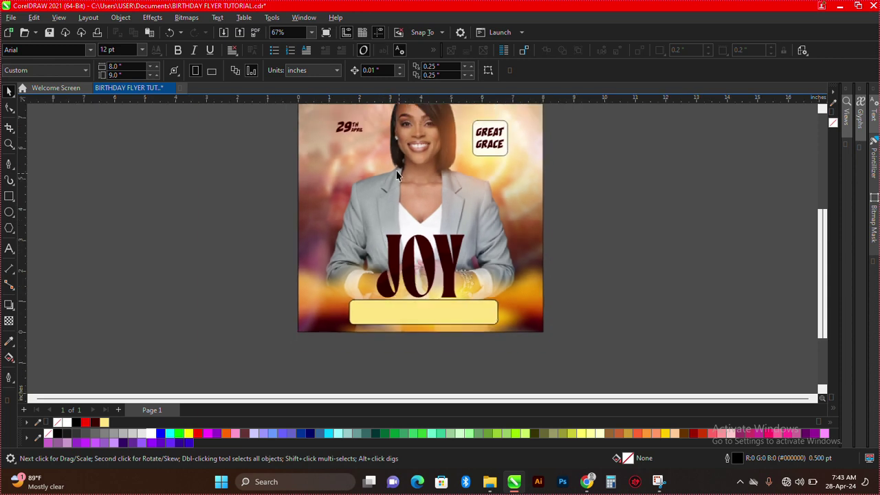
{"action": "left_click", "coordinate": [356, 128]}
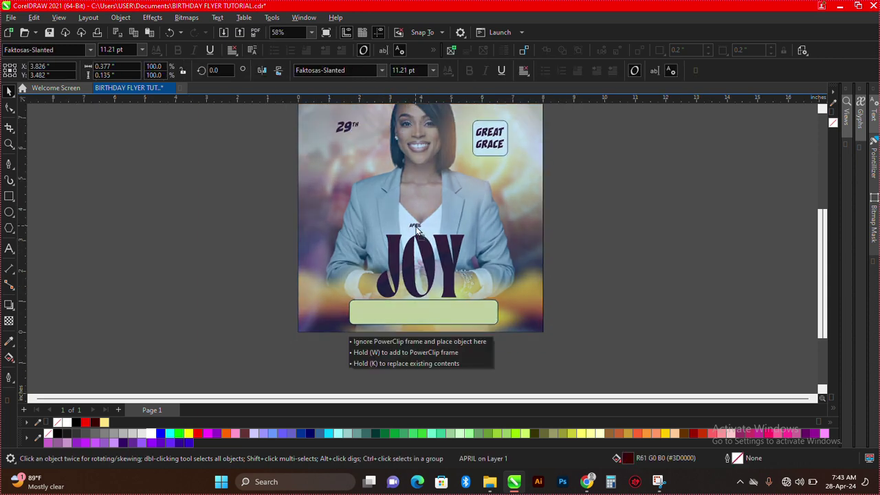
{"action": "right_click", "coordinate": [416, 226]}
{"action": "left_click", "coordinate": [248, 236]}
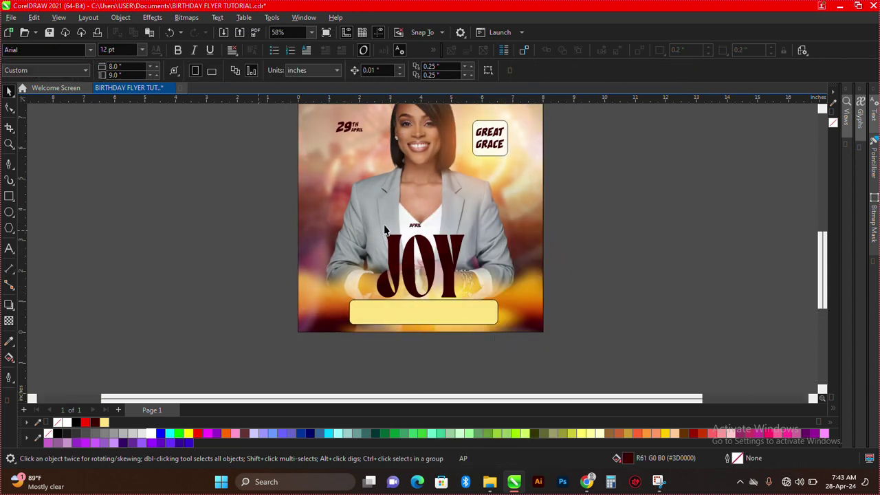
Replace the wording of the copied text above the name with "HAPPY BIRTHDAY".
{"action": "scroll", "coordinate": [355, 229], "scroll_direction": "up", "scroll_amount": 5}
{"action": "left_click", "coordinate": [467, 229]}
{"action": "key", "text": "F8"}
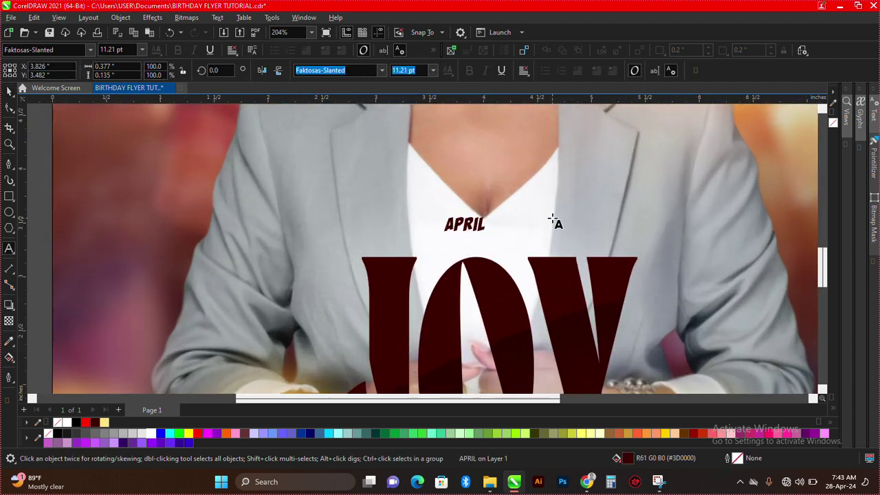
{"action": "key", "text": "ctrl+a"}
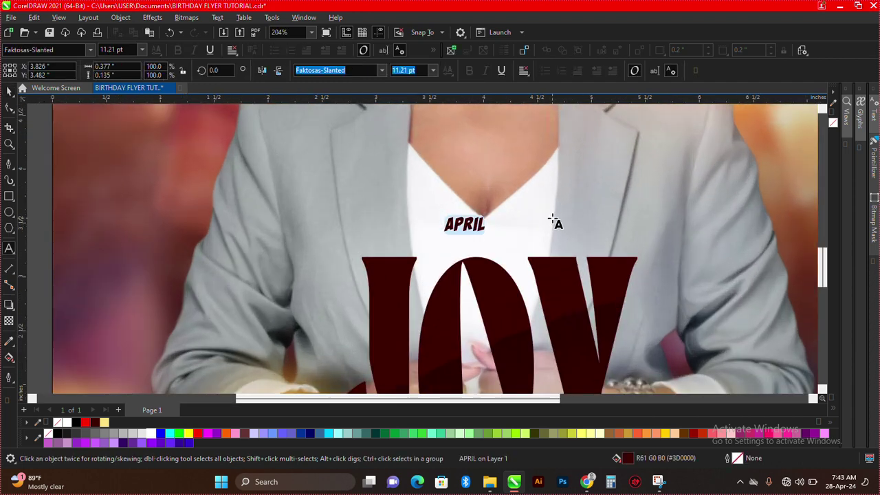
{"action": "type", "text": "APP"}
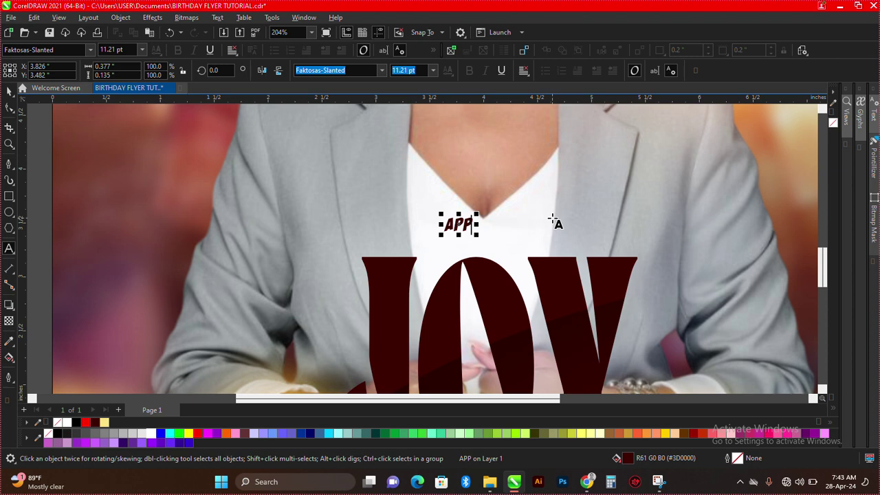
{"action": "key", "text": "BackSpace"}
{"action": "key", "text": "BackSpace"}
{"action": "key", "text": "BackSpace"}
{"action": "type", "text": "HAPPY"}
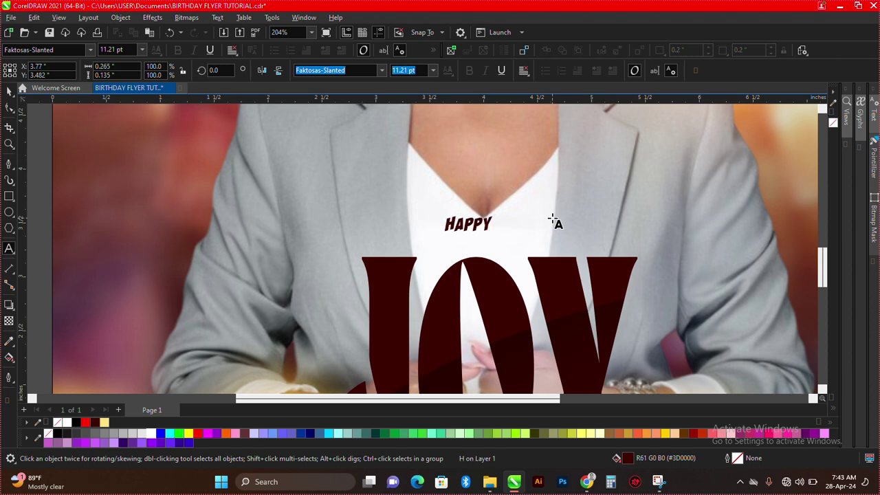
{"action": "type", "text": " BIRTHDA"}
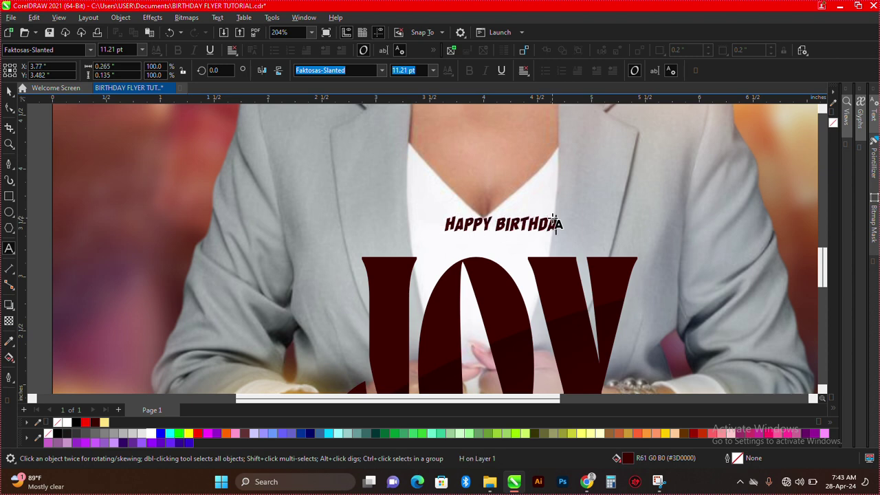
{"action": "type", "text": "Y"}
{"action": "key", "text": "ctrl+space"}
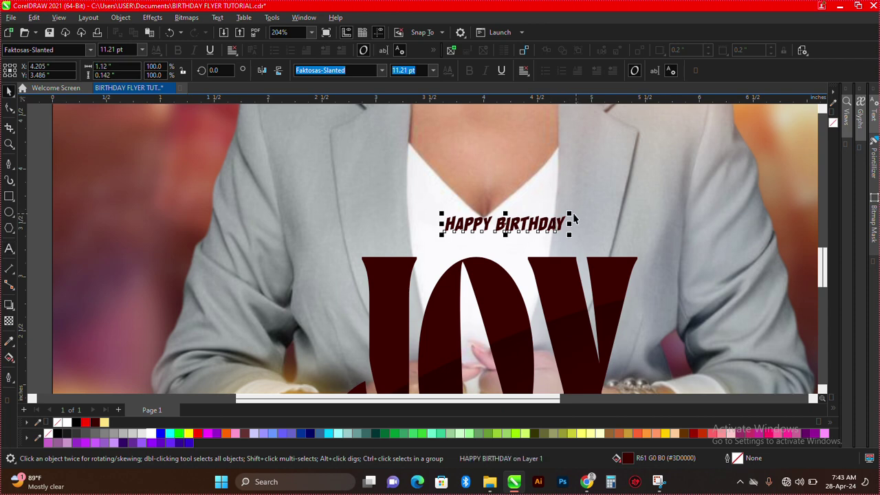
Enlarge the "HAPPY BIRTHDAY" text to about 16.4 pt and move it down to sit directly on top of the name.
{"action": "left_click_drag", "start_coordinate": [570, 217], "coordinate": [597, 210]}
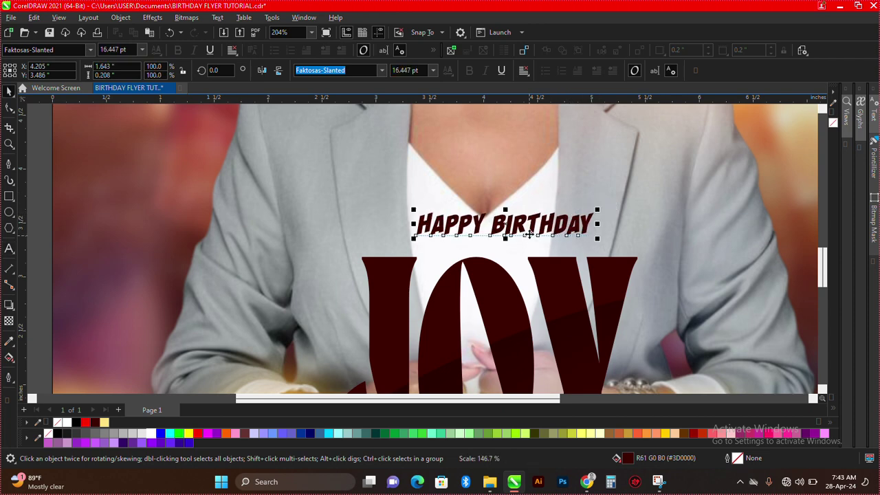
{"action": "left_click_drag", "start_coordinate": [532, 229], "coordinate": [529, 245]}
{"action": "left_click", "coordinate": [564, 275], "text": "shift"}
{"action": "key", "text": "x"}
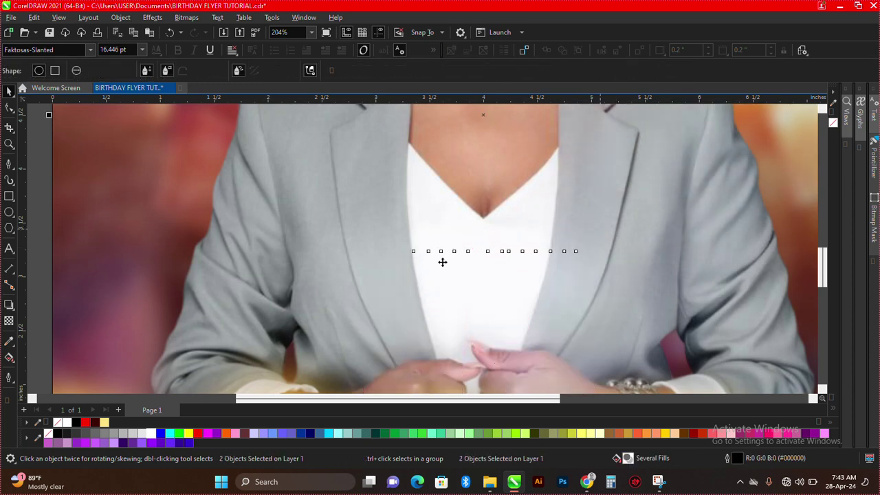
{"action": "scroll", "coordinate": [440, 255], "scroll_direction": "down", "scroll_amount": 2}
{"action": "key", "text": "space"}
Fit the whole flyer in view and preview it full screen with the "HAPPY BIRTHDAY" line above the name.
{"action": "key", "text": "F4"}
{"action": "left_click", "coordinate": [657, 273]}
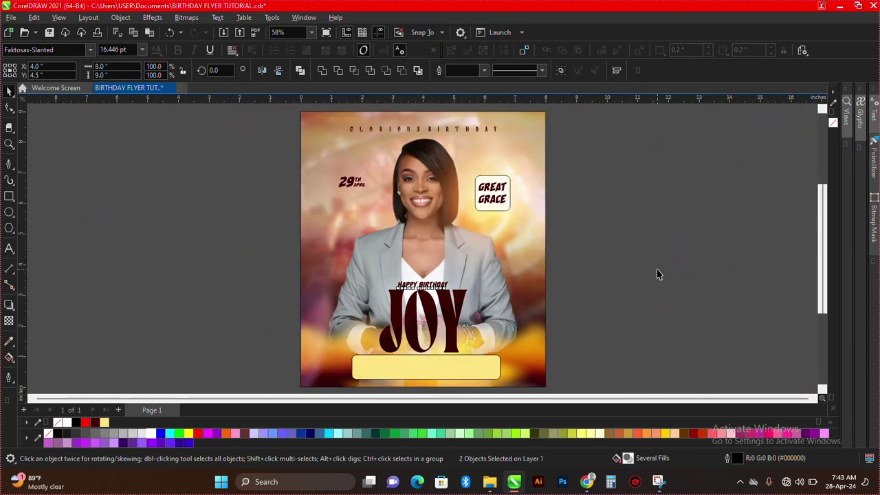
{"action": "key", "text": "F9"}
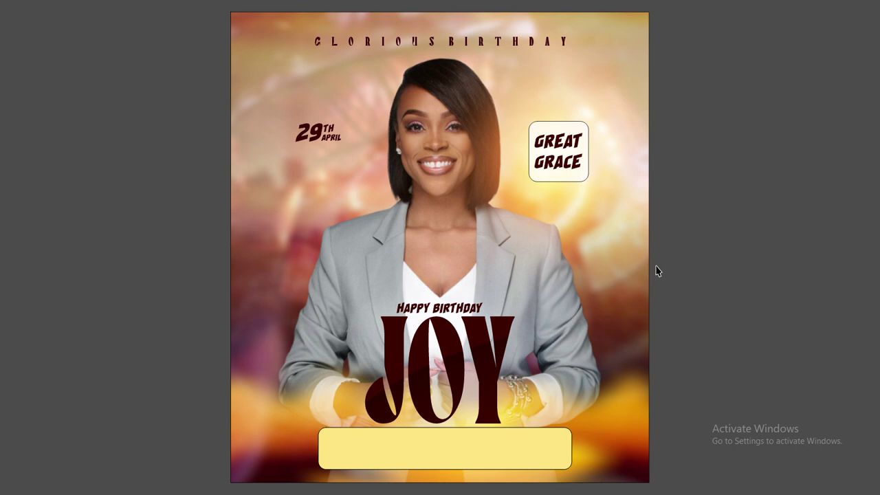
{"action": "key", "text": "Escape"}
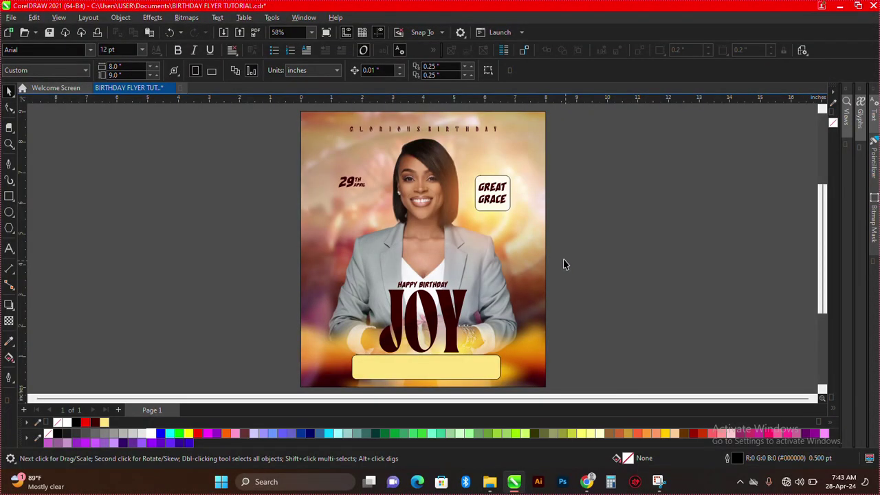